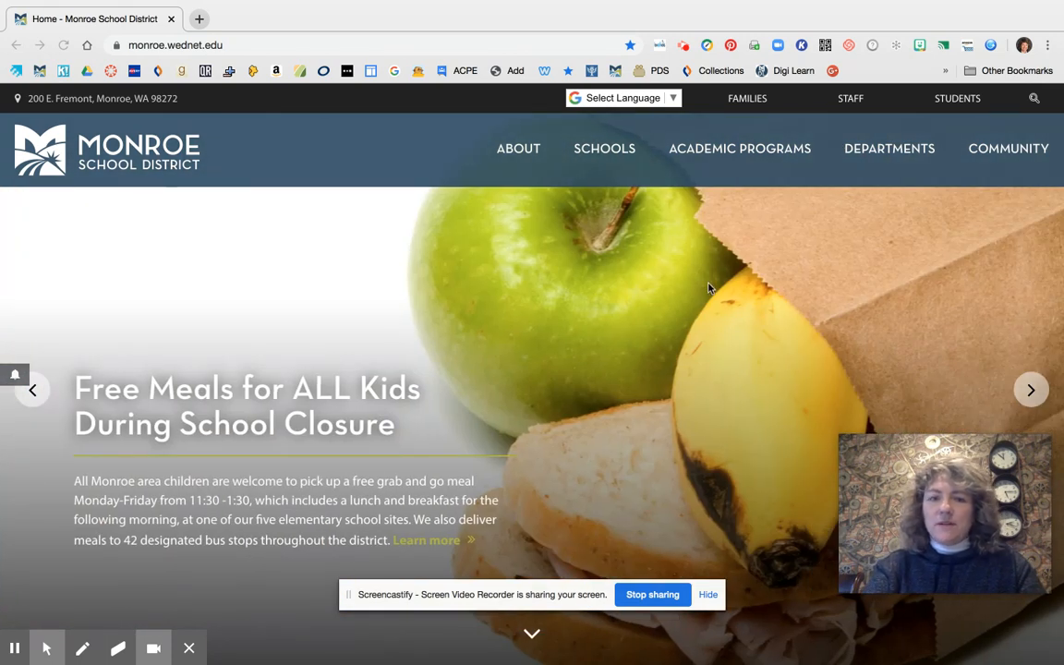
Open the Canvas dashboard through the district website's staff Online Resources & Textbooks page
left_click(858, 102)
mouse_move(858, 102)
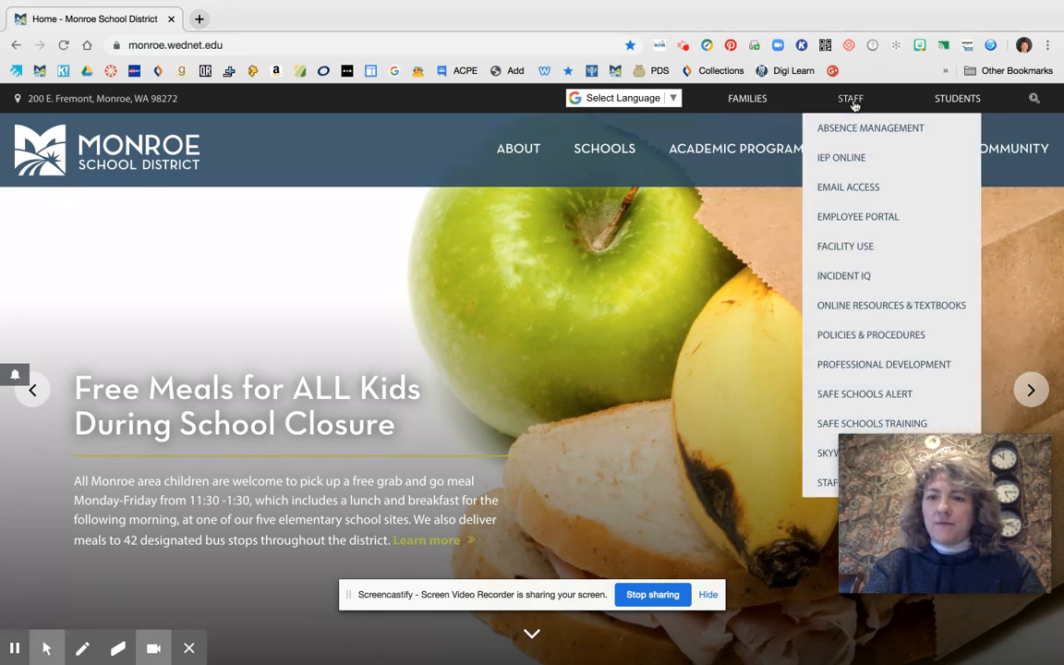
left_click(867, 306)
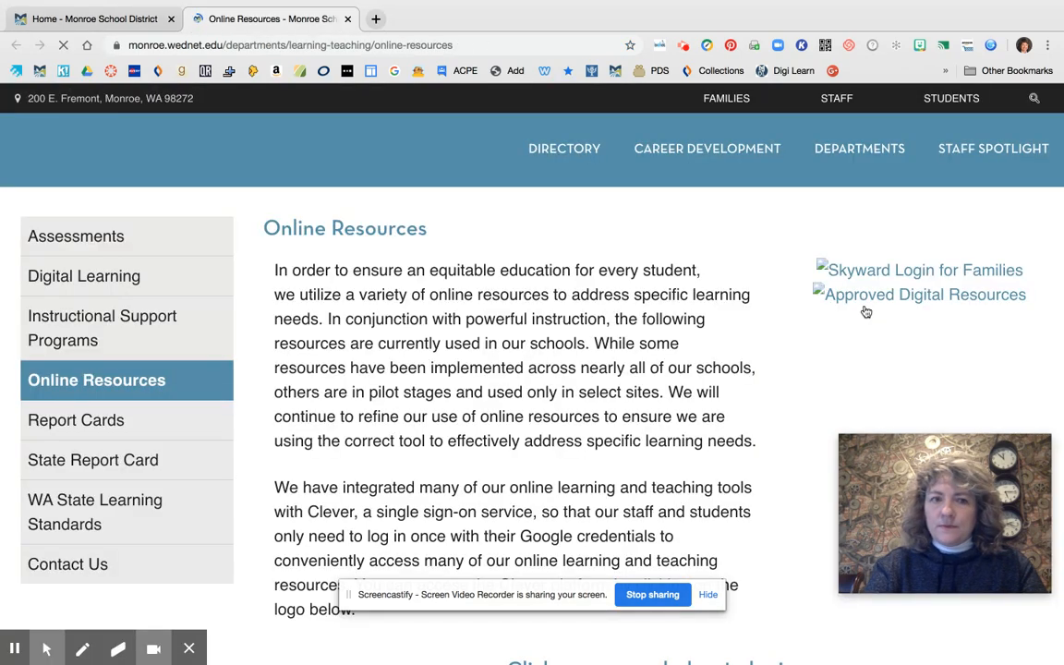
scroll(830, 351, "down", 5)
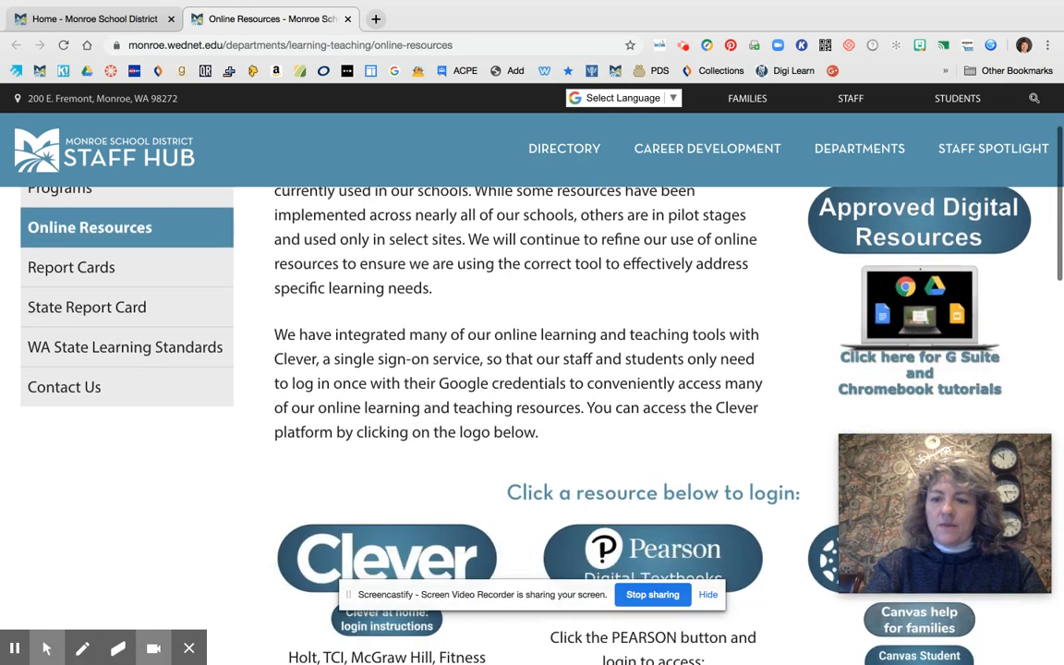
scroll(909, 372, "down", 1)
left_click(907, 326)
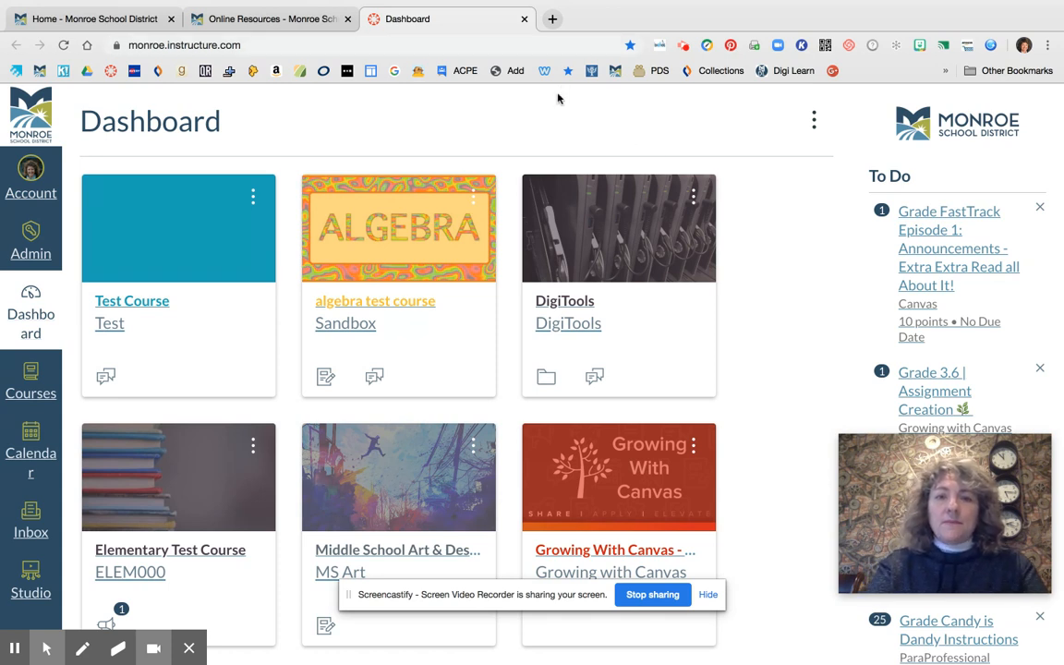
Create a new blank Google Docs document in a separate browser tab
left_click(552, 20)
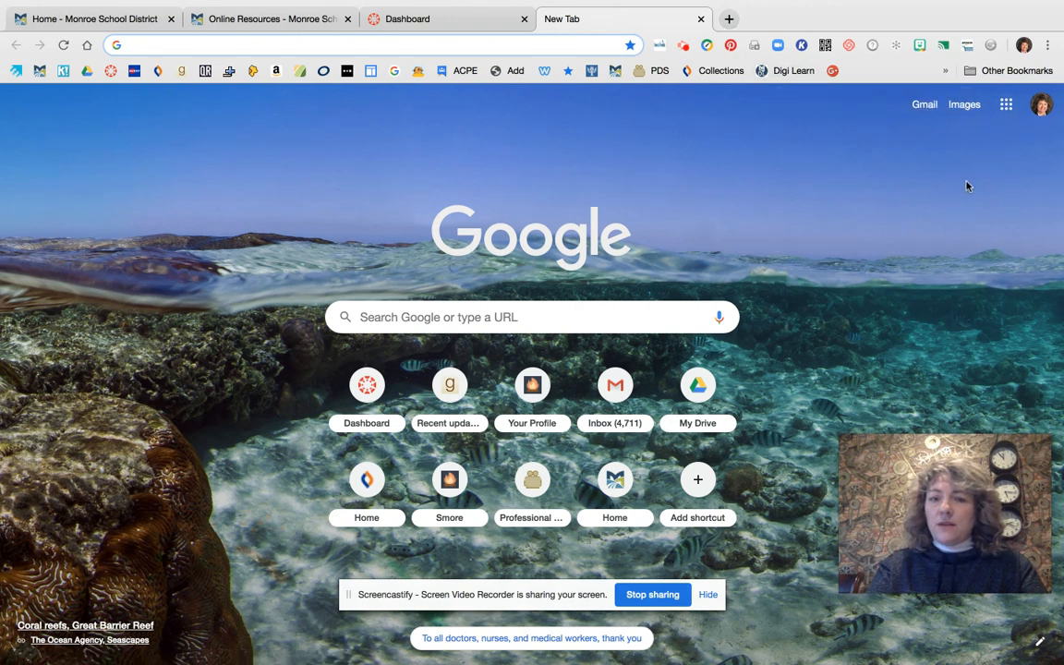
left_click(1007, 106)
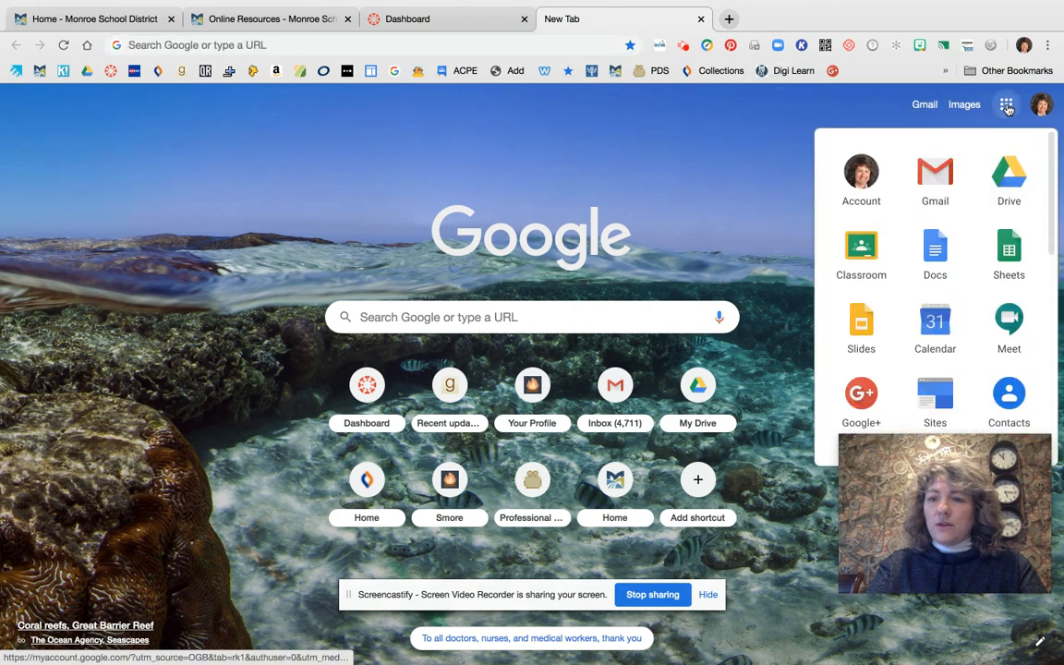
left_click(933, 260)
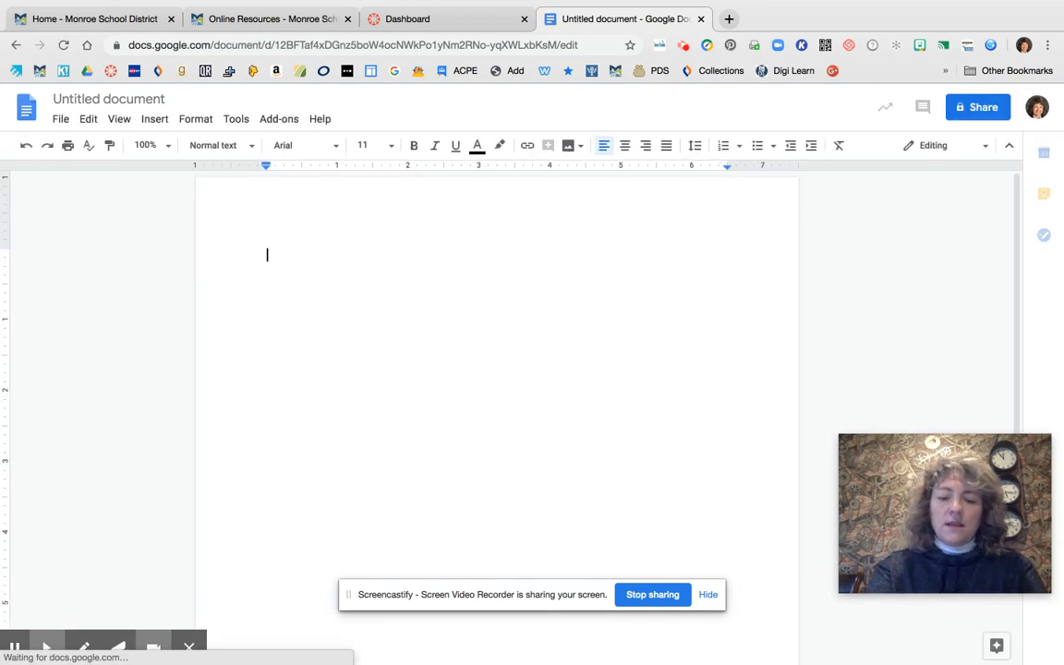
Write a first line with the teacher's full name followed by ", Taking the Fear out of Canvas", and use it as the document title
type("DeAnn Hermes, ")
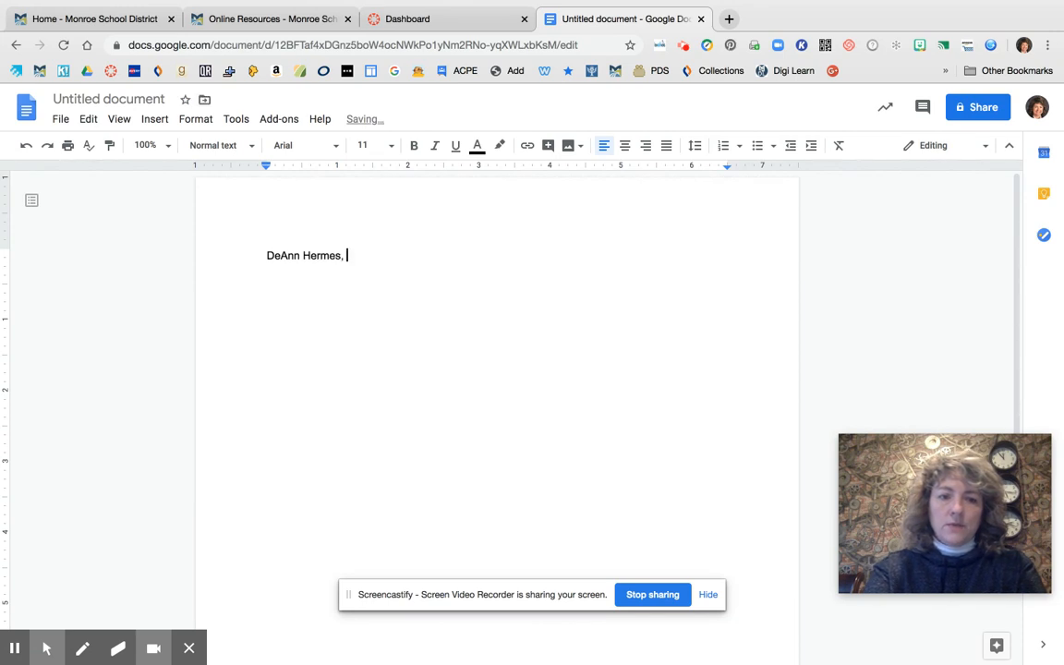
type("Taking Ca")
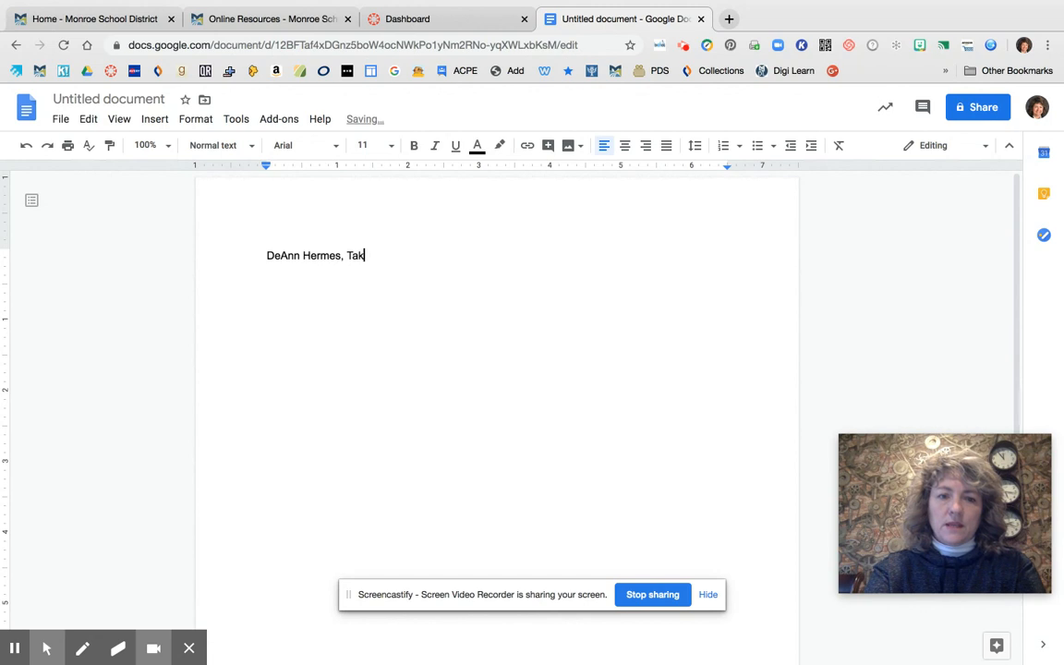
key("BackSpace")
key("BackSpace")
type("the Fear out")
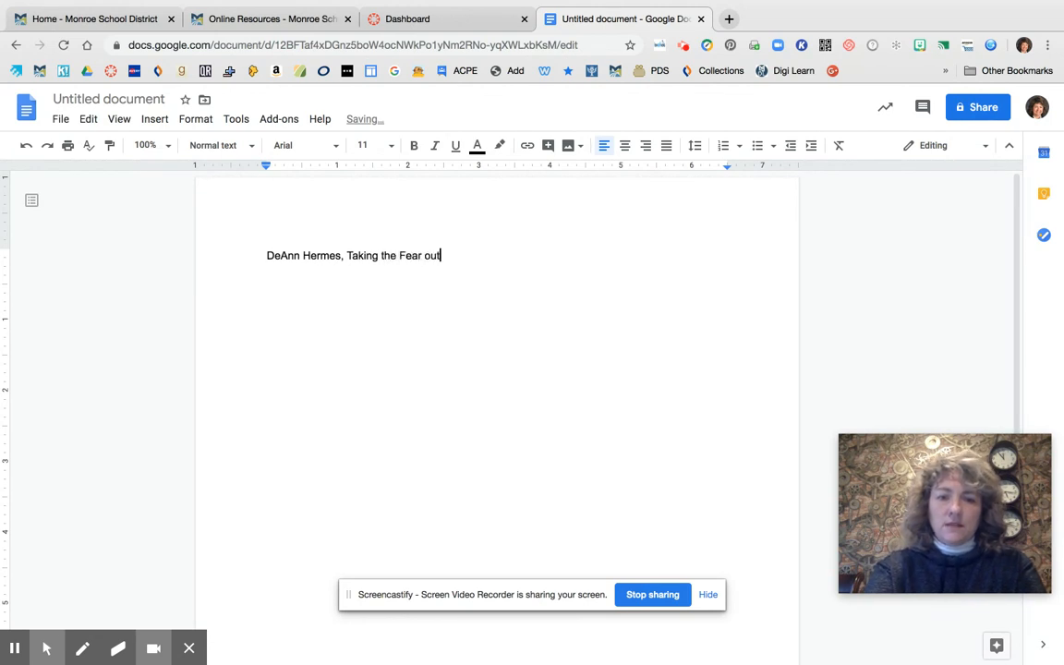
type(" of Canvas")
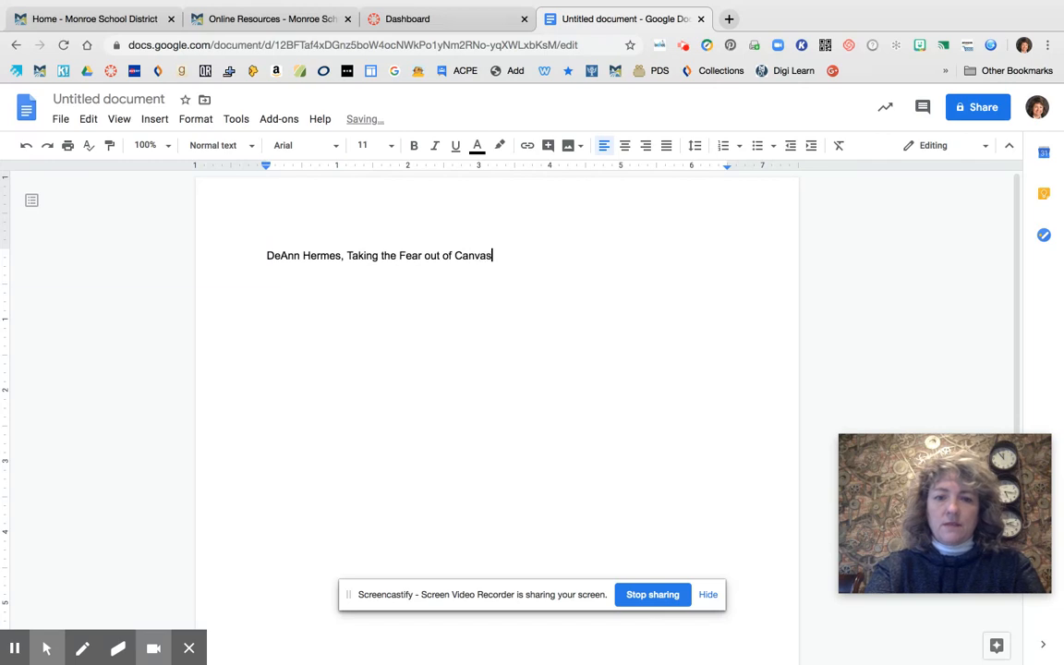
key("Return")
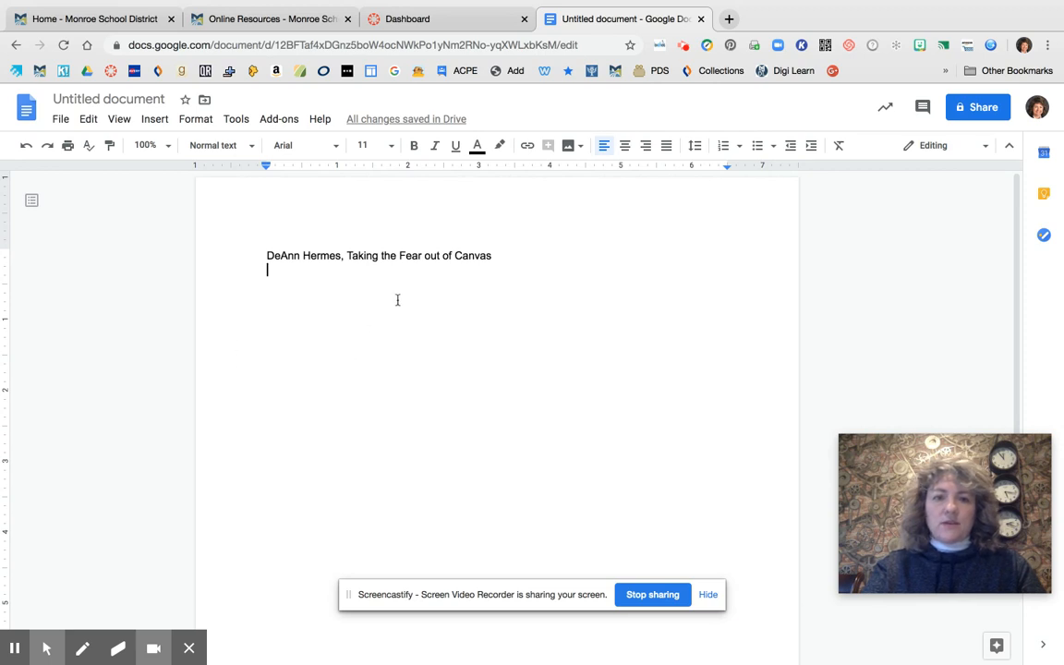
left_click(120, 99)
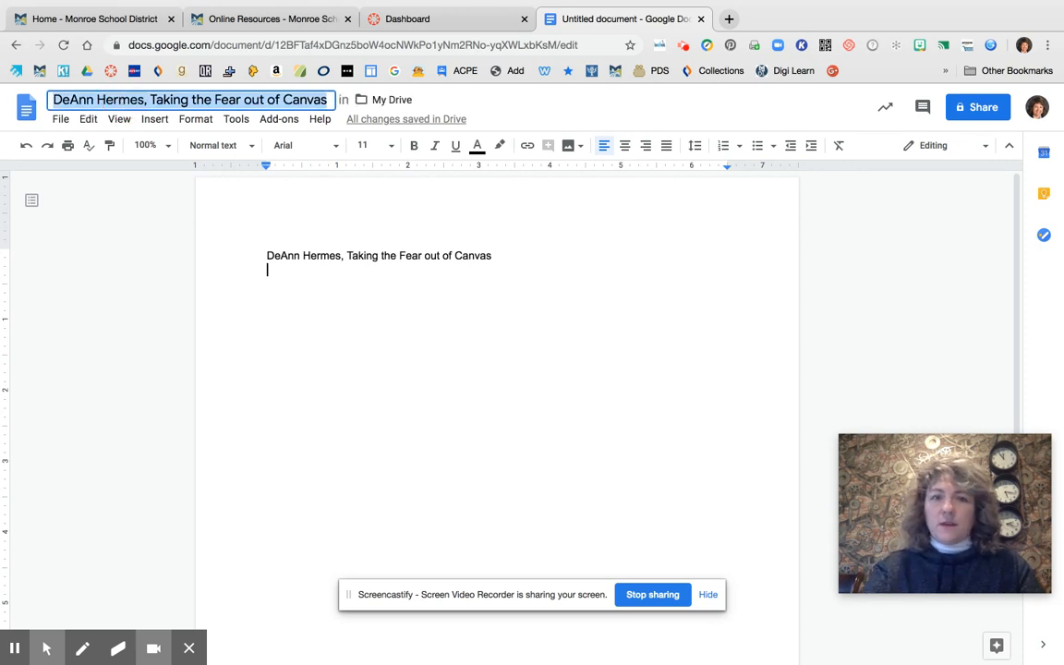
left_click(306, 302)
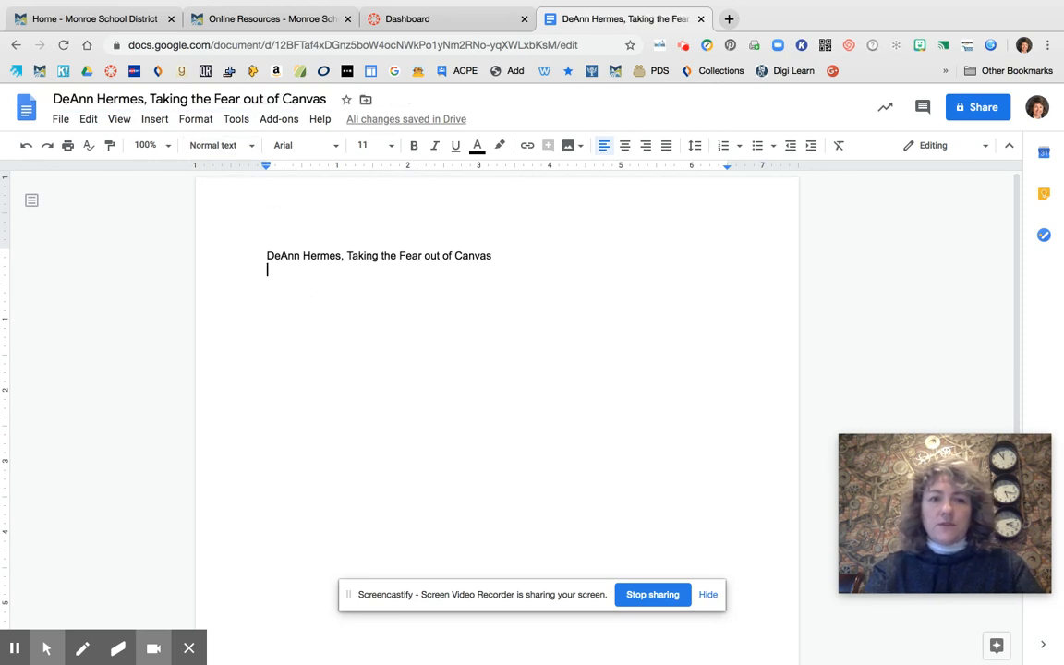
Revisit the Canvas dashboard briefly, then take a webcam photo and insert it below the first line of the document
left_click(416, 20)
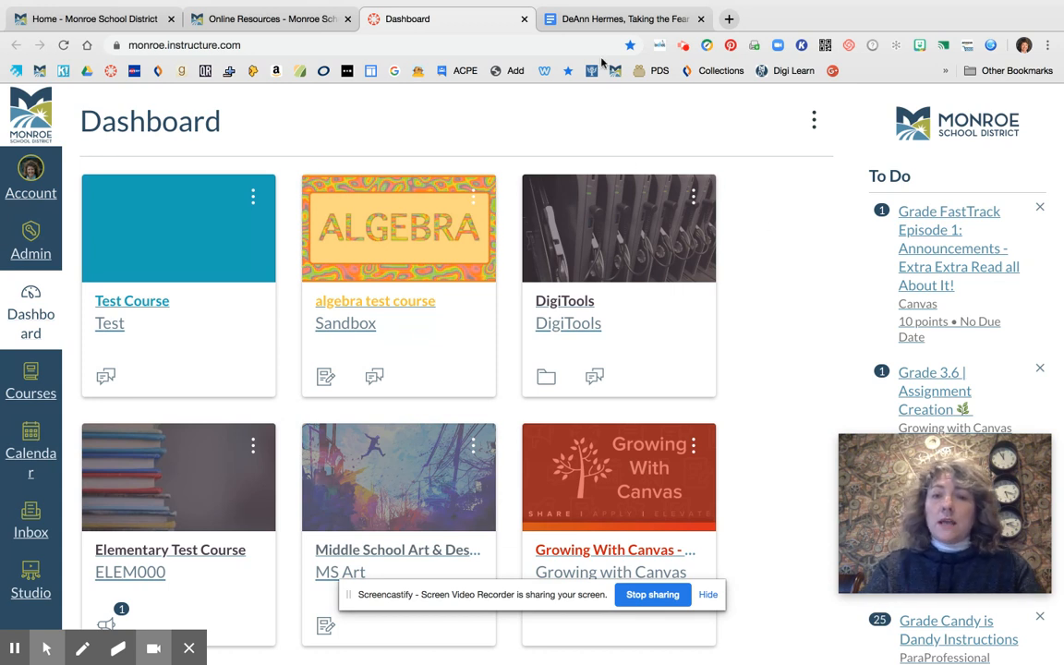
left_click(621, 20)
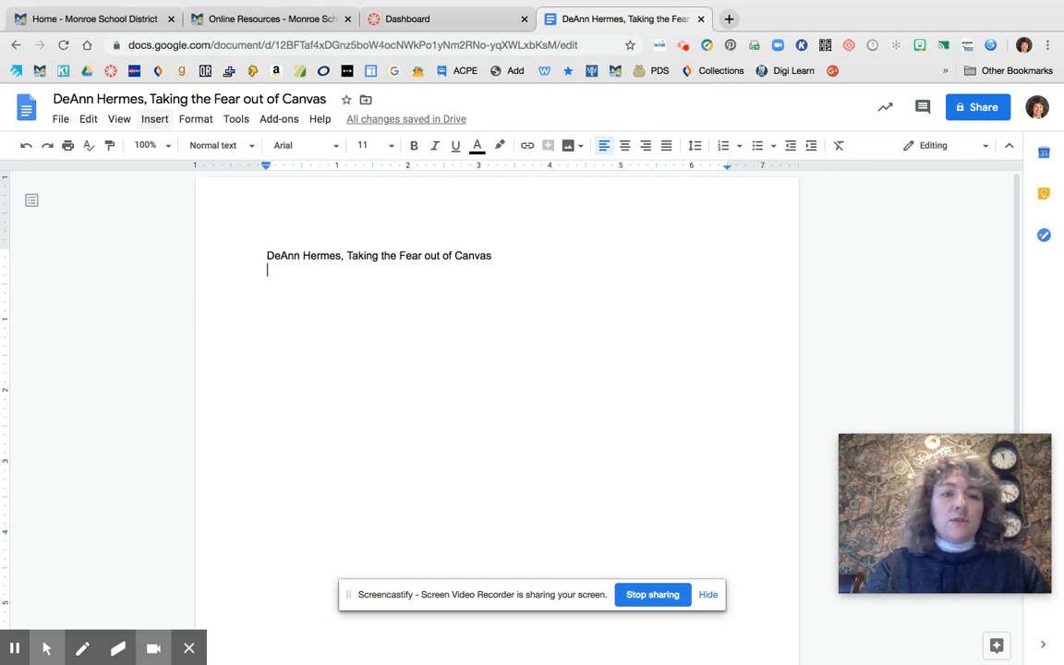
left_click(153, 124)
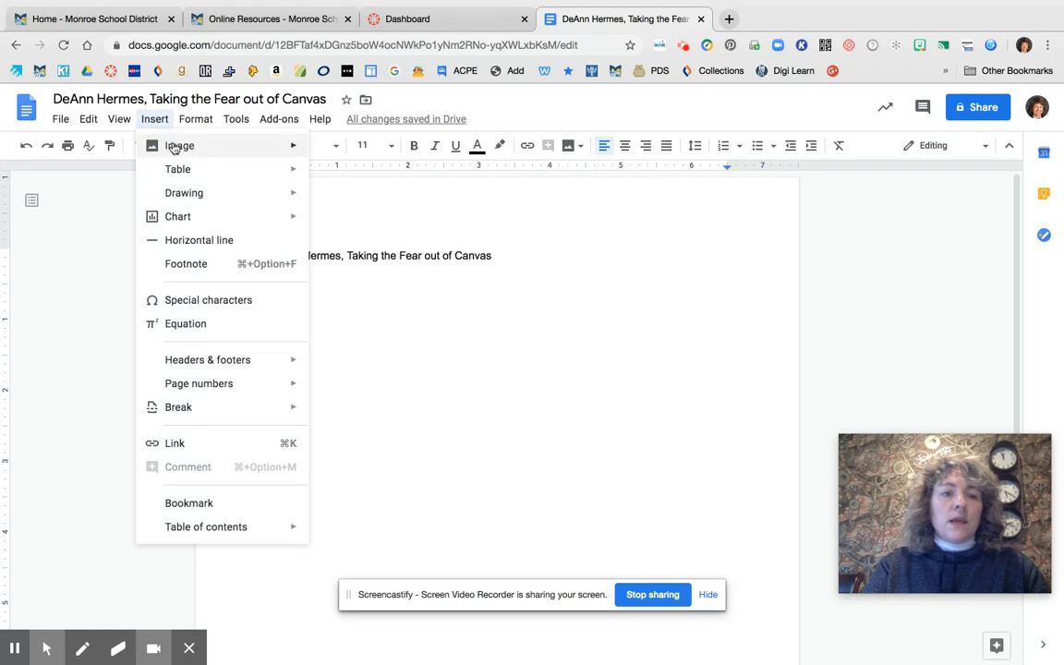
mouse_move(174, 153)
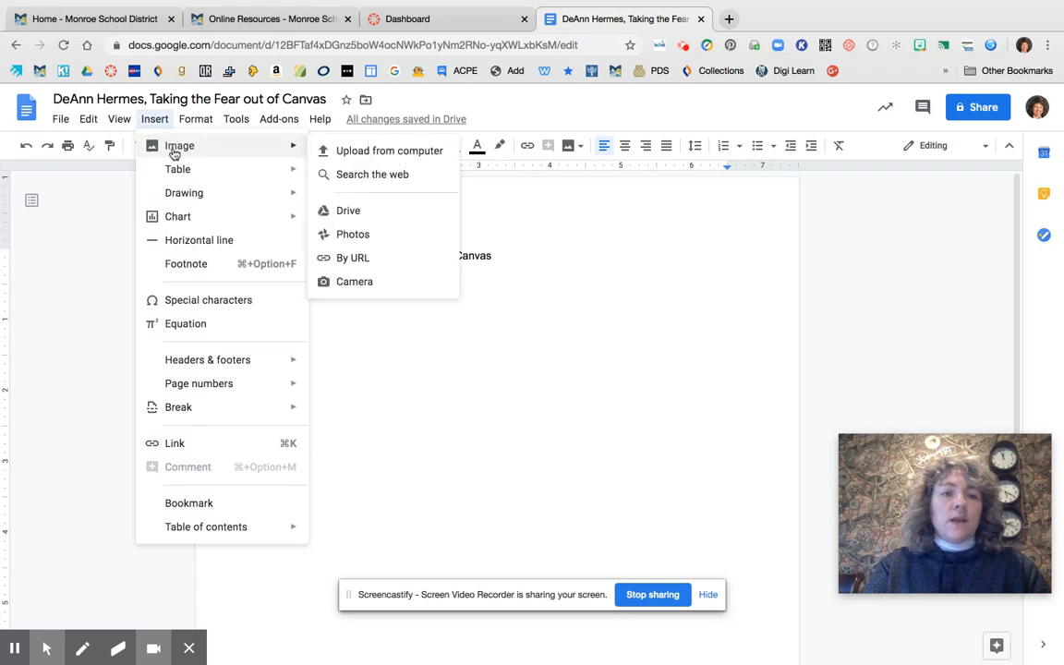
left_click(358, 285)
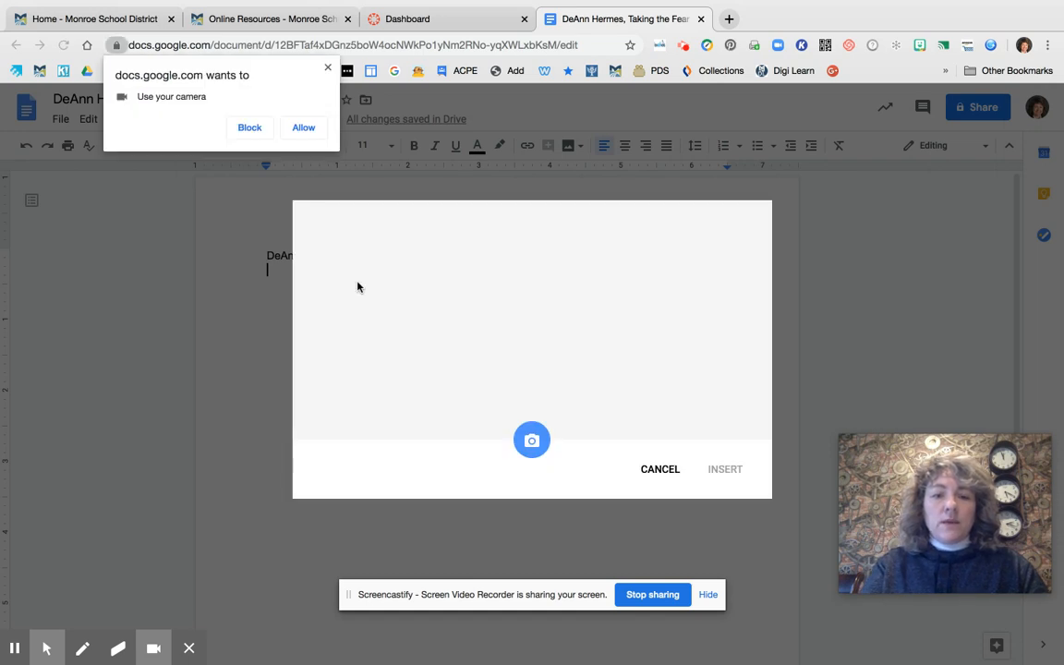
left_click(309, 131)
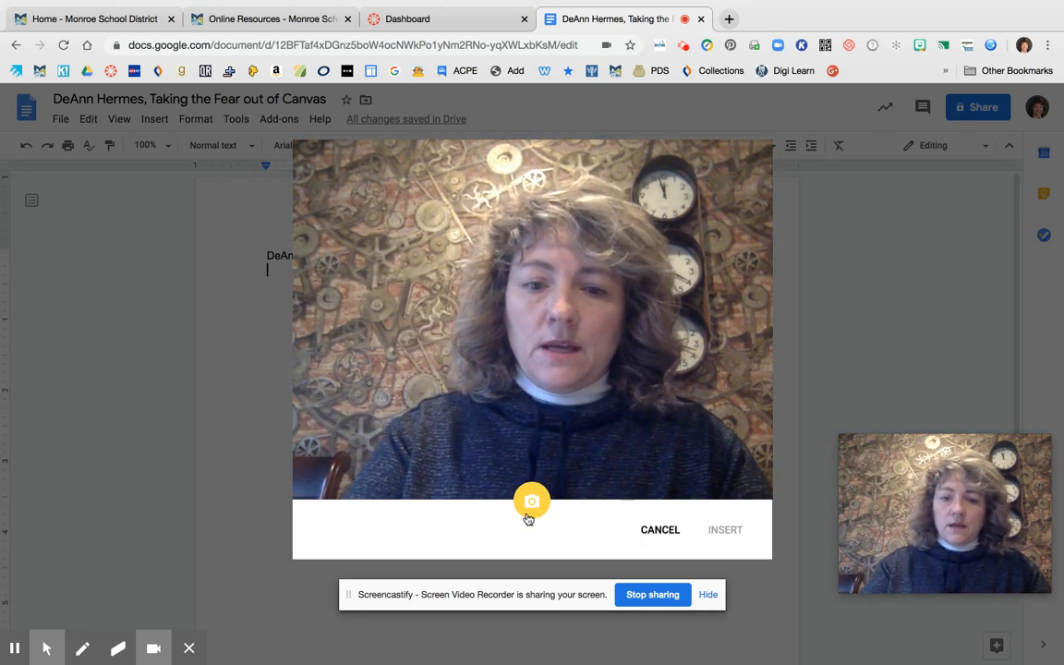
left_click(530, 505)
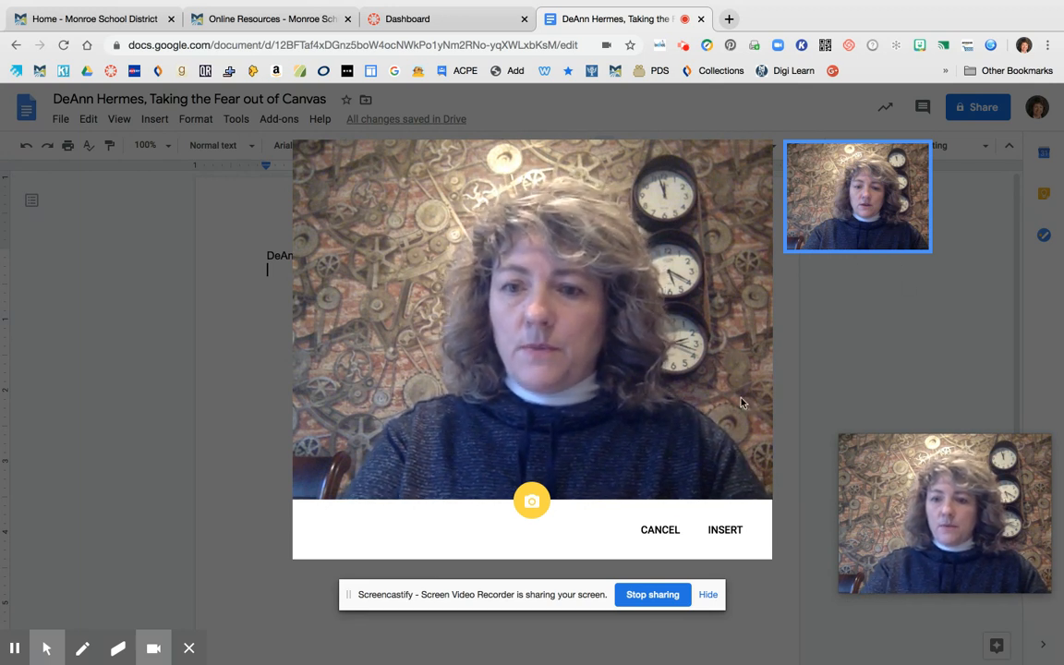
left_click(736, 532)
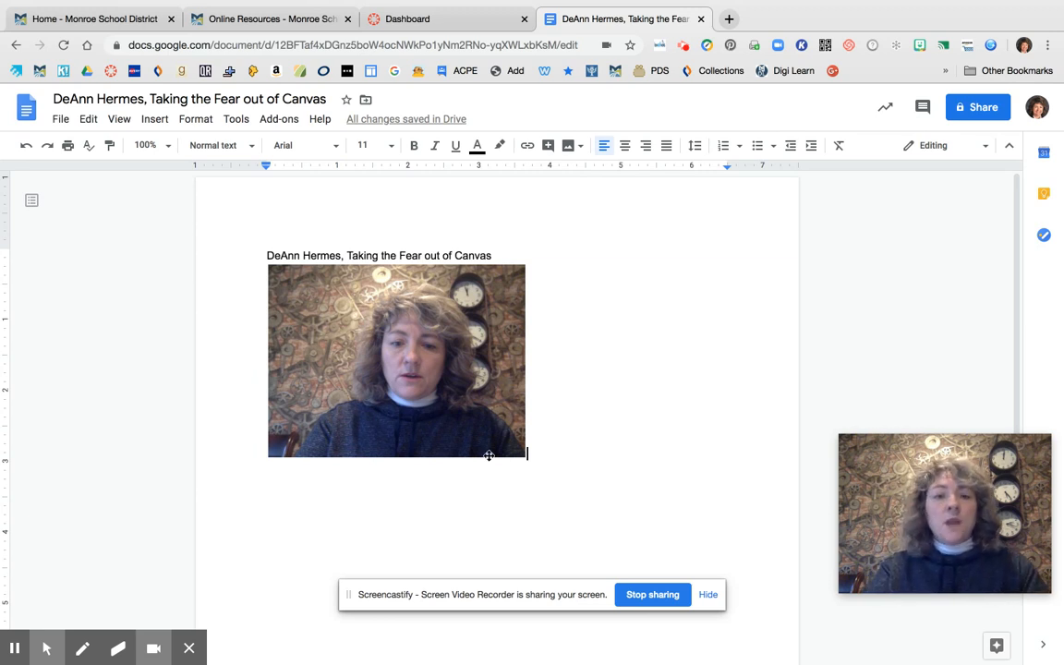
Return to the Canvas dashboard and look through its course cards, To Do list and upcoming items
left_click(426, 20)
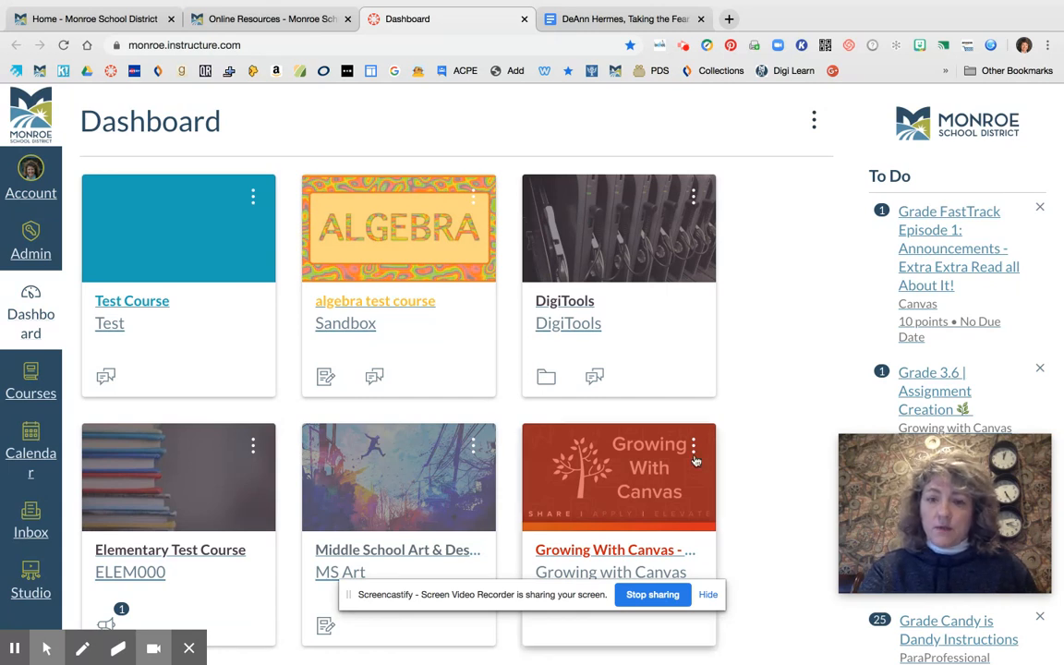
scroll(744, 411, "down", 1)
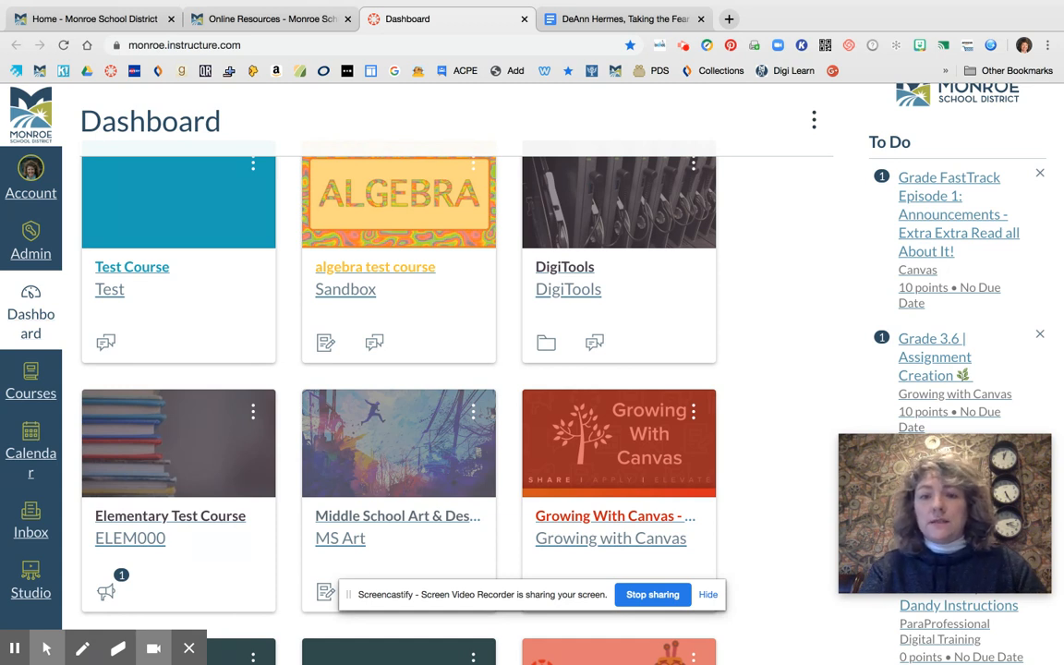
scroll(784, 306, "down", 2)
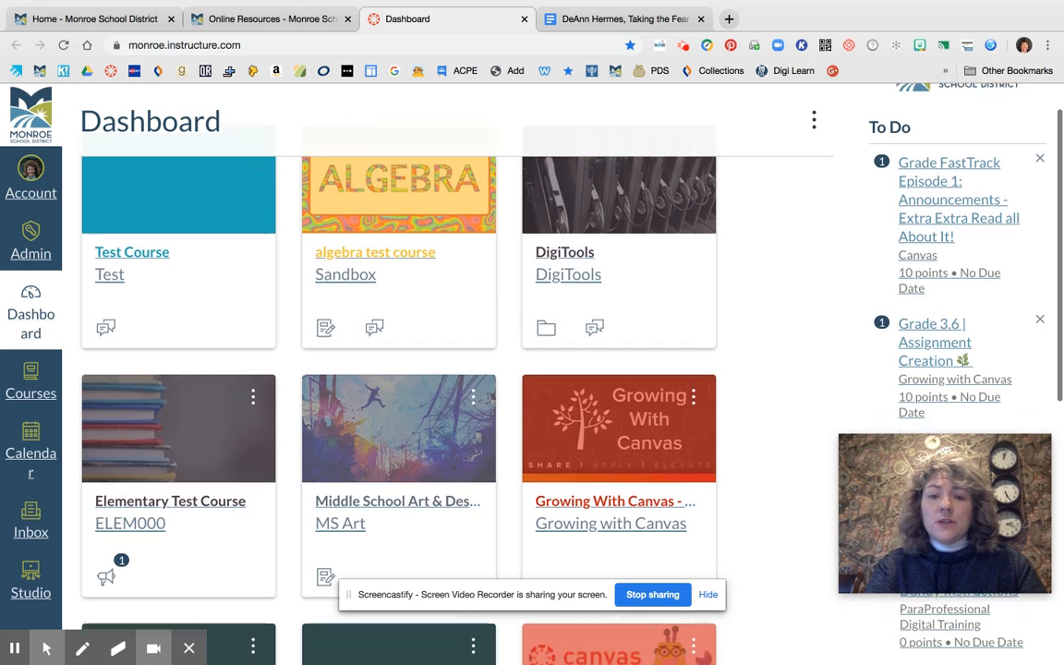
scroll(784, 307, "down", 6)
scroll(784, 307, "up", 9)
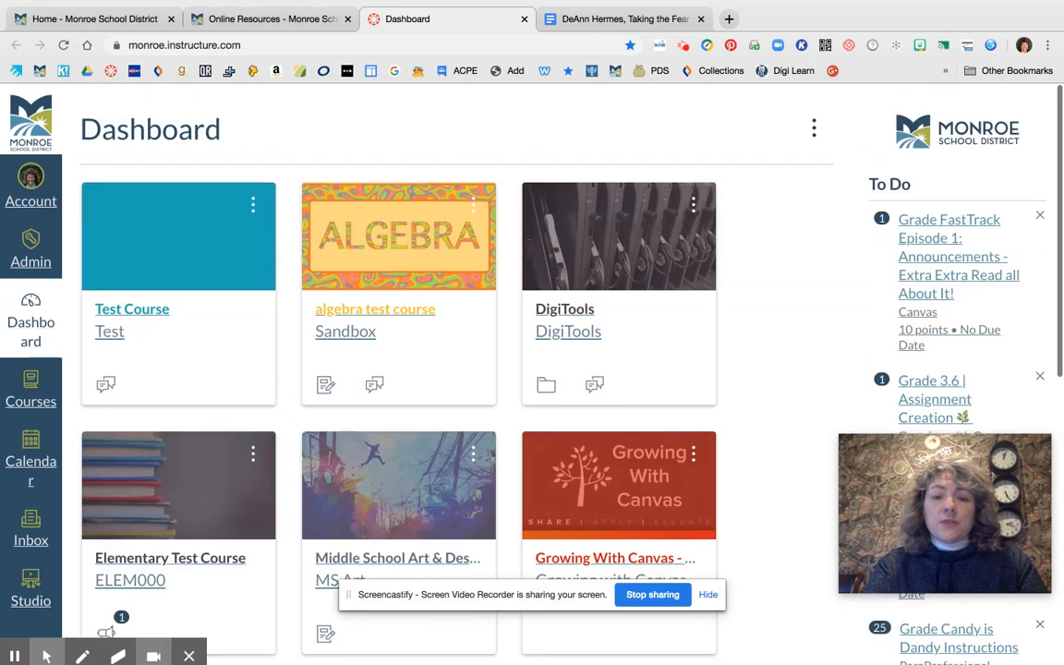
left_click(33, 308)
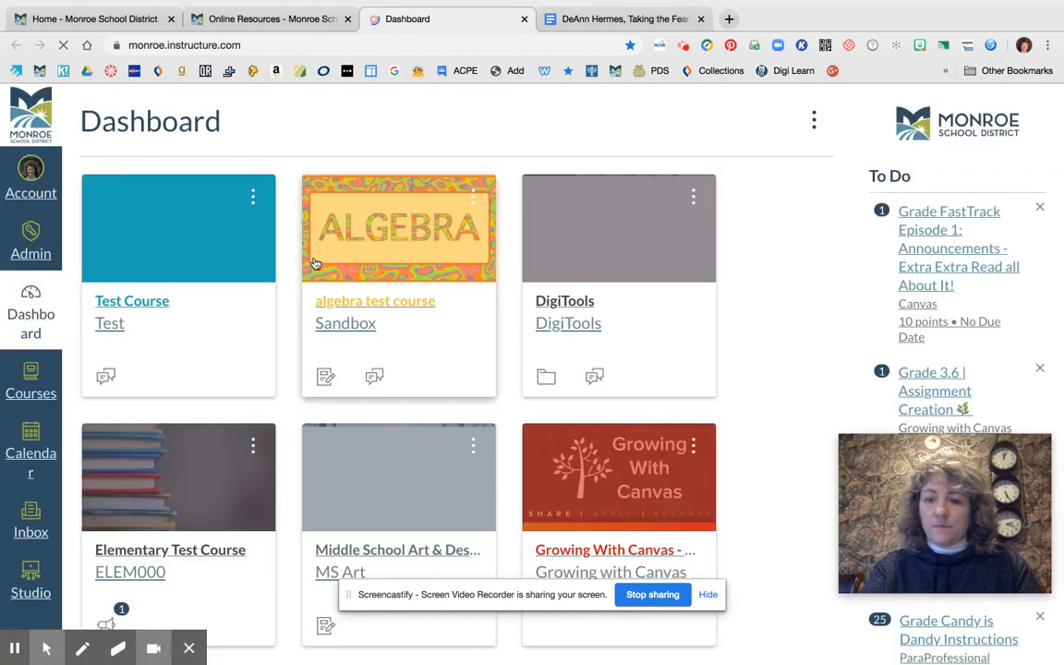
scroll(824, 337, "down", 5)
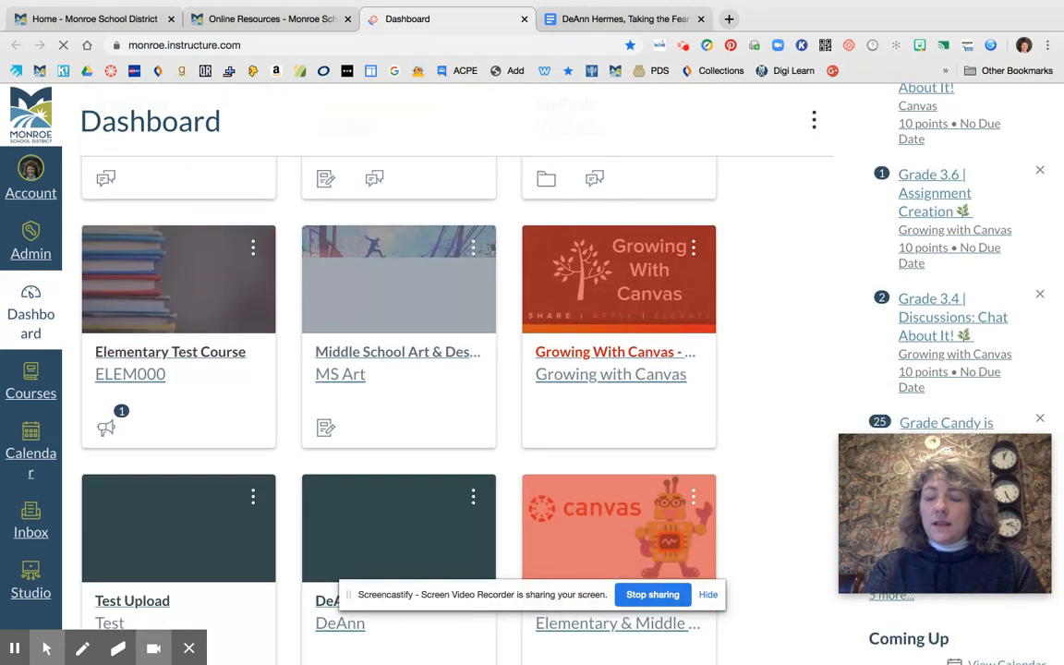
scroll(507, 337, "down", 7)
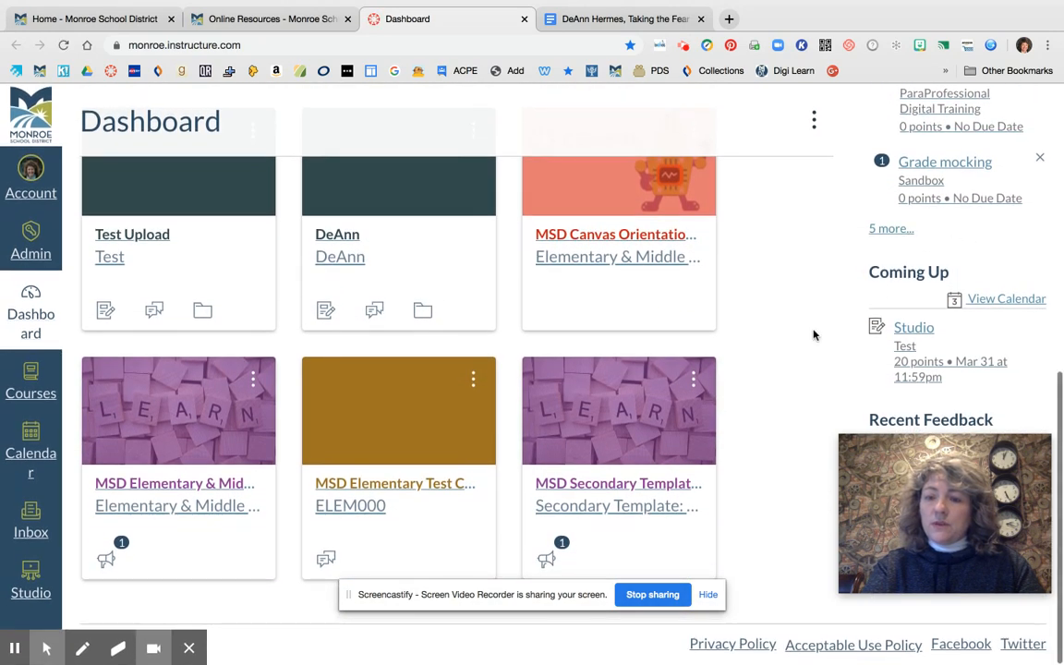
scroll(811, 323, "up", 3)
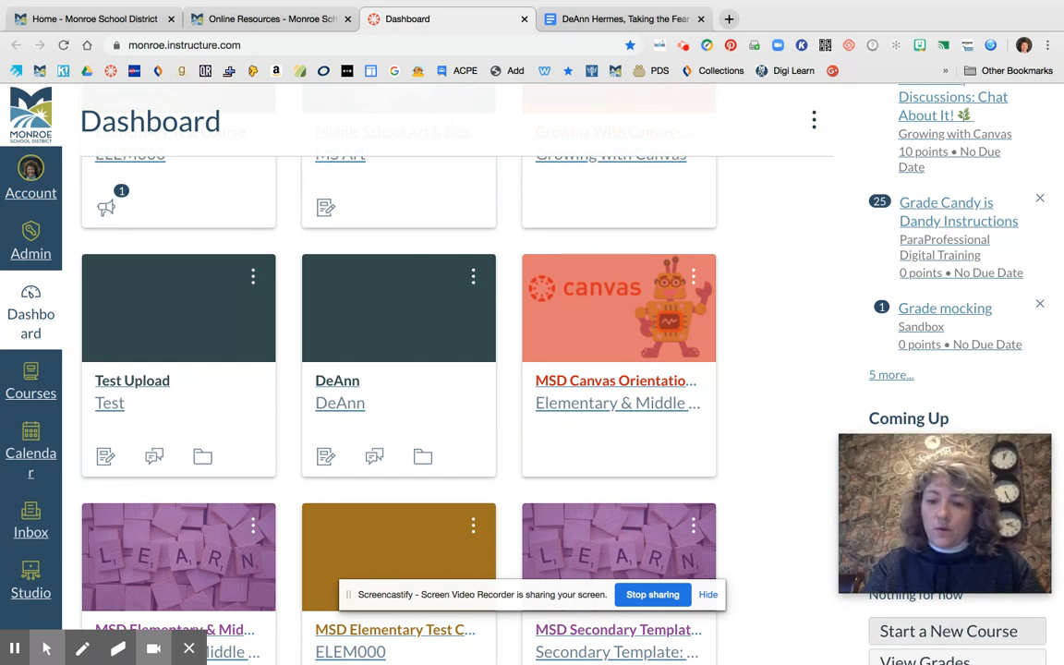
left_click(965, 631)
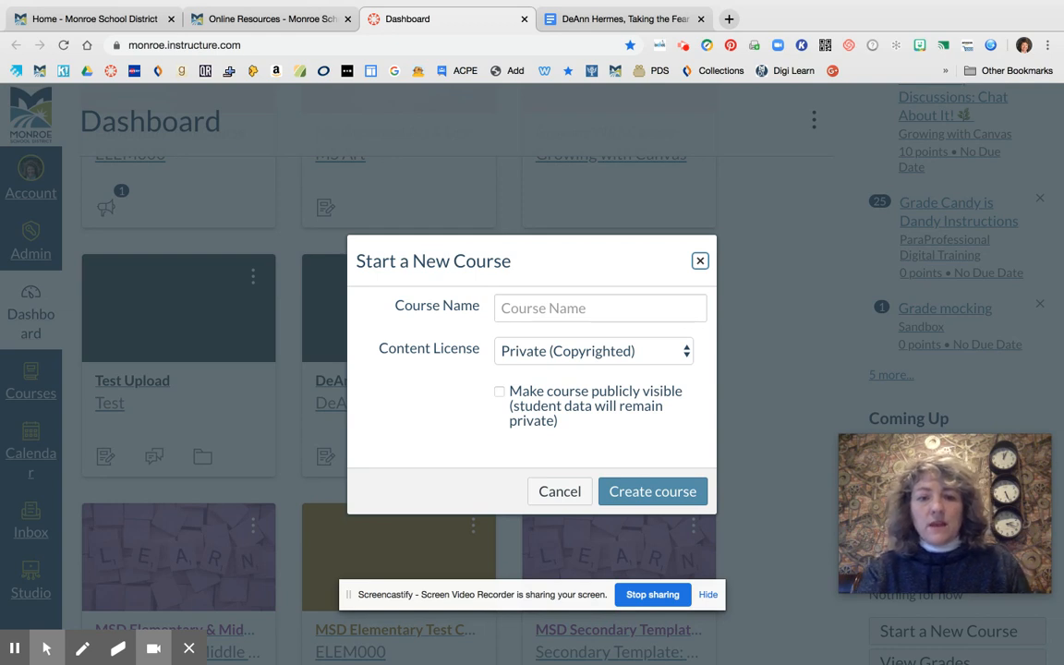
left_click(563, 308)
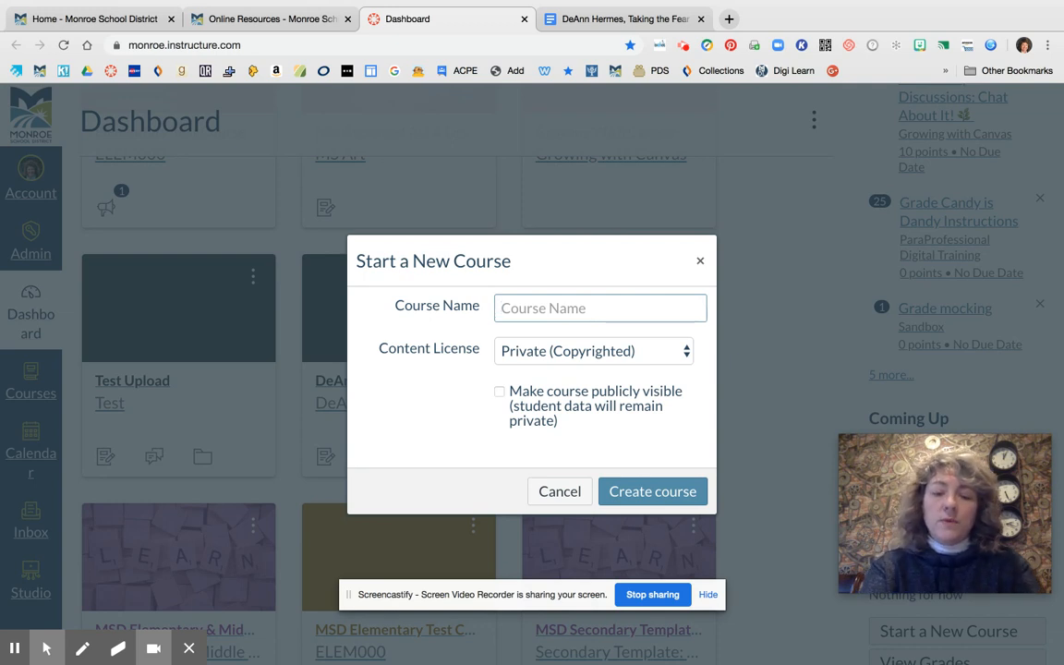
type("DeAnn")
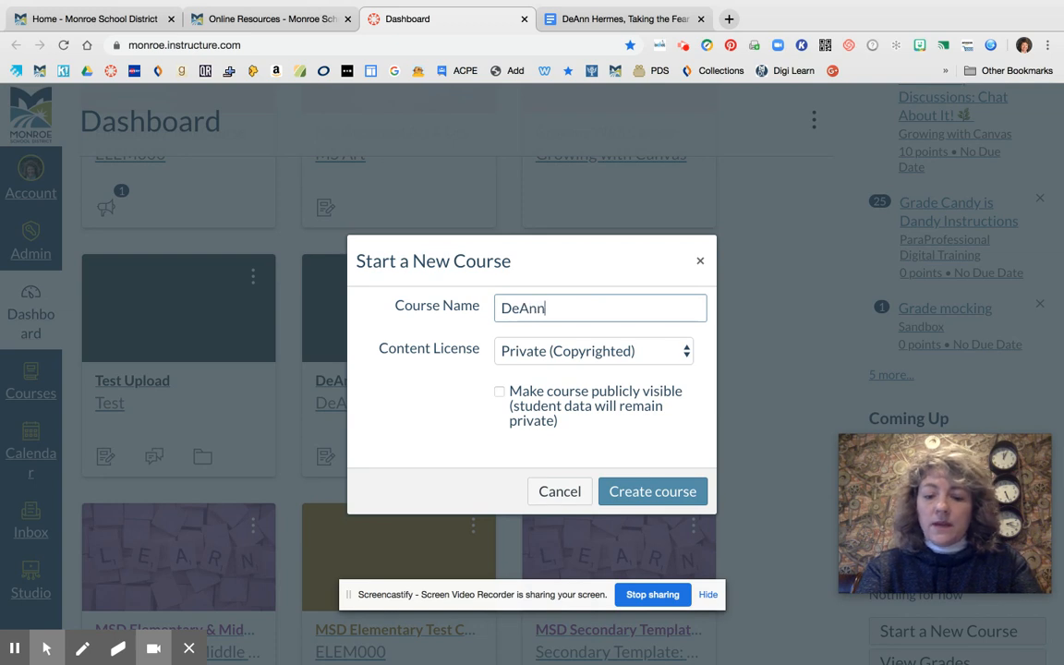
type("'s Sandbox")
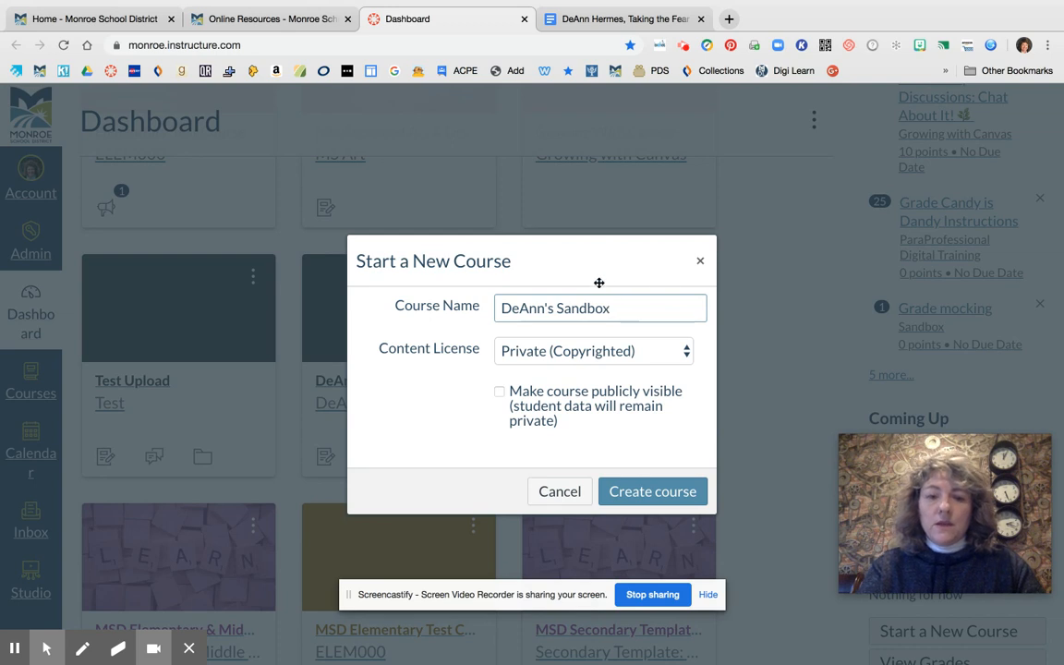
left_click(686, 351)
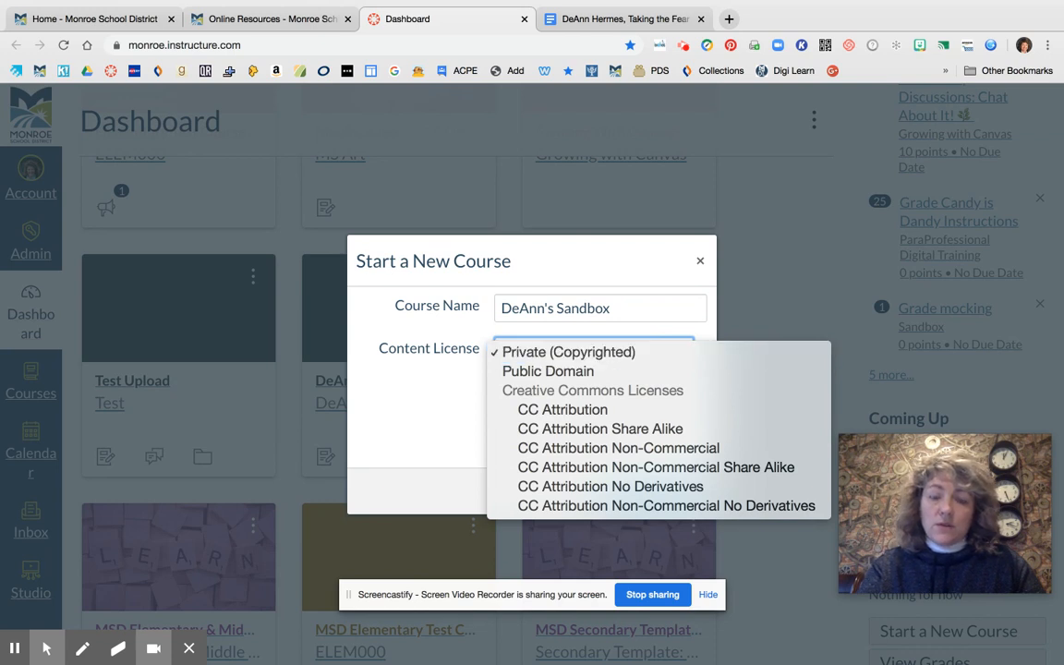
left_click(452, 253)
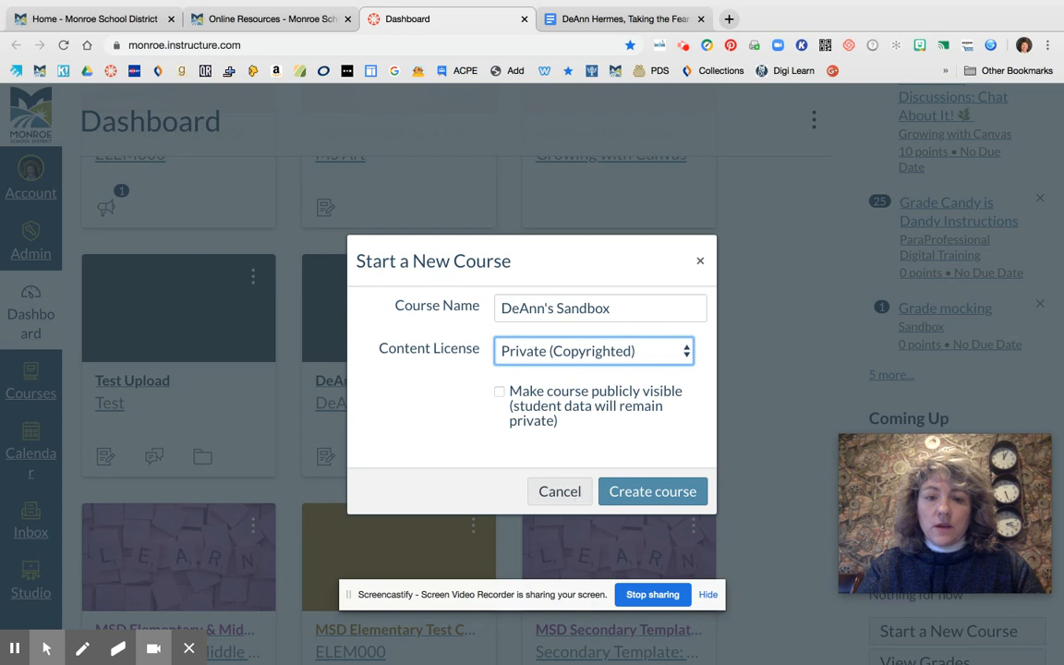
left_click(573, 495)
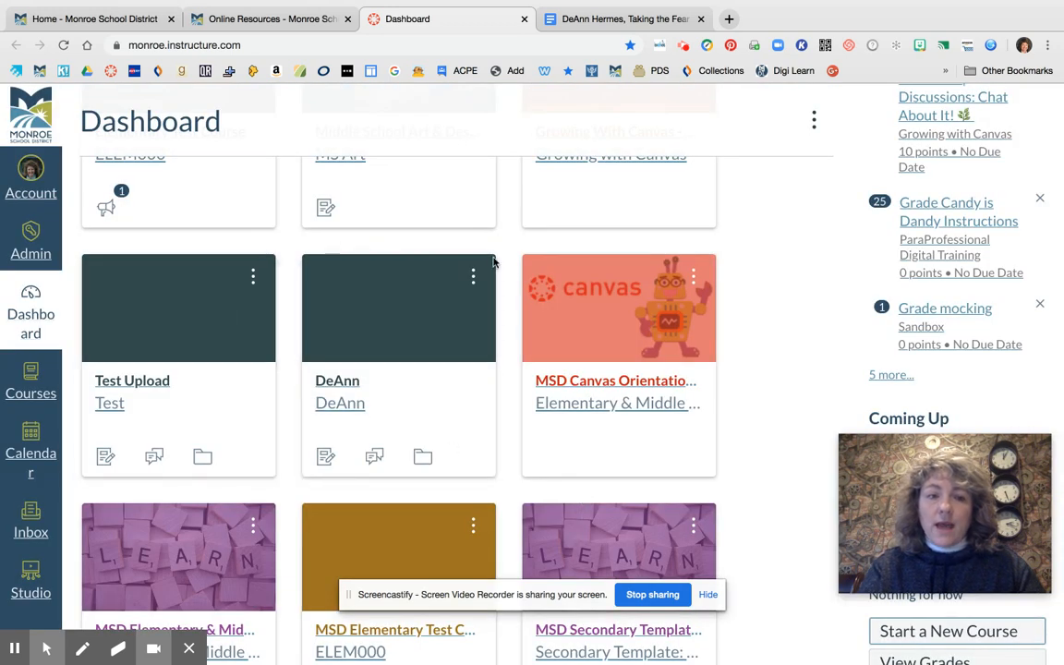
Open the existing course named after the teacher from its dashboard card
scroll(513, 279, "up", 2)
scroll(443, 370, "up", 5)
scroll(443, 370, "down", 2)
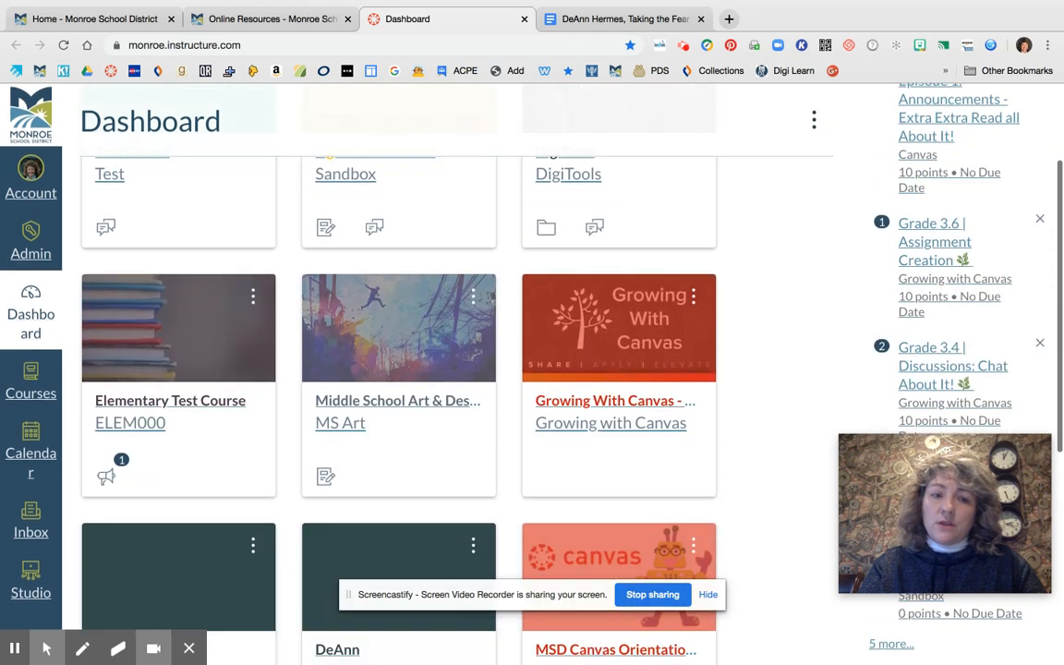
scroll(444, 369, "down", 5)
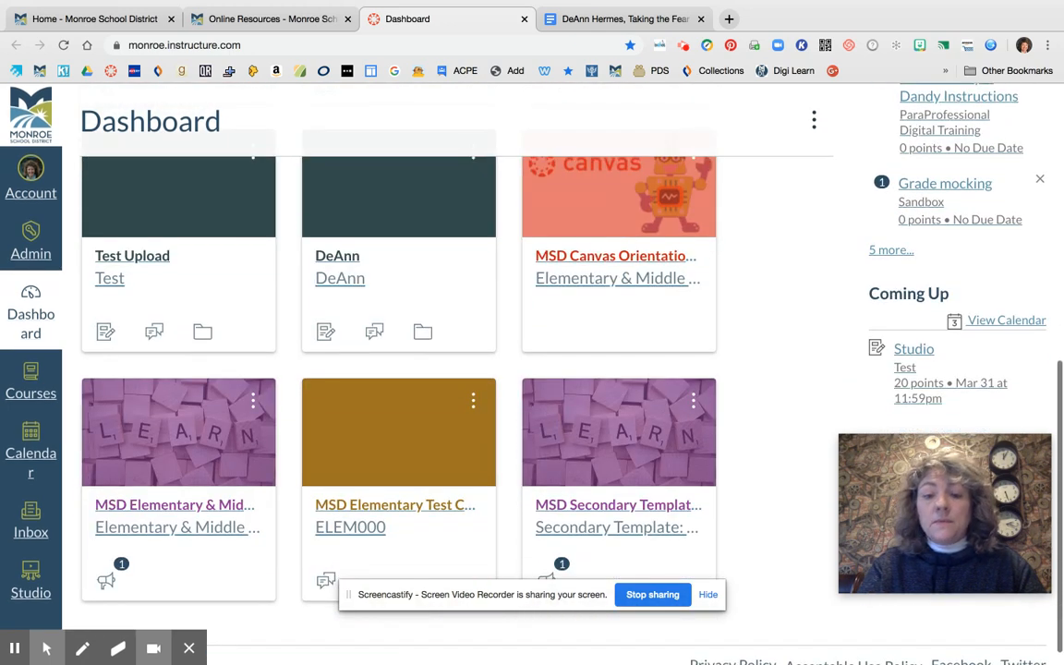
left_click(341, 265)
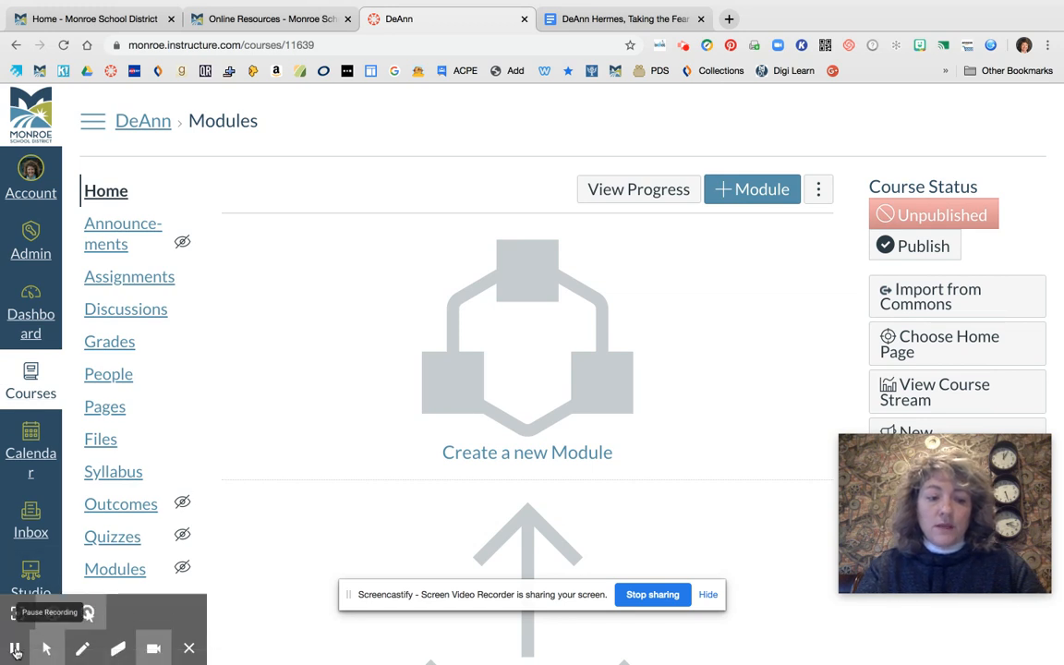
Return to the Canvas dashboard and revisit the option for starting a new course
left_click(33, 329)
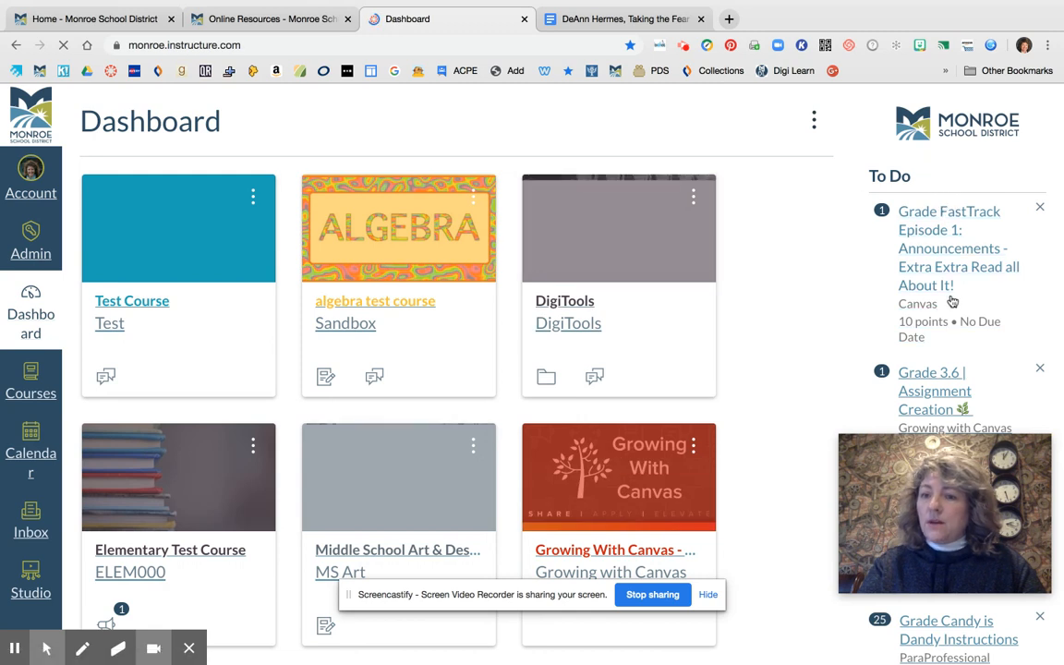
scroll(952, 302, "down", 4)
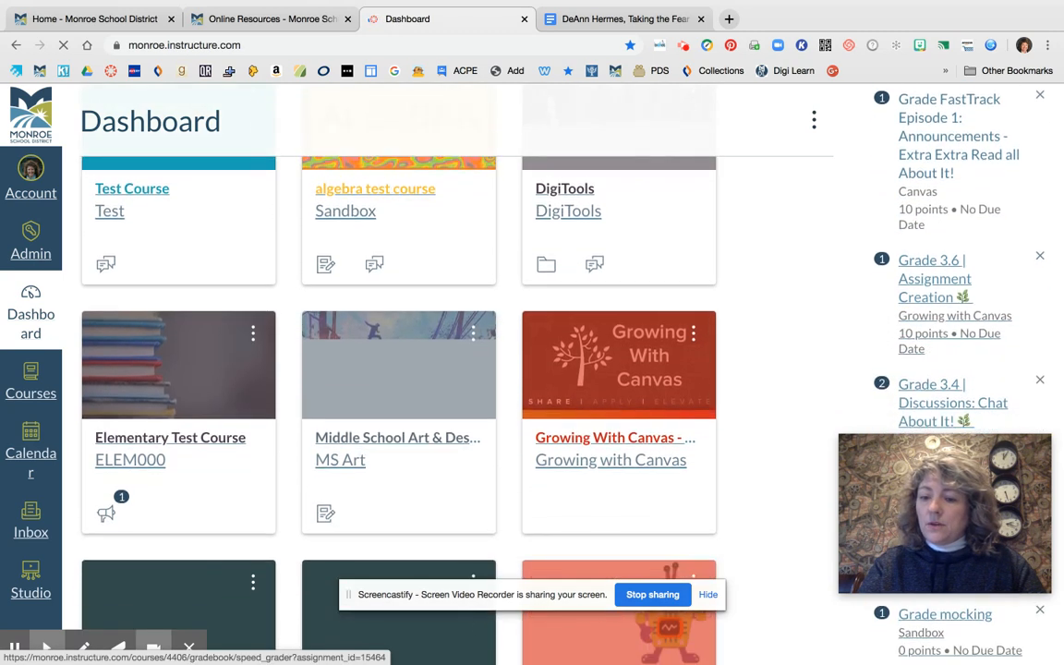
scroll(953, 302, "down", 5)
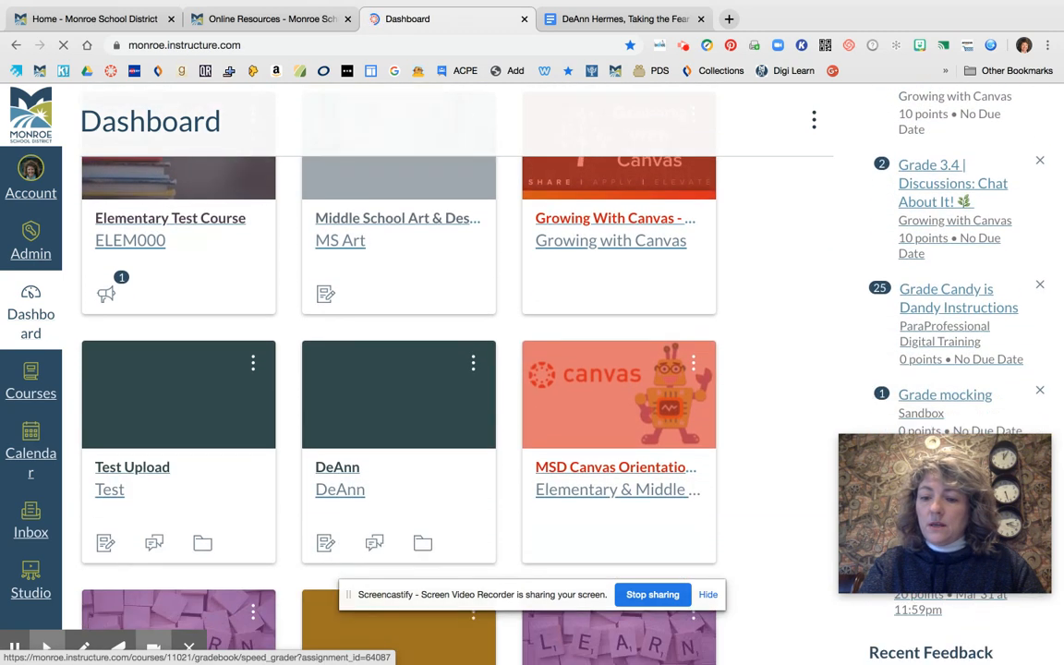
scroll(952, 302, "down", 2)
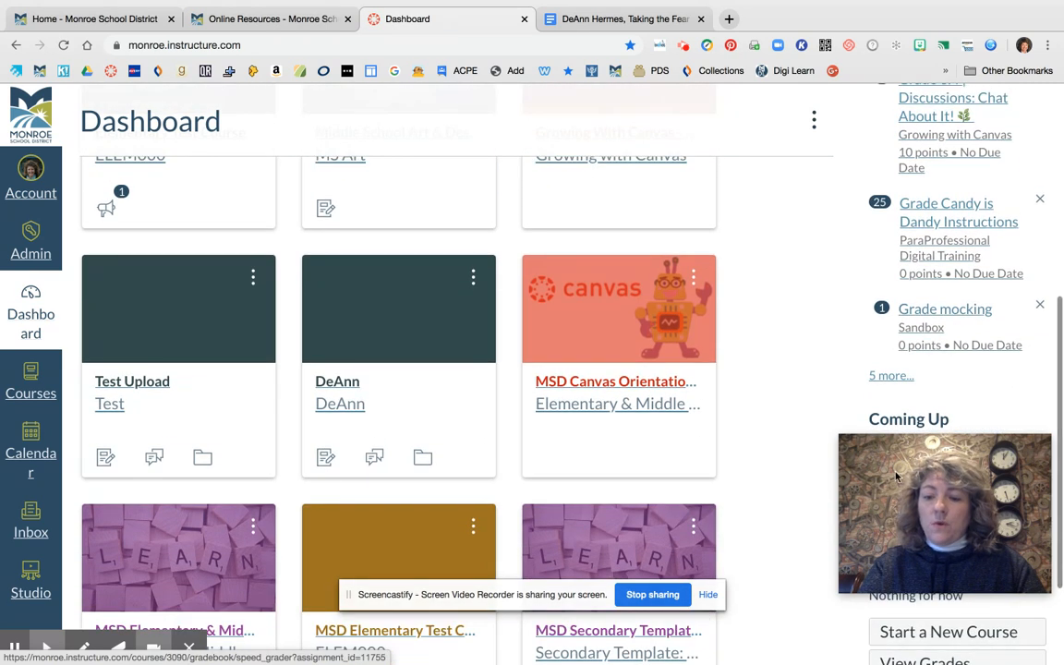
left_click(949, 632)
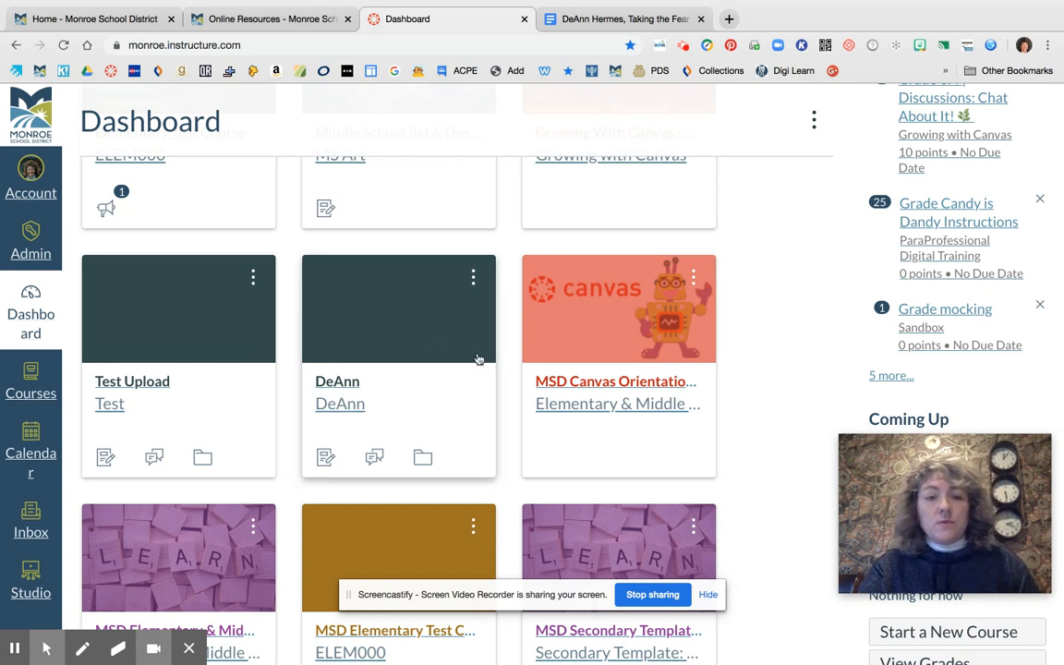
Change the dashboard card color of the course named after the teacher to blue #06A3B7
scroll(507, 366, "up", 1)
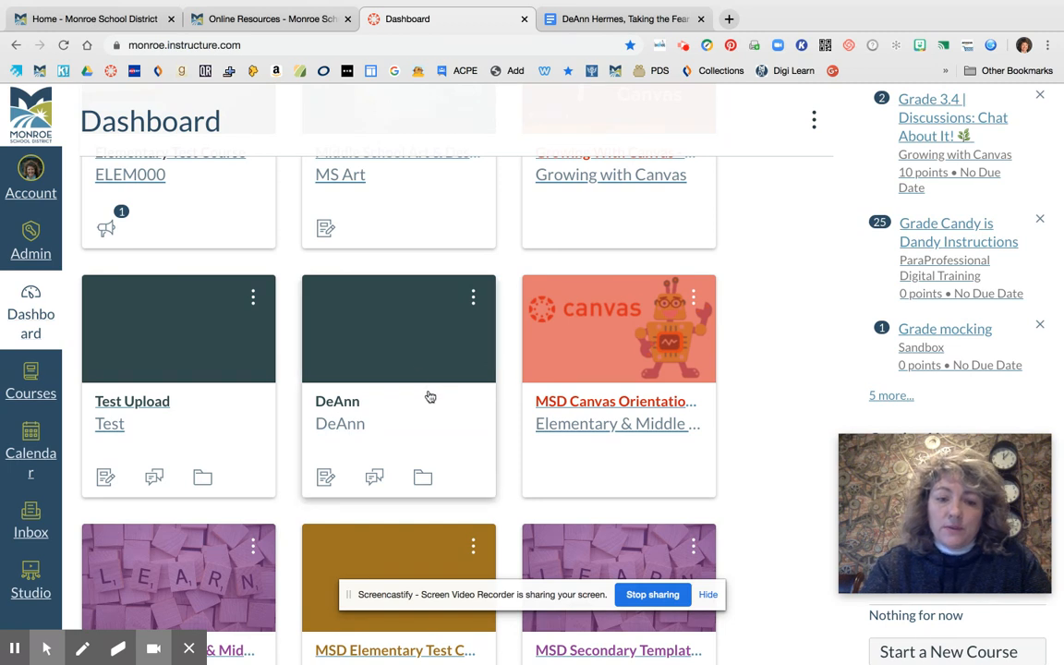
left_click(473, 297)
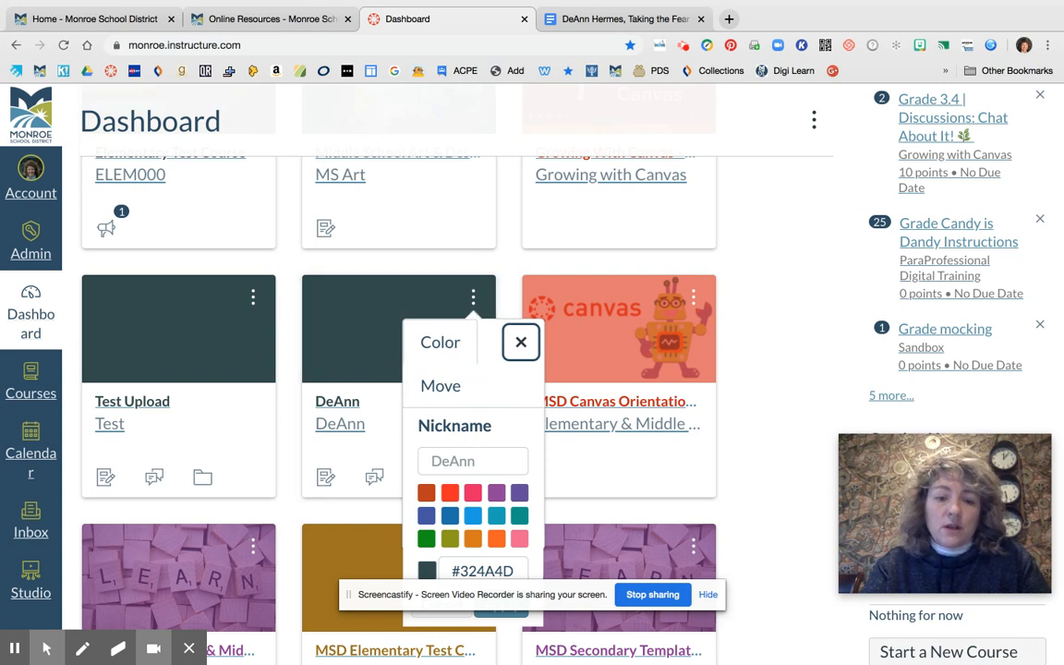
left_click(496, 518)
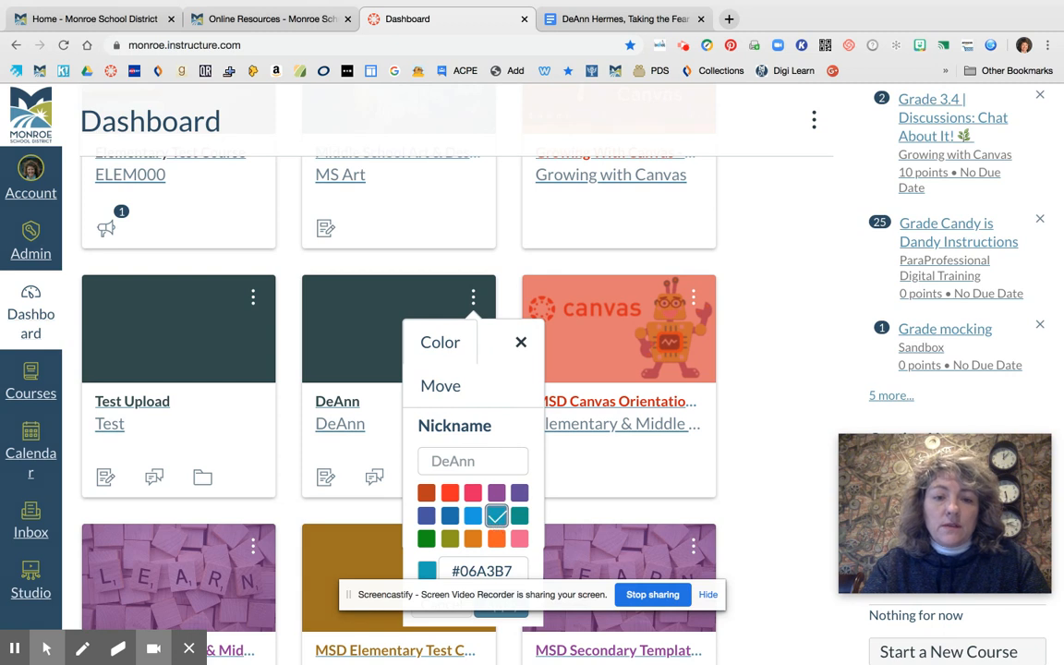
scroll(504, 531, "down", 2)
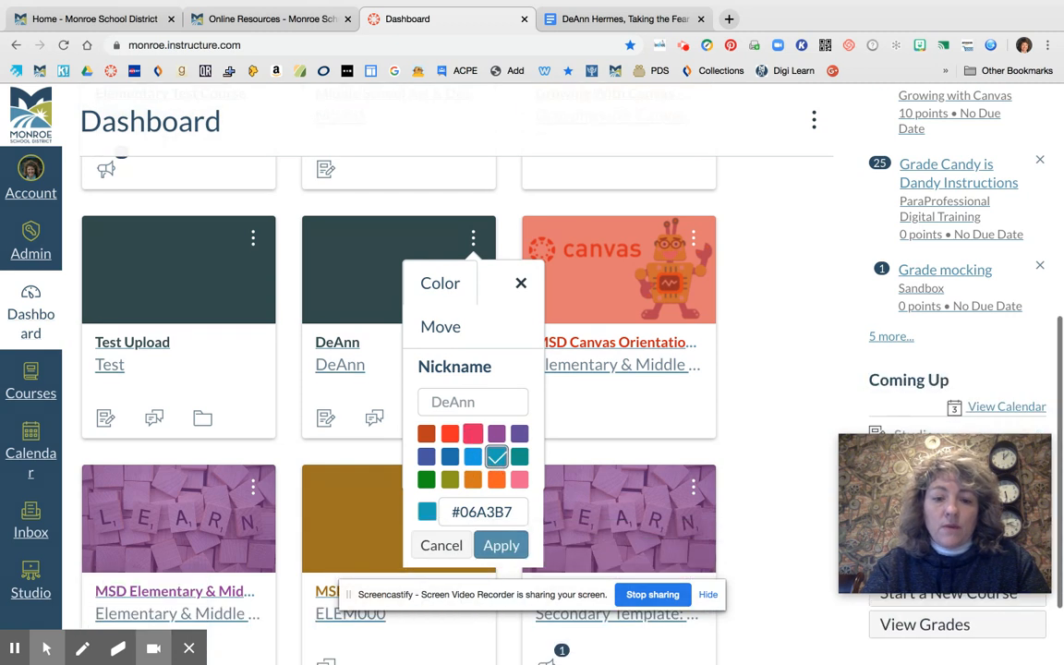
left_click(503, 526)
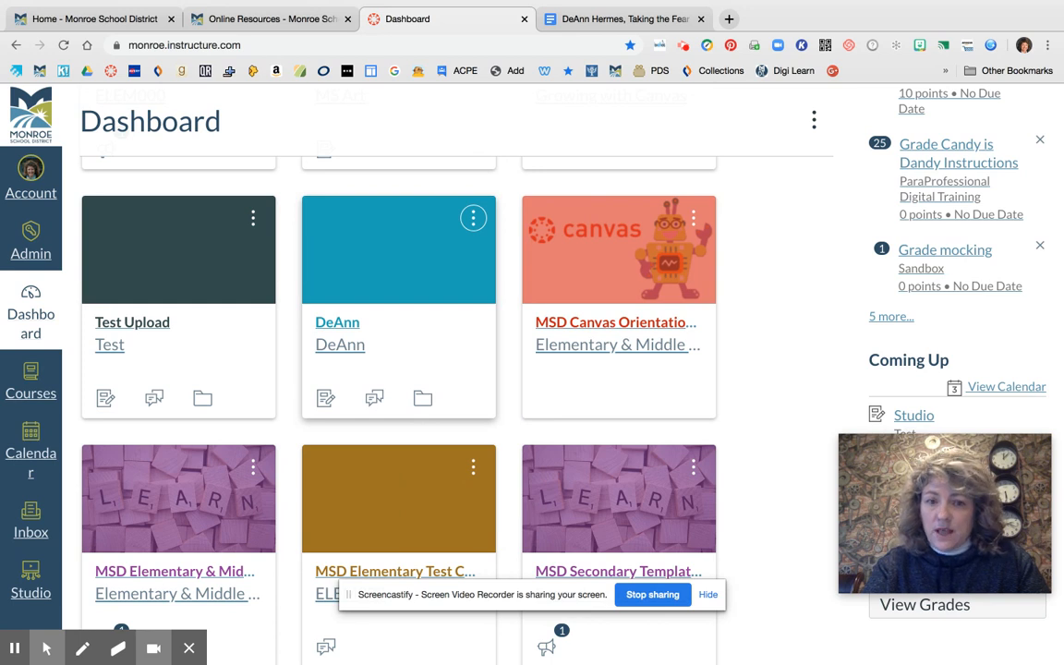
Examine the nickname setting of the teacher's recolored course card without changing it
left_click(473, 217)
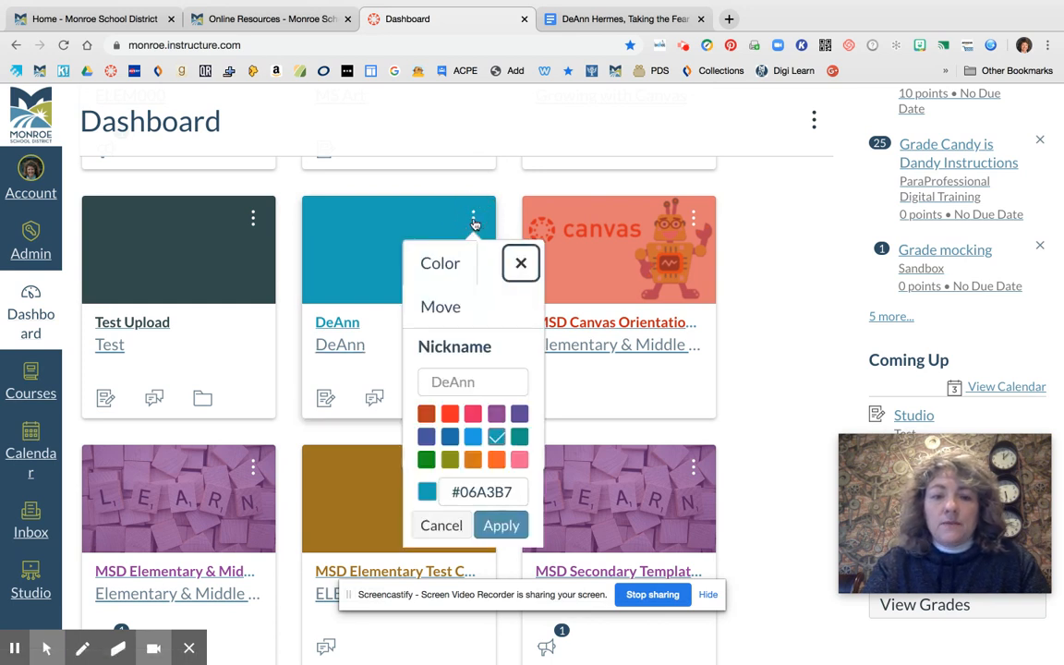
left_click(471, 347)
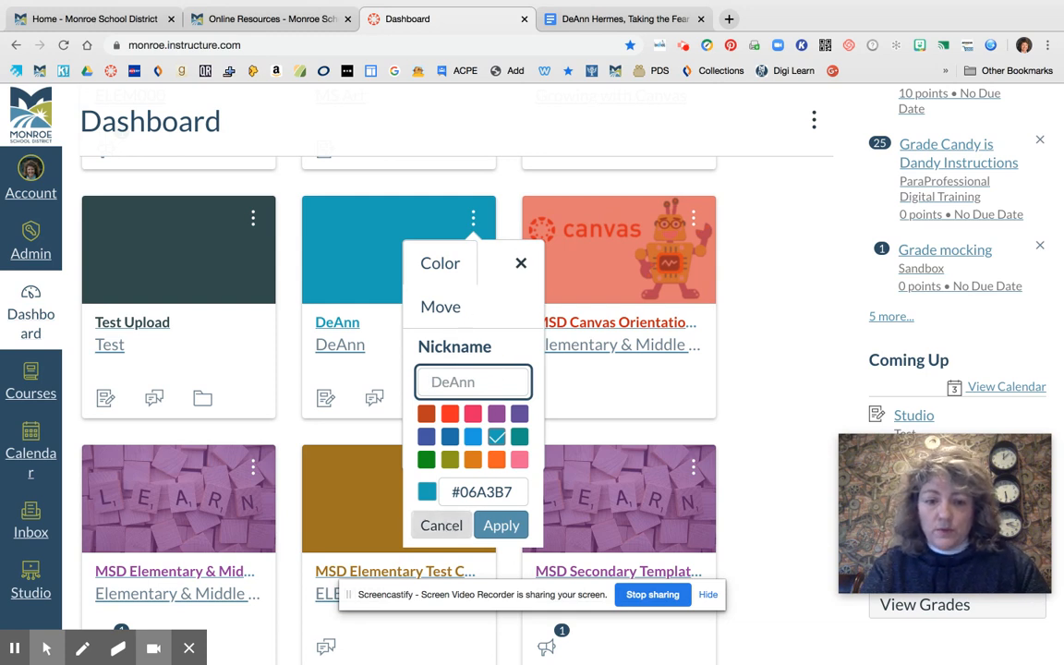
left_click(442, 531)
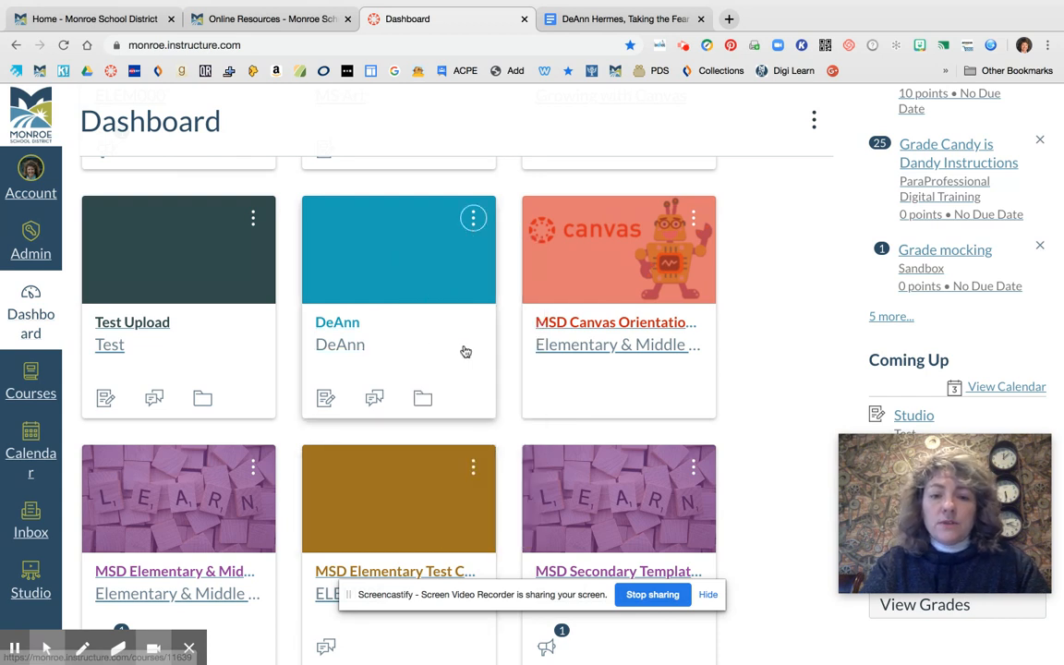
Look over the dashboard course cards and their shortcuts for assignments, discussions, files and announcements
scroll(457, 354, "down", 1)
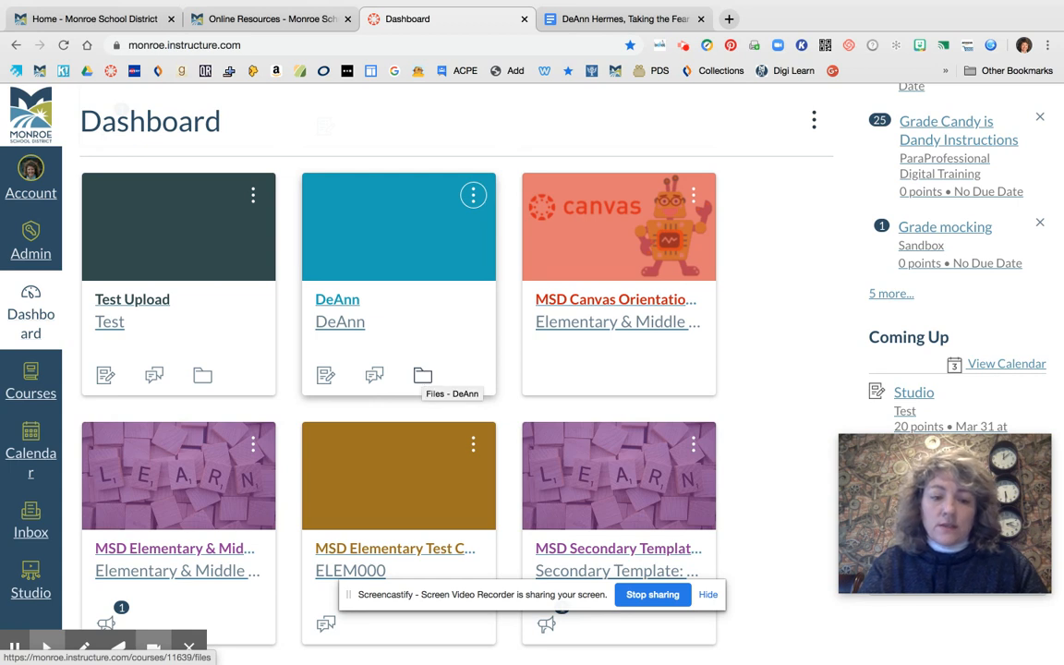
scroll(423, 377, "down", 2)
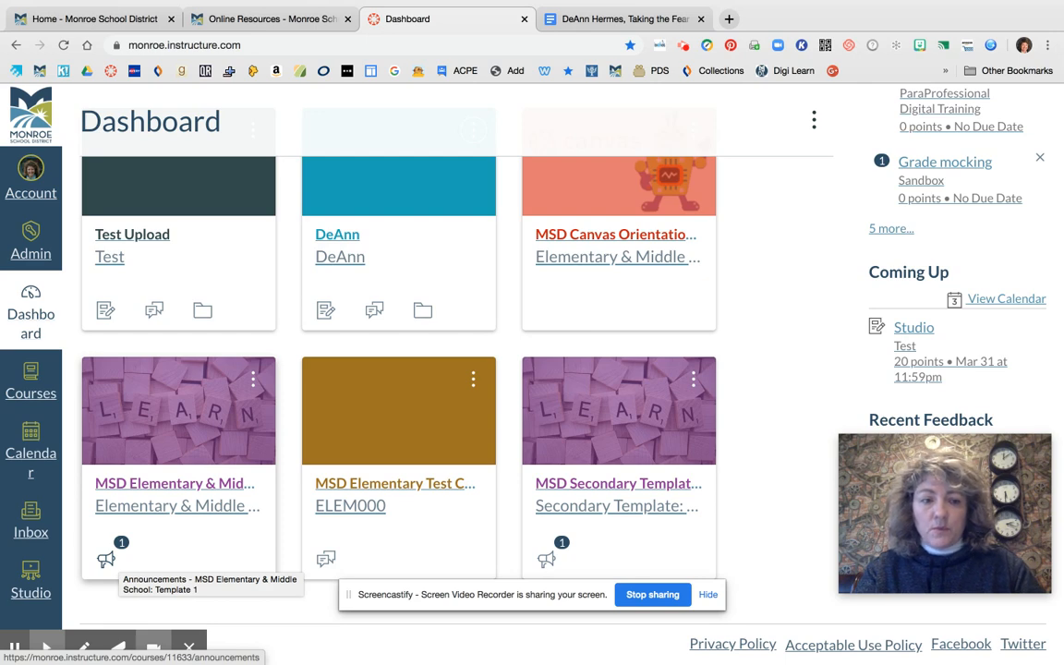
scroll(798, 268, "up", 3)
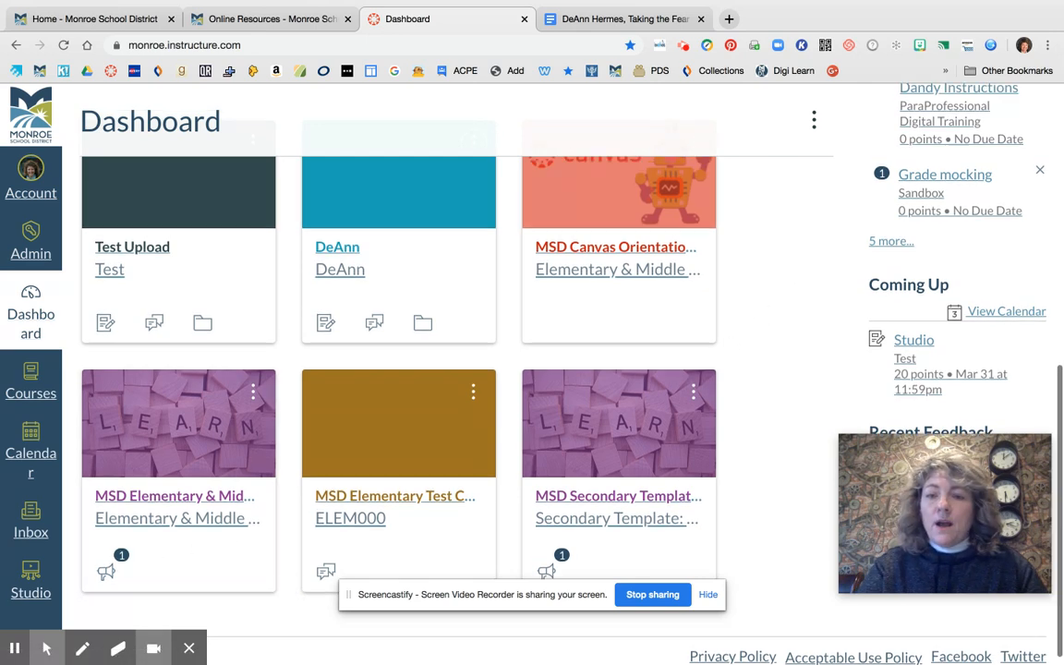
scroll(443, 369, "up", 5)
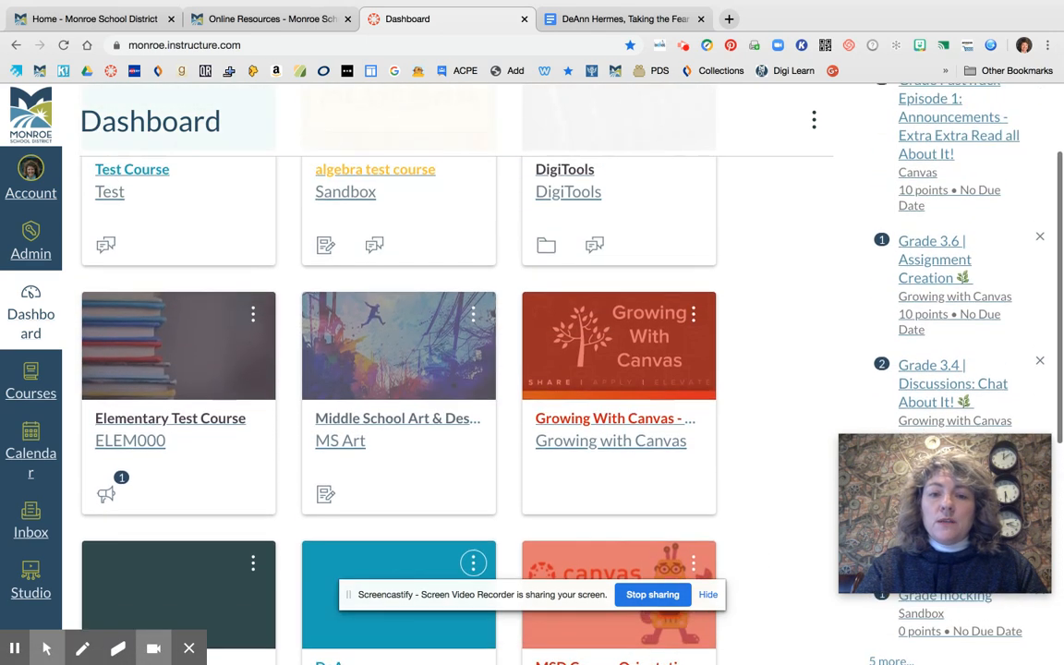
scroll(444, 370, "down", 3)
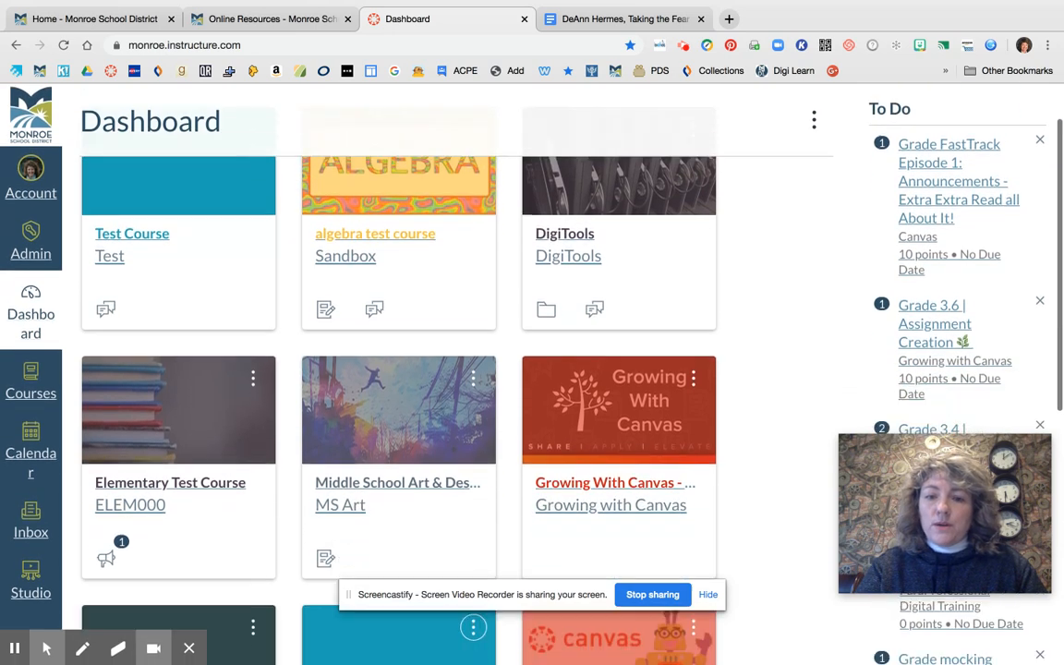
scroll(443, 369, "down", 5)
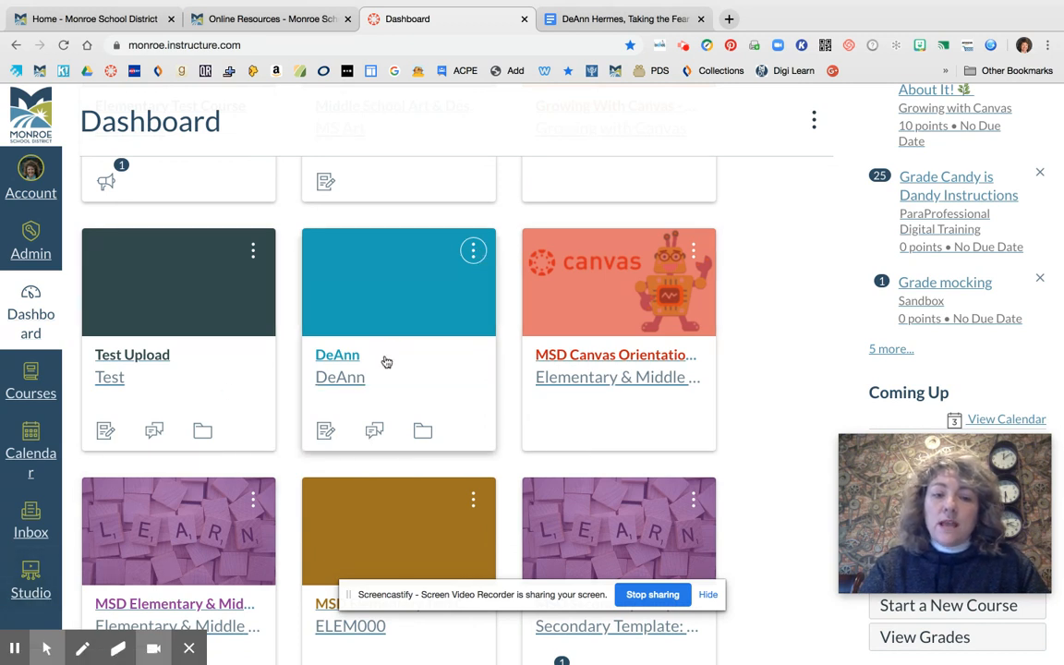
Review the color, move and nickname options of the teacher's blue course card, leaving them as they are
left_click(474, 254)
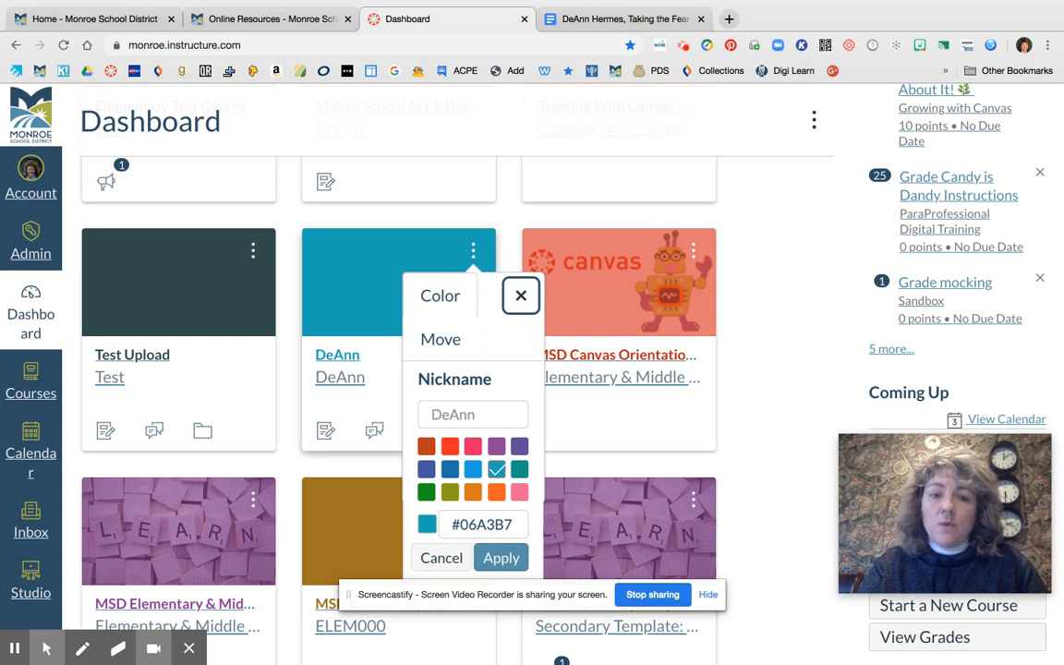
left_click(520, 296)
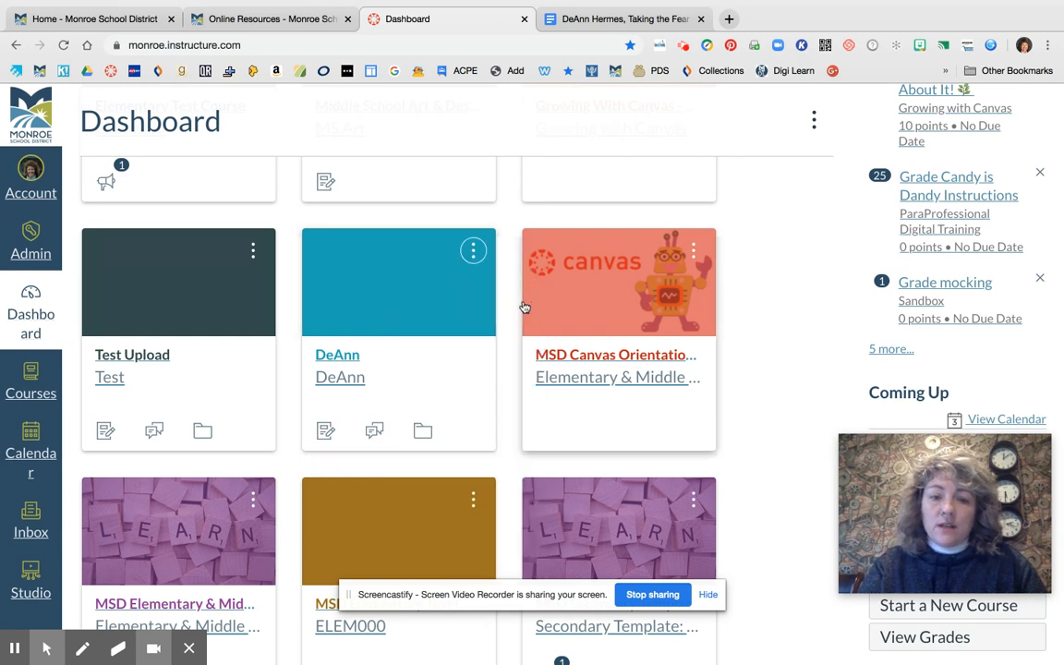
left_click(473, 252)
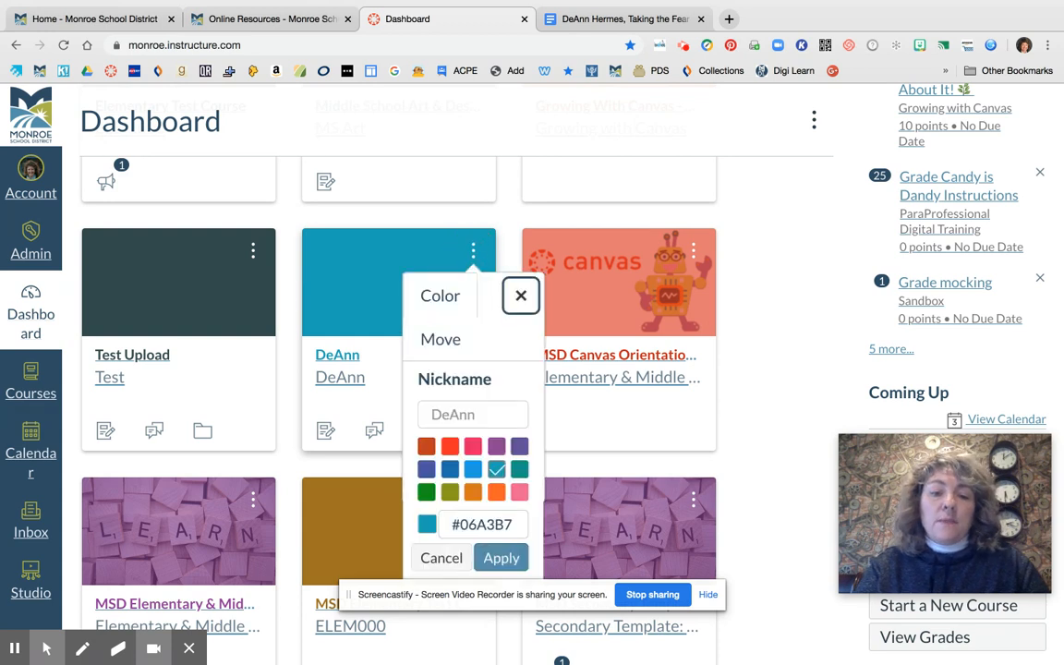
left_click(522, 300)
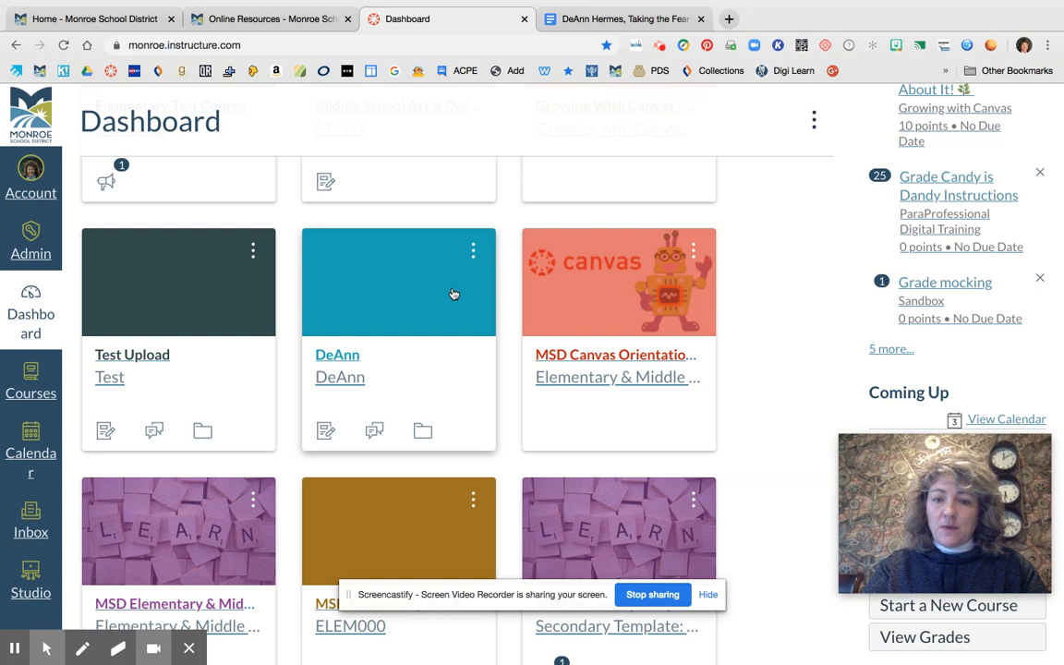
scroll(439, 302, "down", 1)
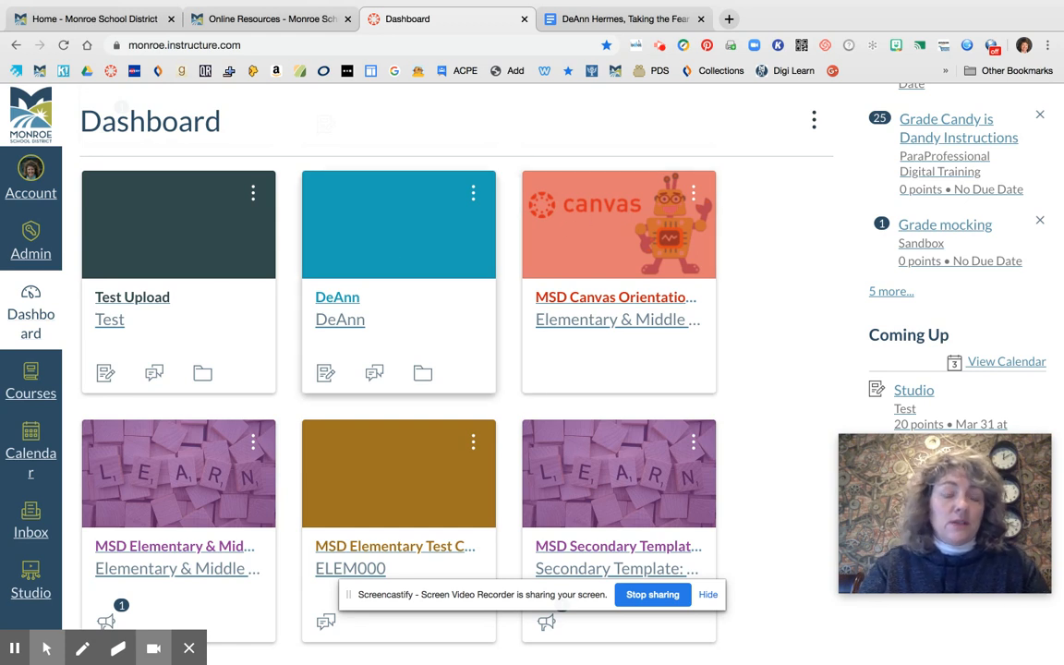
scroll(434, 244, "up", 1)
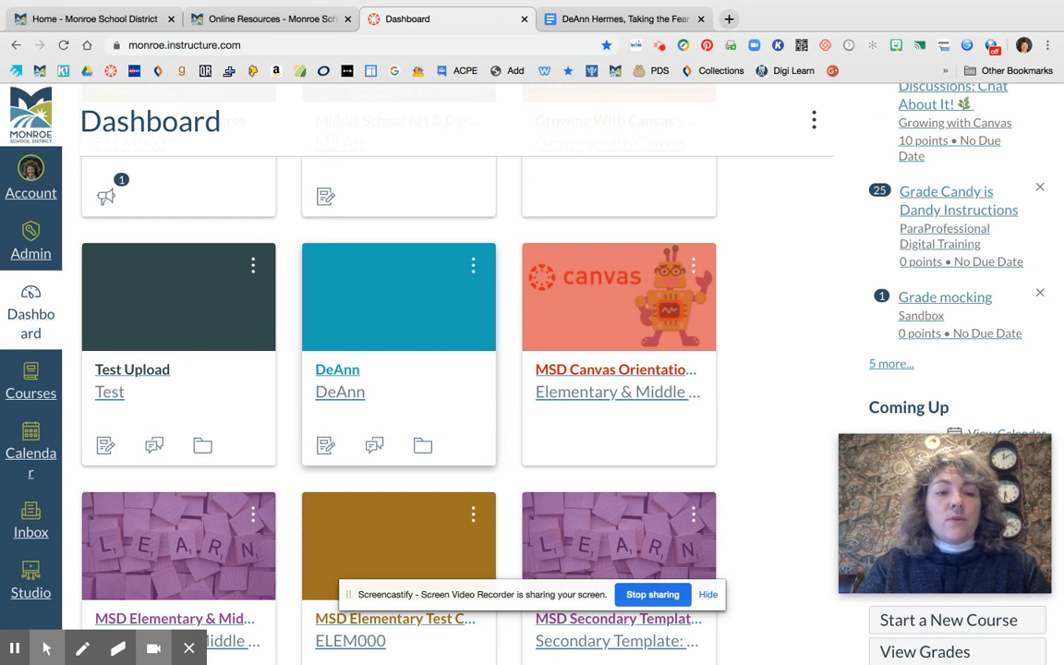
Open the teacher's blue course from the dashboard and look over its Modules home page
left_click(403, 323)
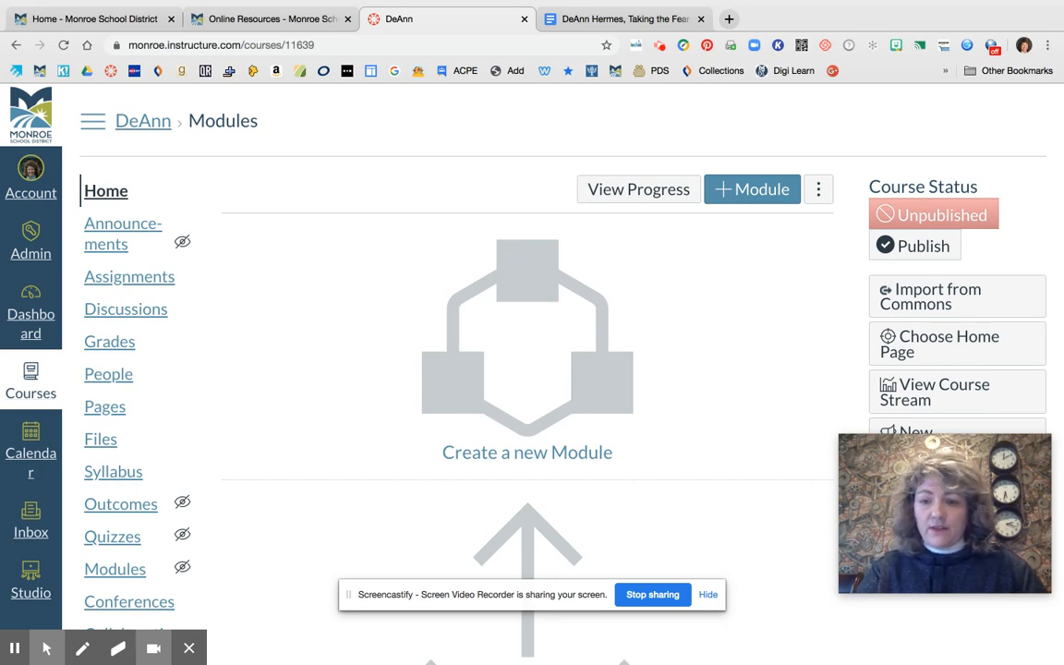
scroll(526, 370, "down", 4)
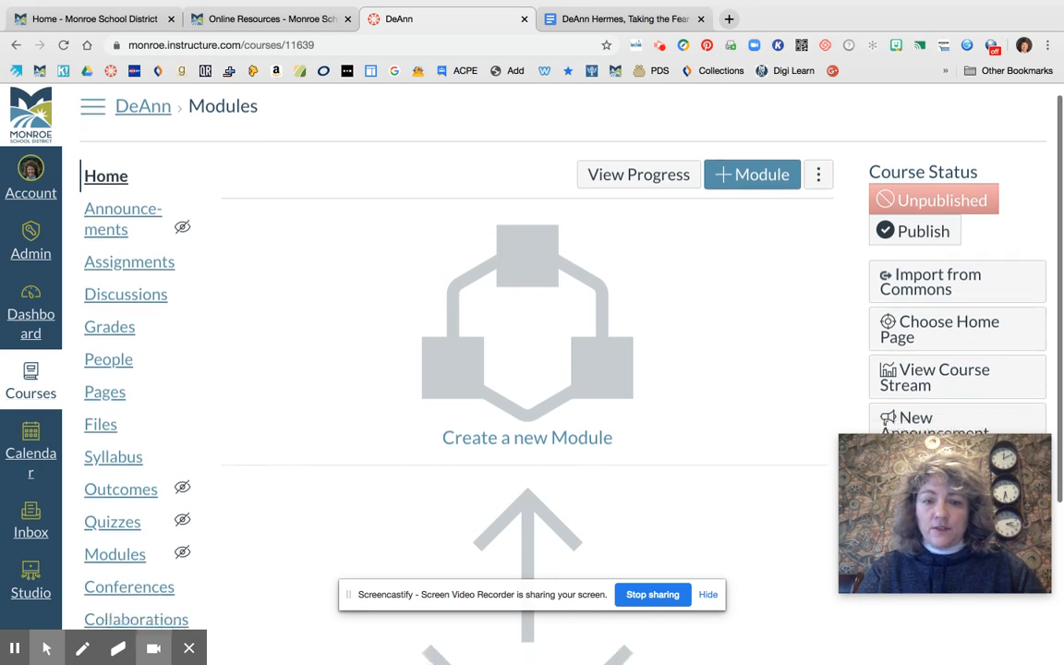
scroll(526, 370, "up", 4)
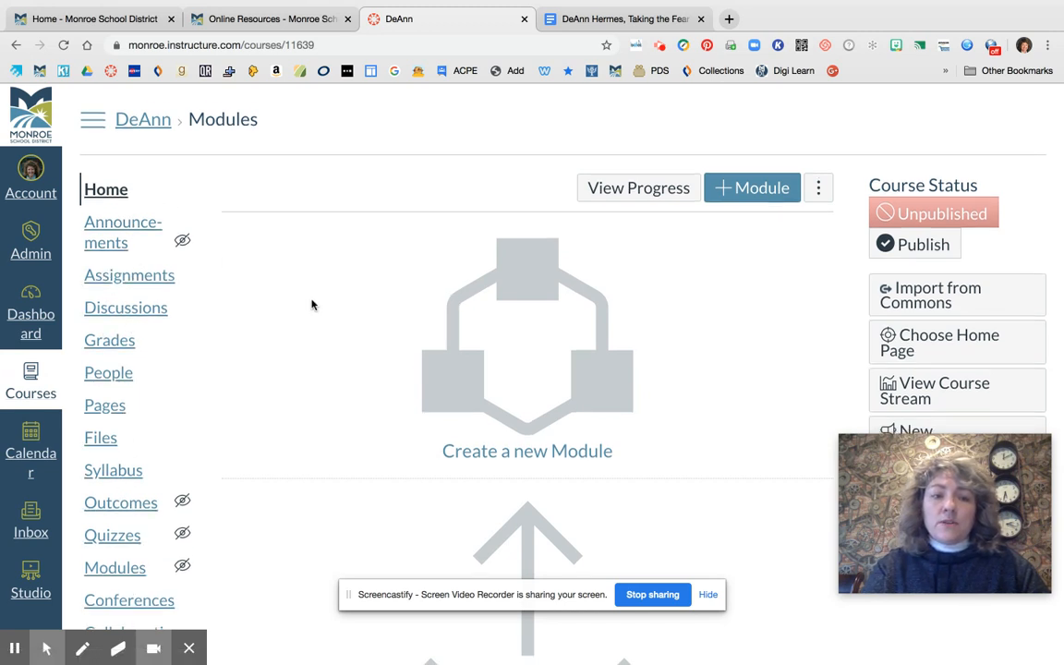
scroll(311, 304, "down", 5)
scroll(311, 303, "down", 2)
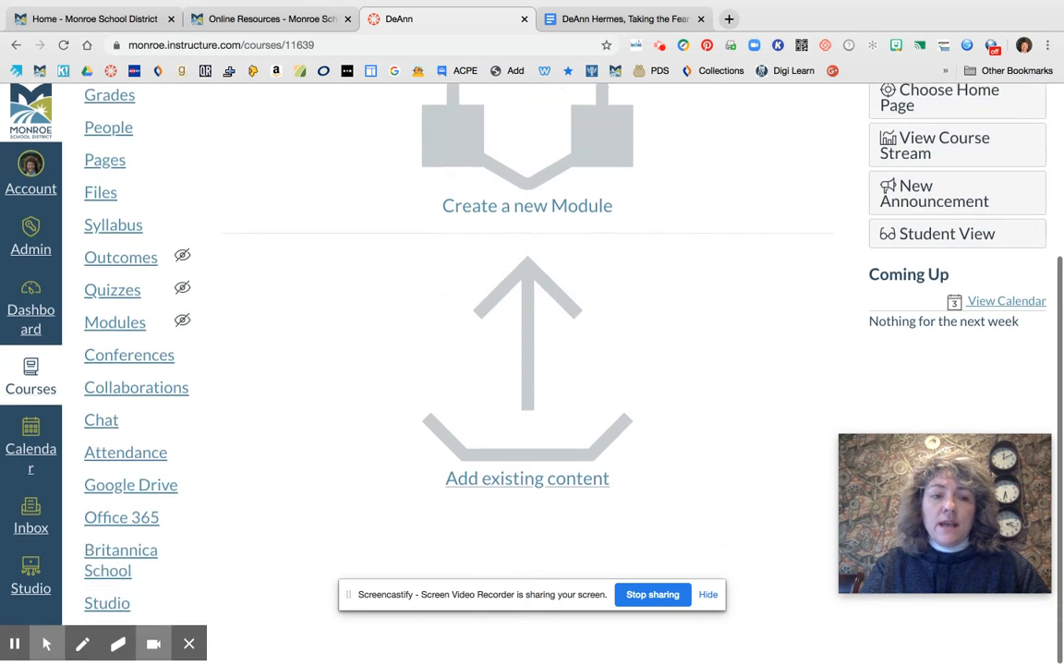
scroll(311, 304, "up", 1)
scroll(478, 336, "up", 5)
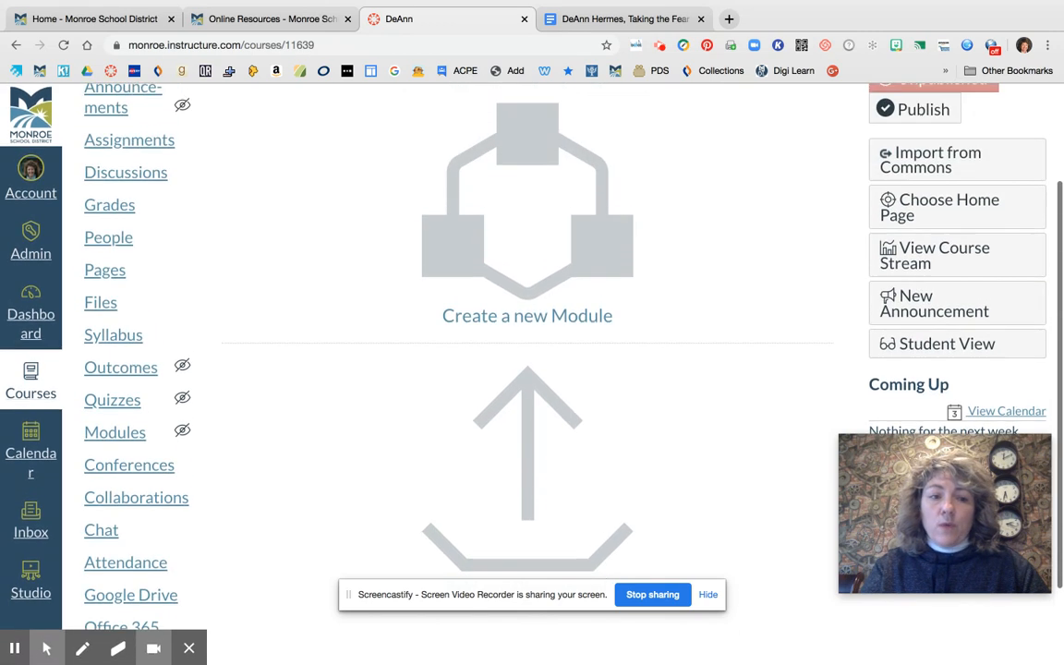
scroll(267, 302, "up", 2)
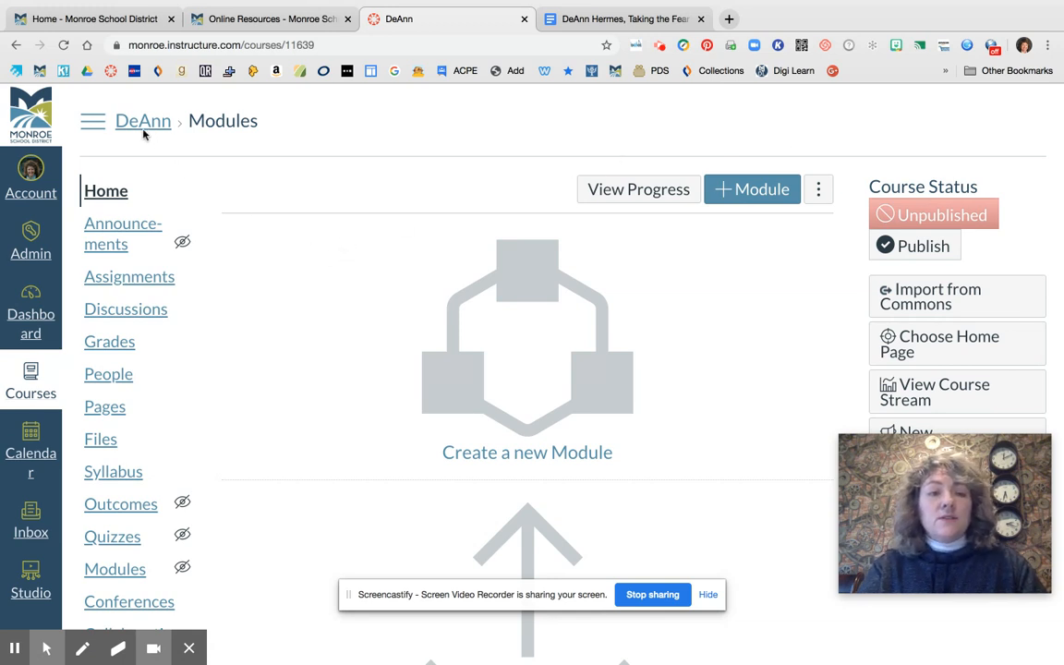
Hide and restore the course navigation menu and look through its links, including the hidden Outcomes, Quizzes and Modules
left_click(98, 127)
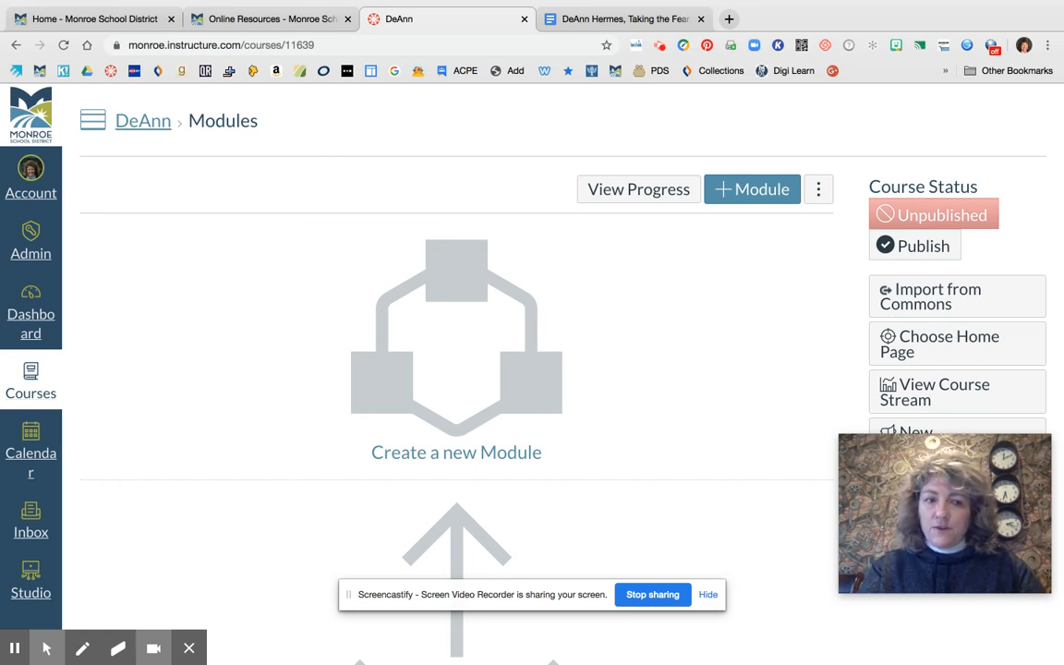
left_click(91, 117)
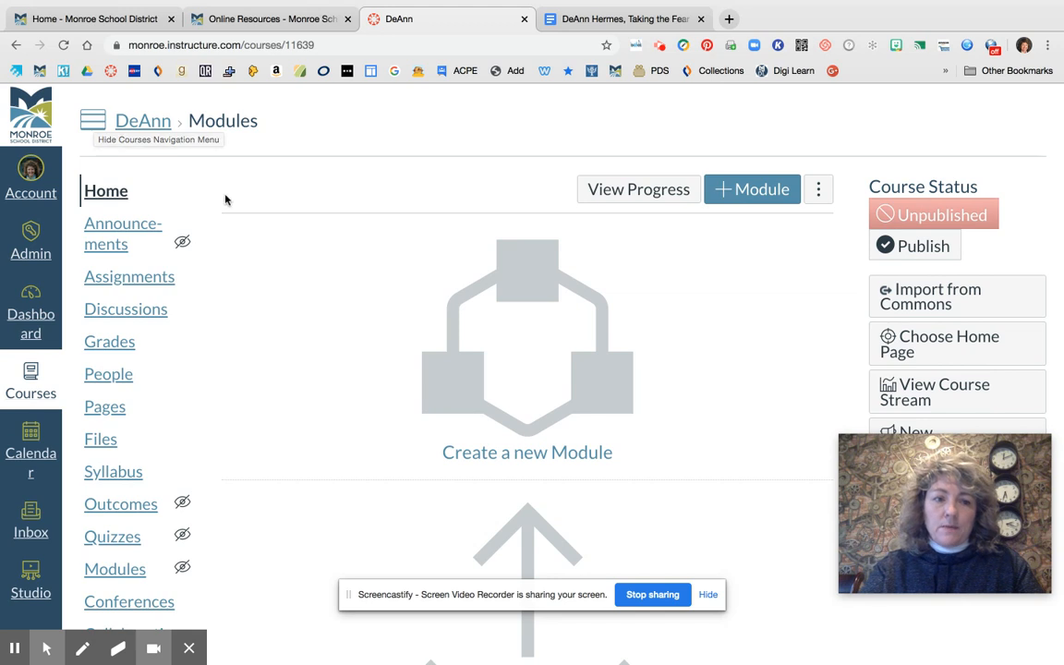
scroll(303, 249, "down", 1)
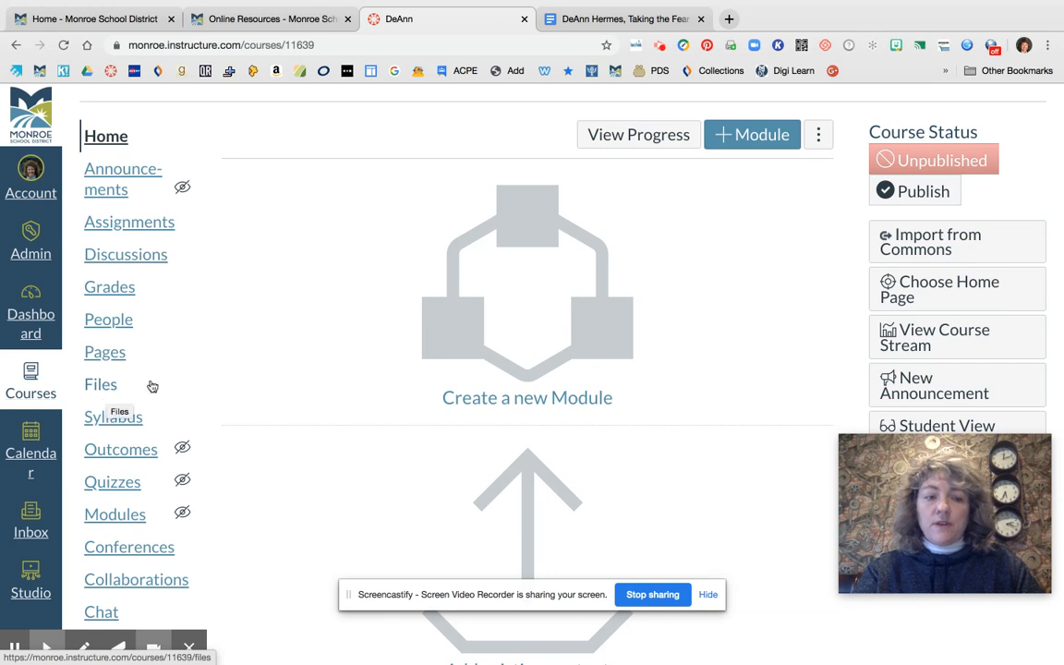
scroll(152, 386, "down", 2)
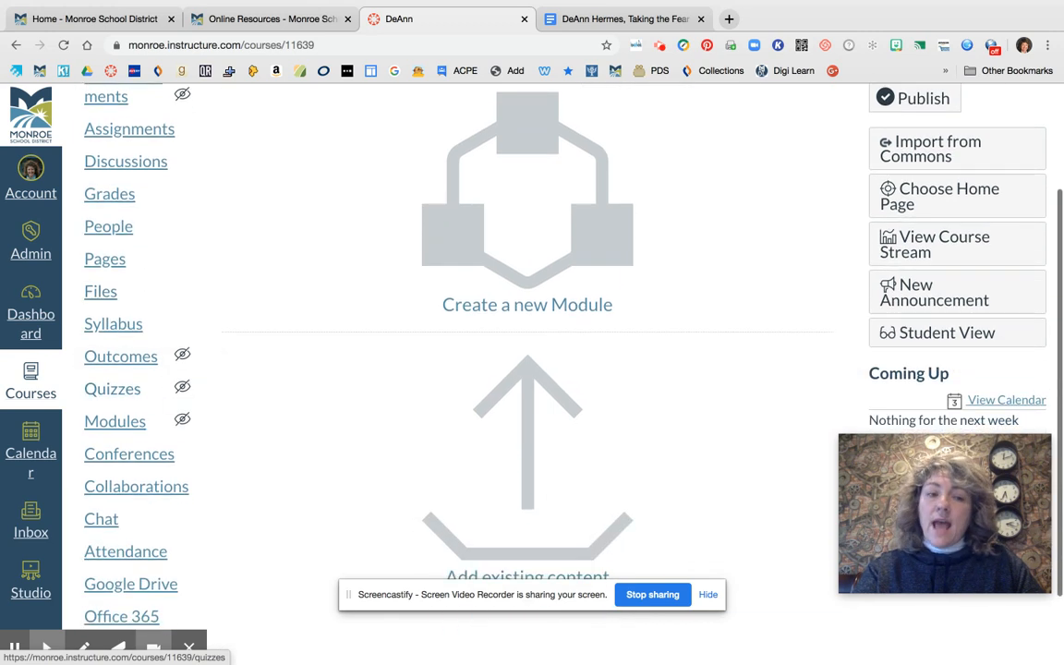
scroll(153, 386, "down", 1)
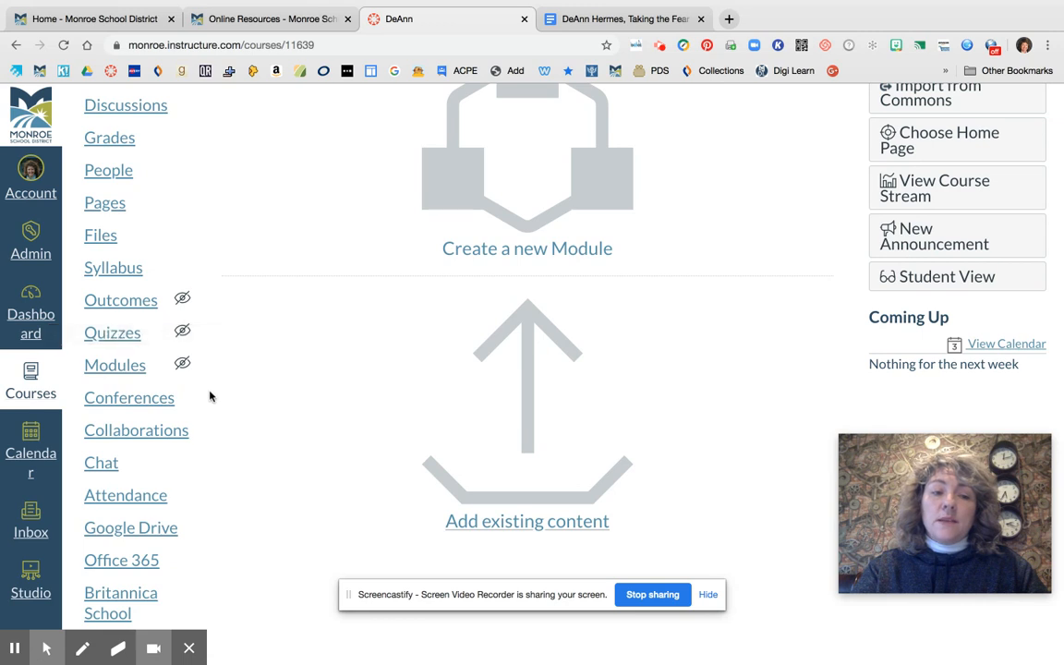
scroll(209, 396, "down", 1)
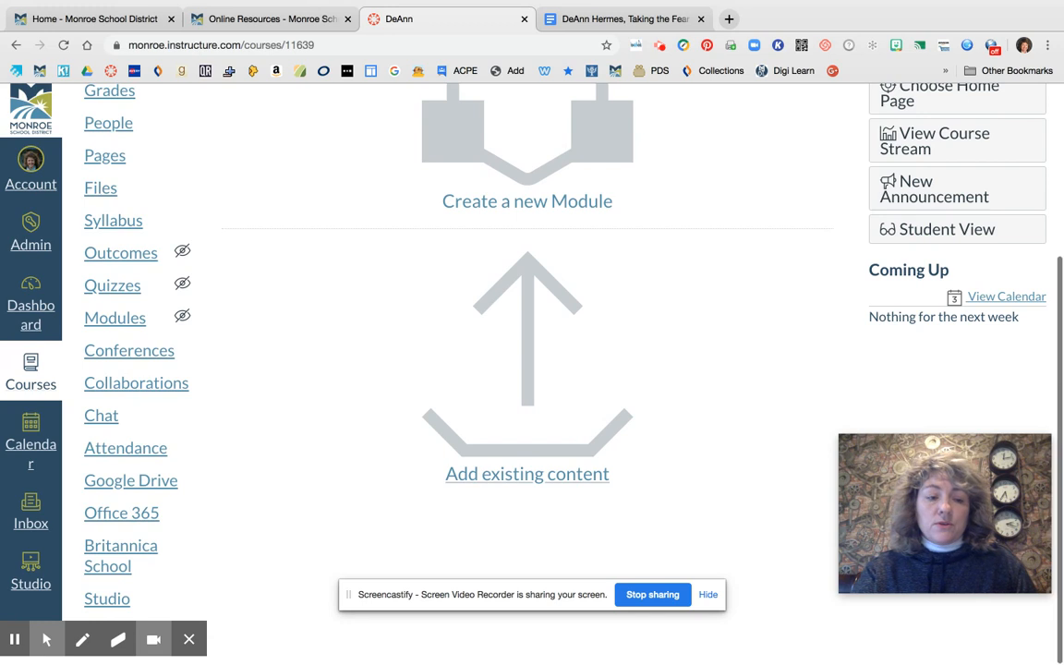
Close the screen recorder's drawing toolbar that covers the end of the course navigation menu
scroll(221, 558, "up", 1)
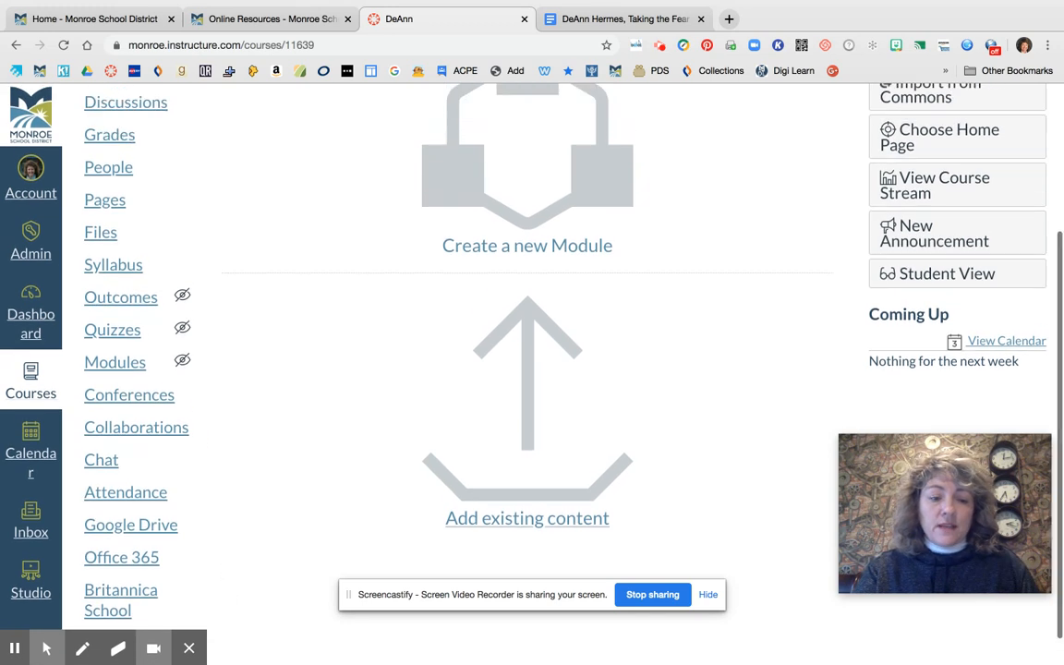
scroll(221, 558, "down", 1)
scroll(527, 369, "up", 1)
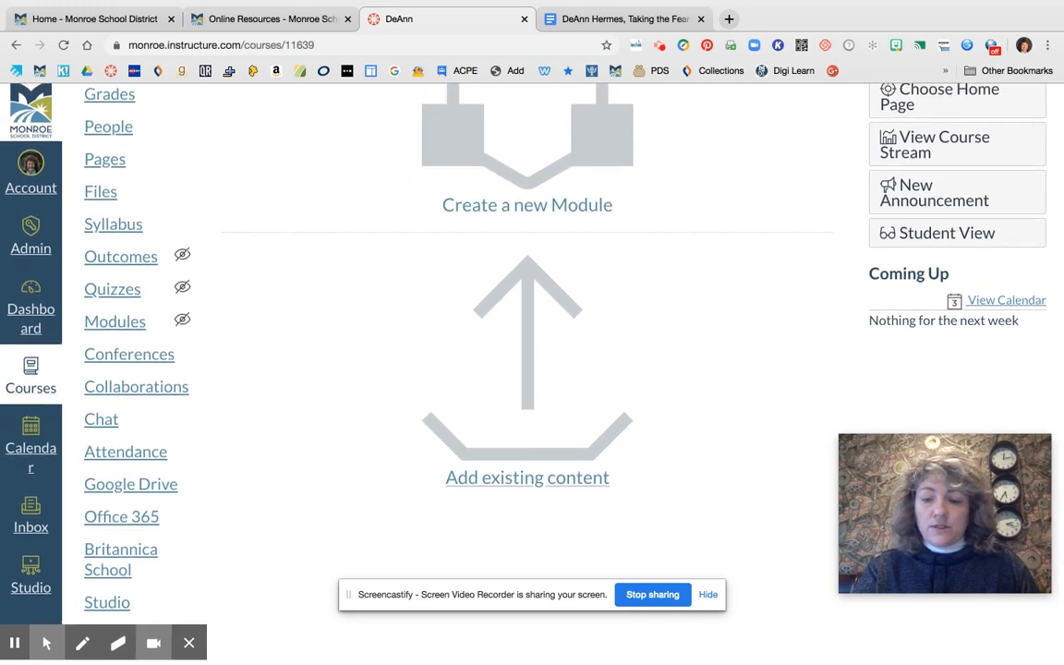
left_click(188, 654)
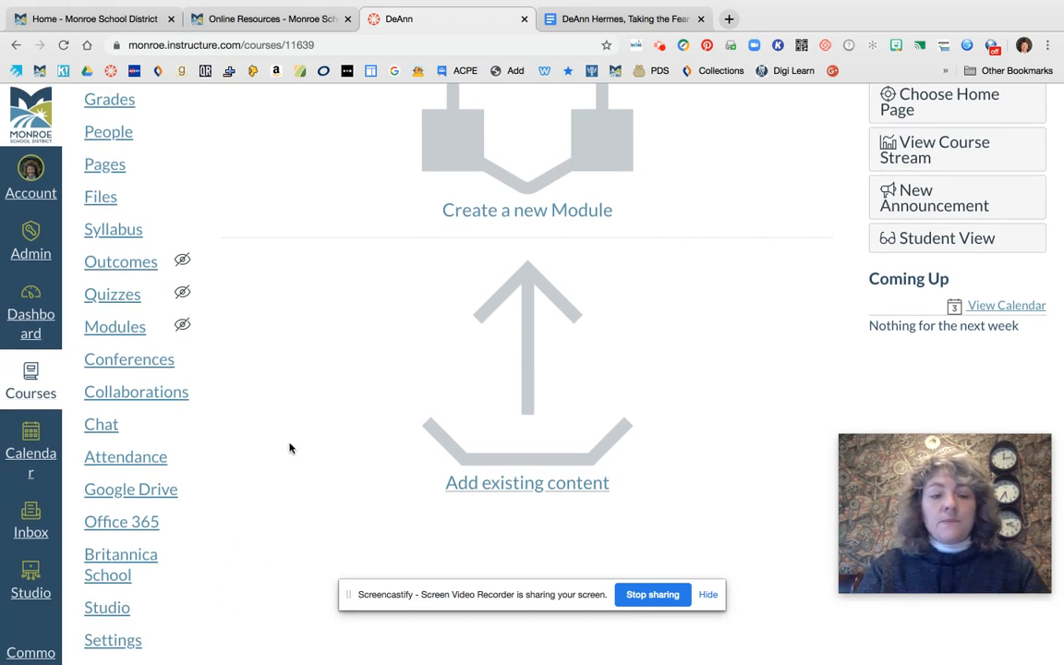
Review the full list of course navigation links from Home to Settings
scroll(271, 333, "up", 4)
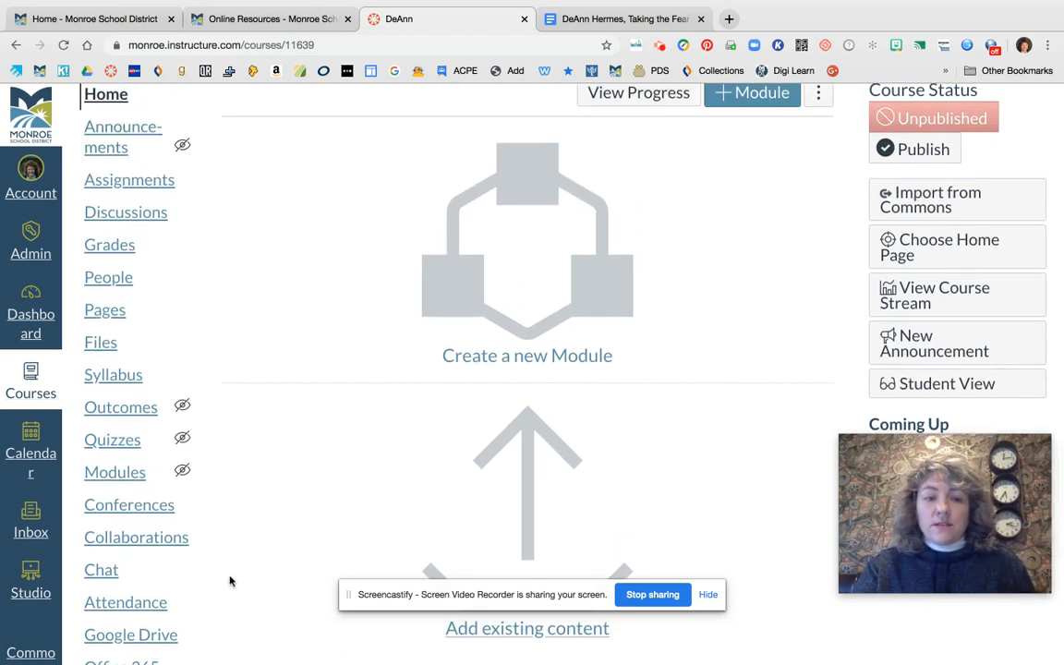
scroll(231, 578, "down", 1)
scroll(231, 578, "up", 2)
scroll(193, 528, "up", 1)
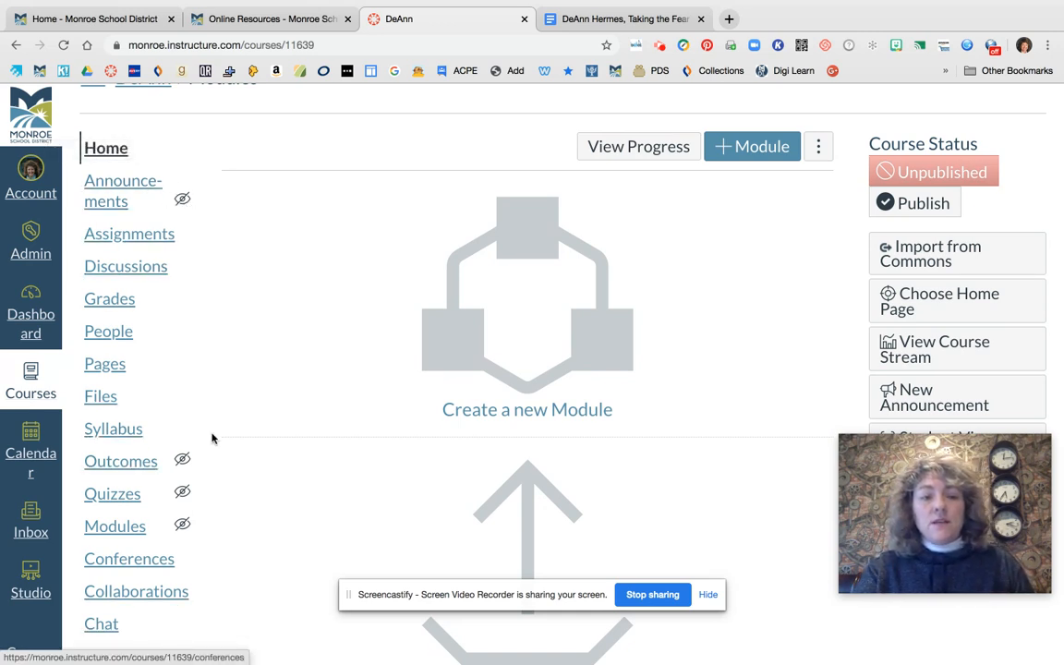
scroll(245, 342, "down", 2)
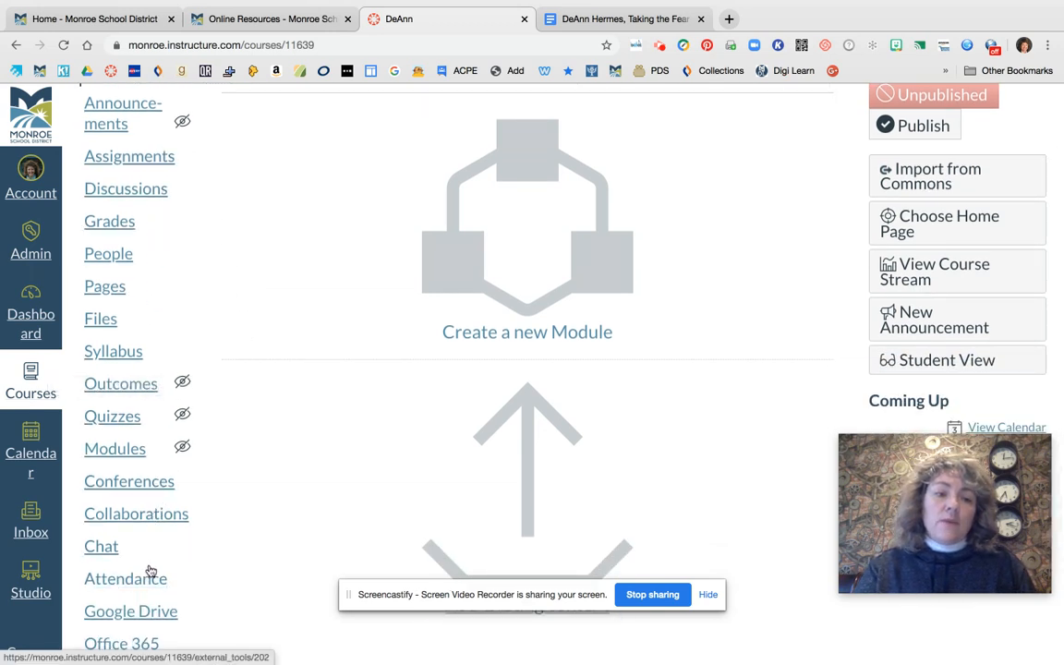
scroll(129, 351, "down", 3)
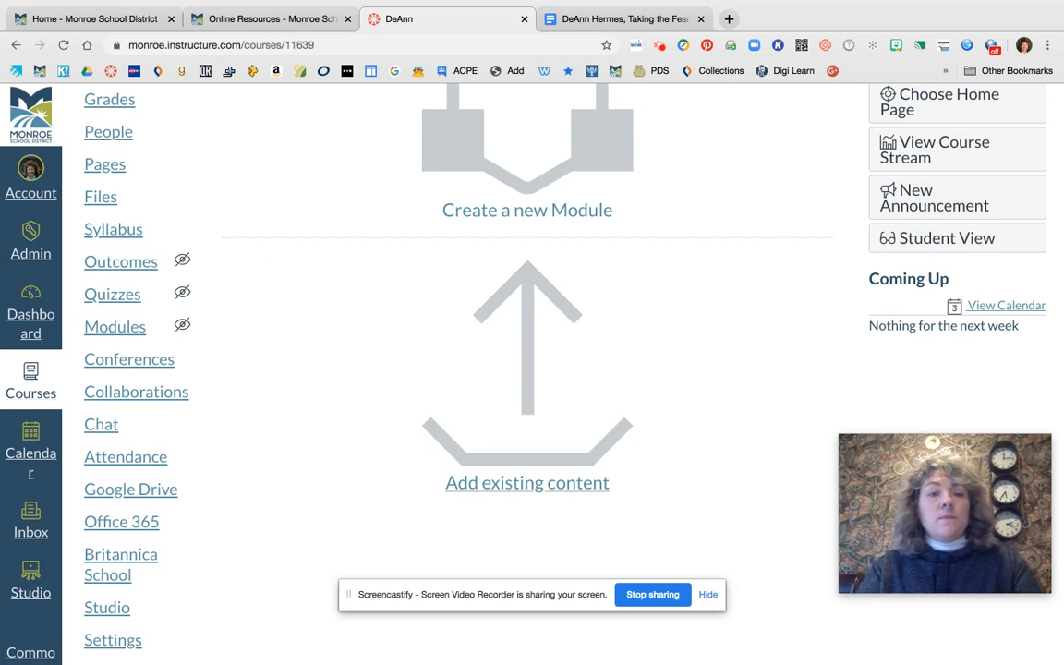
scroll(184, 268, "up", 3)
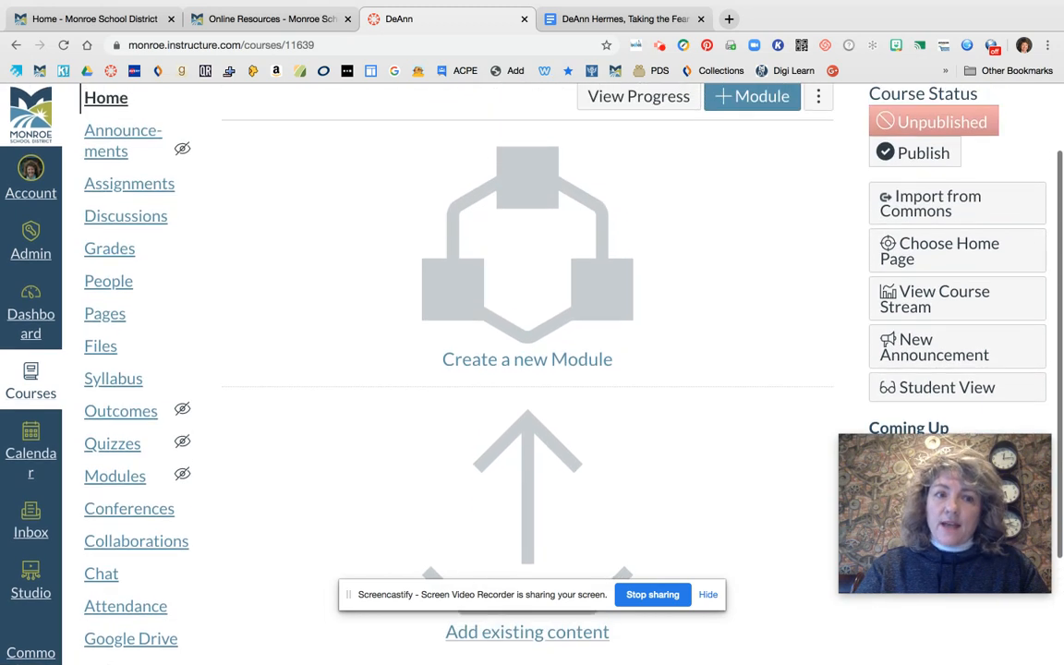
scroll(526, 370, "up", 2)
scroll(526, 370, "down", 1)
scroll(526, 369, "up", 1)
scroll(527, 370, "down", 4)
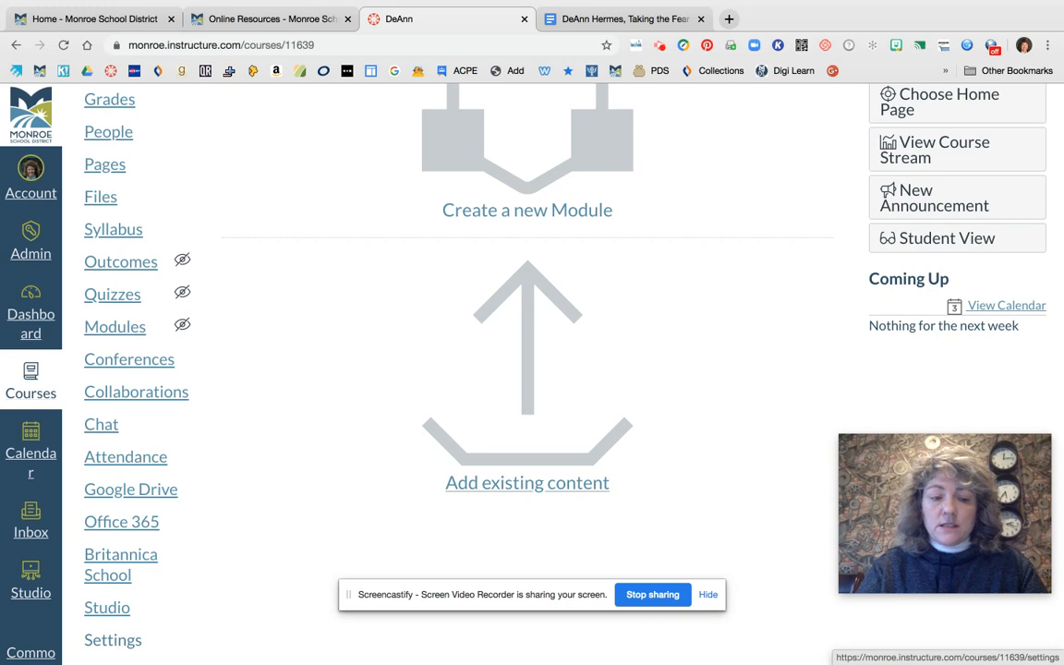
Open the course's settings and look over the Course Details page
left_click(112, 636)
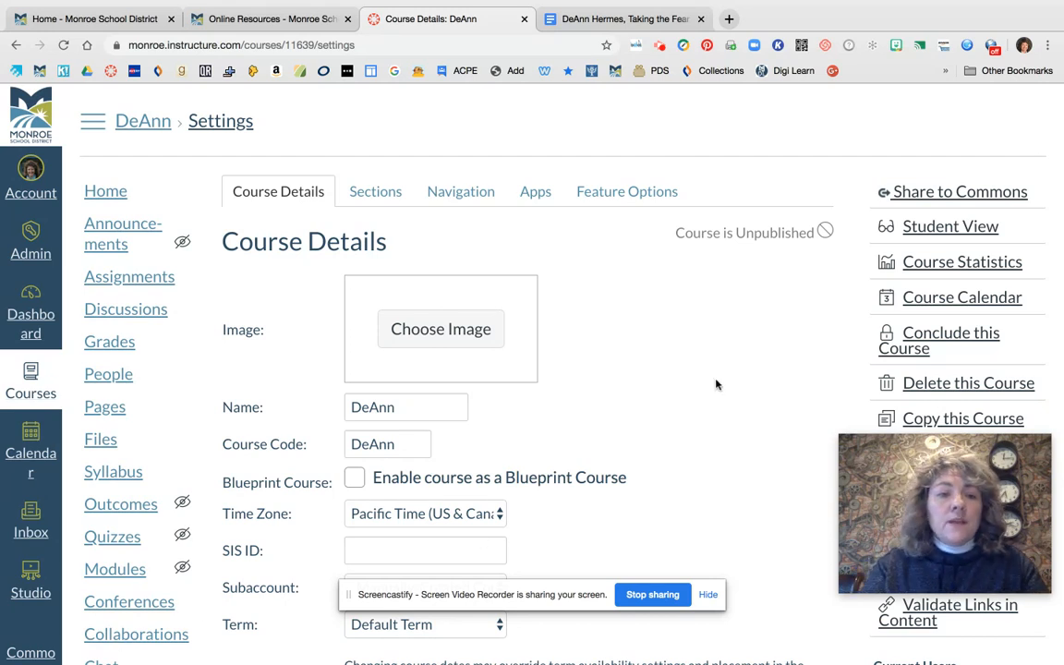
scroll(711, 388, "down", 2)
scroll(711, 388, "up", 2)
scroll(711, 388, "down", 1)
scroll(705, 397, "down", 7)
scroll(591, 370, "up", 8)
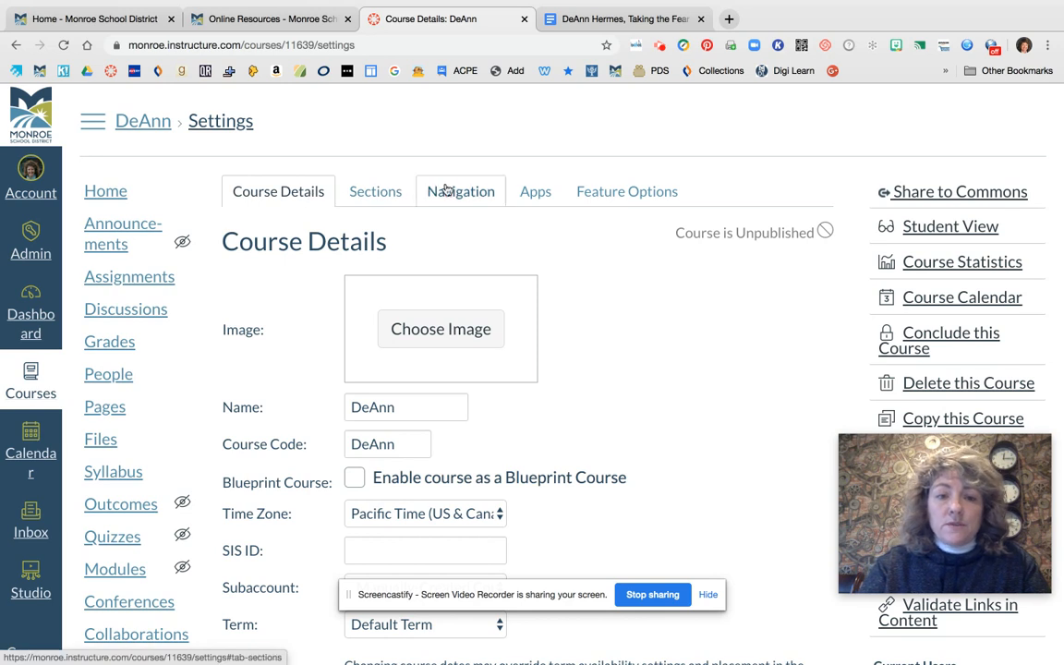
Examine the Course Details fields, from image, name and term to visibility, format and description, leaving them as they are
scroll(611, 356, "down", 2)
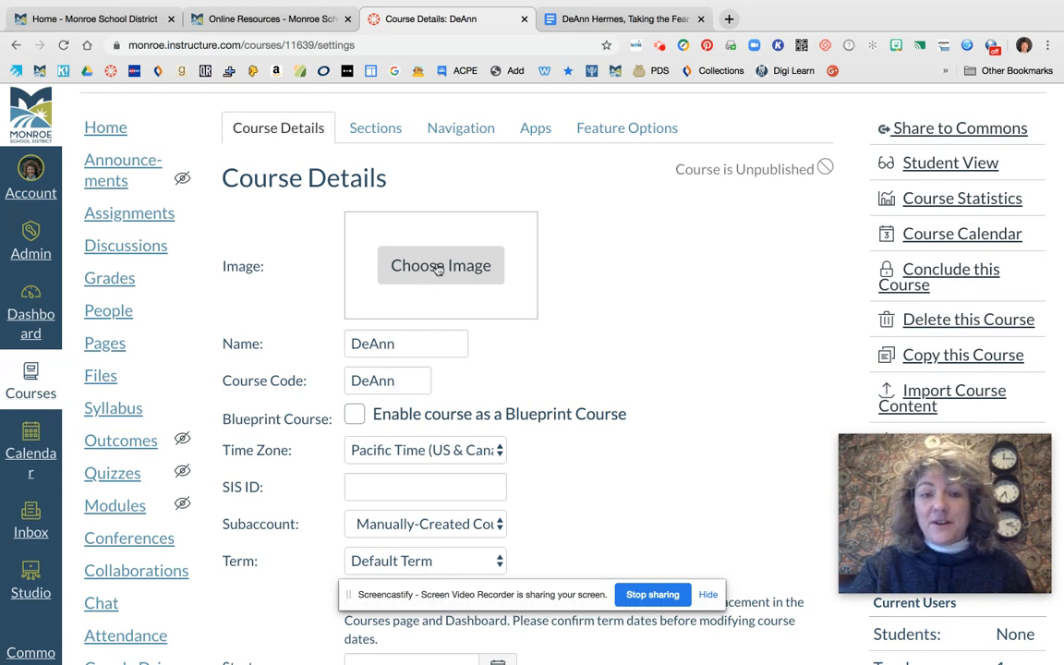
scroll(641, 308, "down", 3)
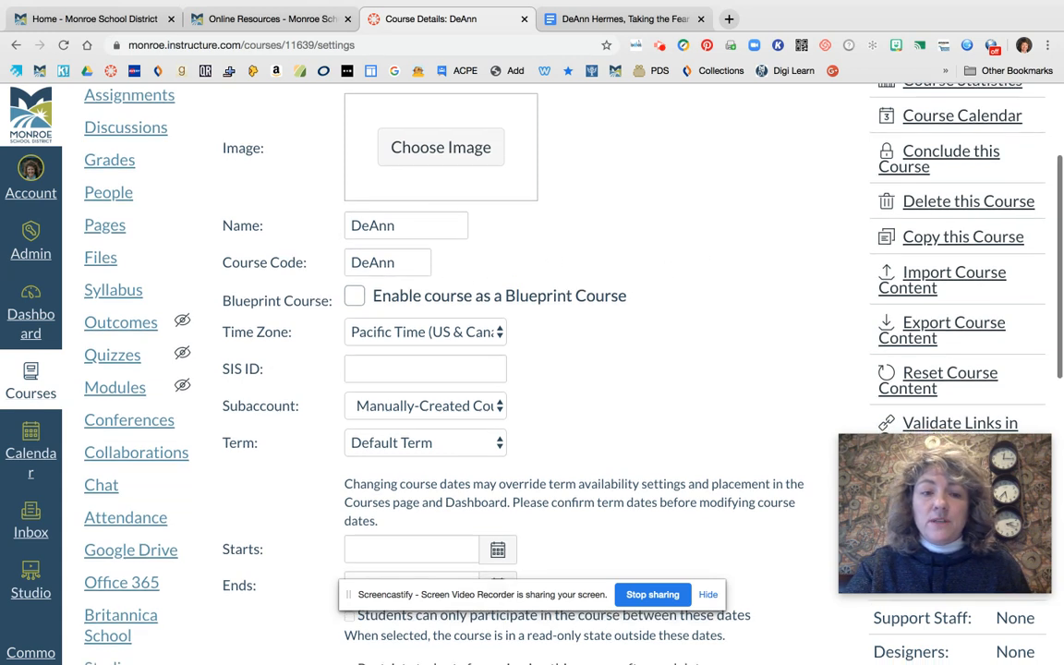
scroll(713, 328, "down", 2)
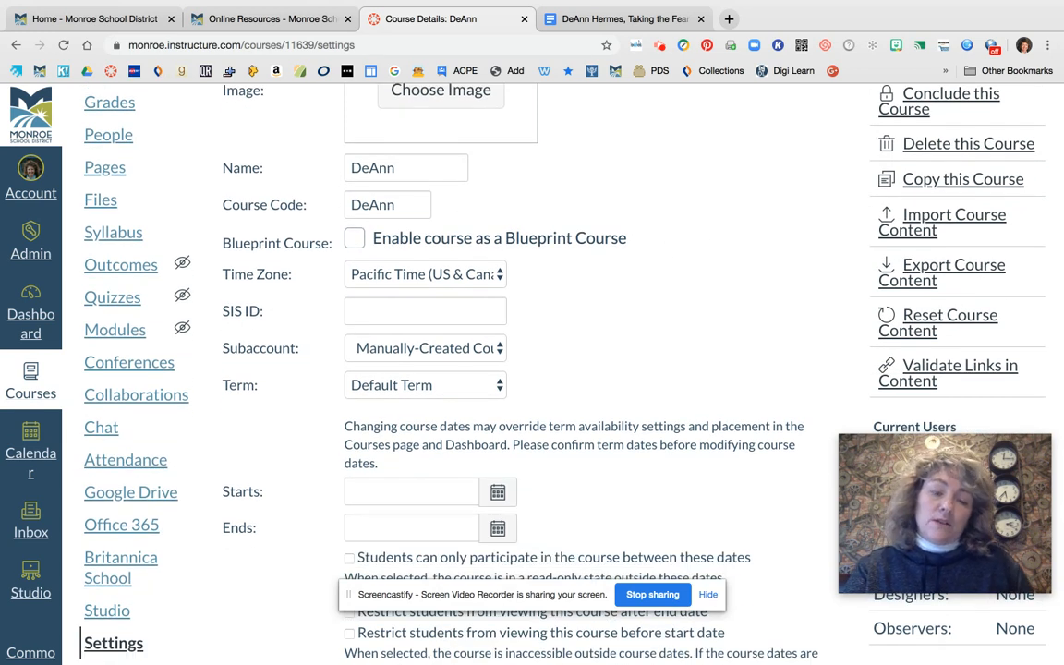
scroll(532, 370, "down", 10)
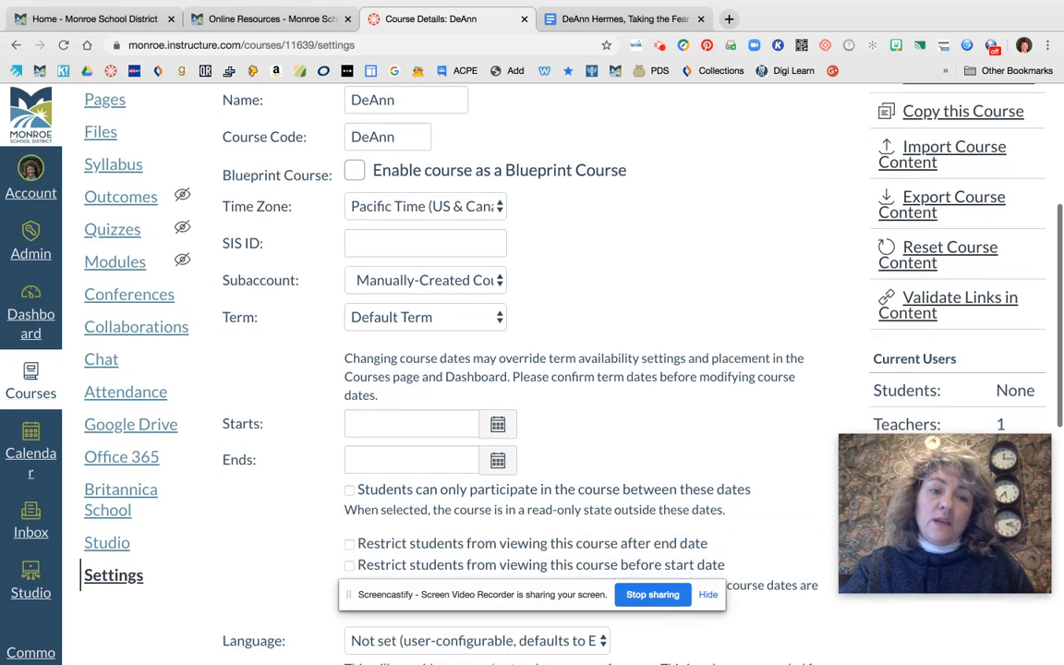
scroll(514, 336, "down", 3)
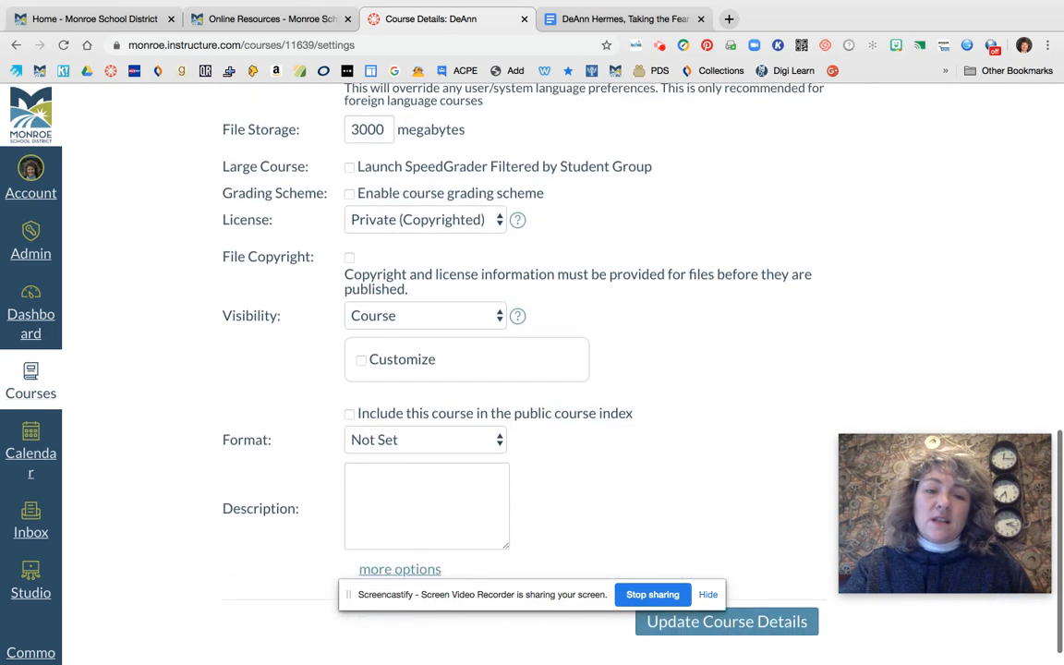
scroll(514, 336, "up", 3)
scroll(713, 330, "up", 10)
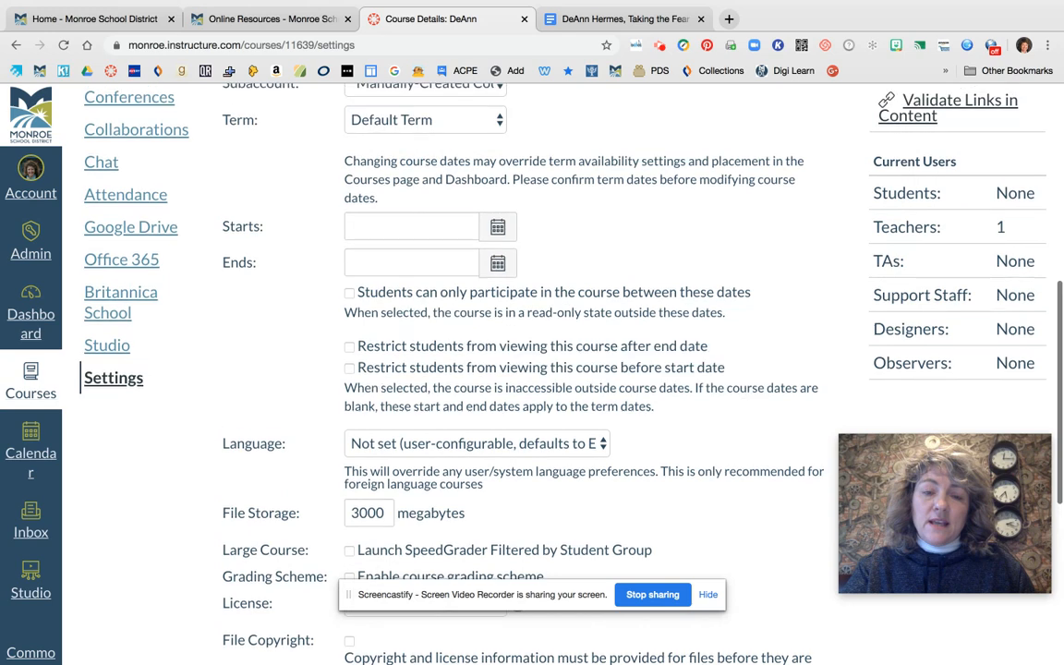
scroll(713, 330, "up", 3)
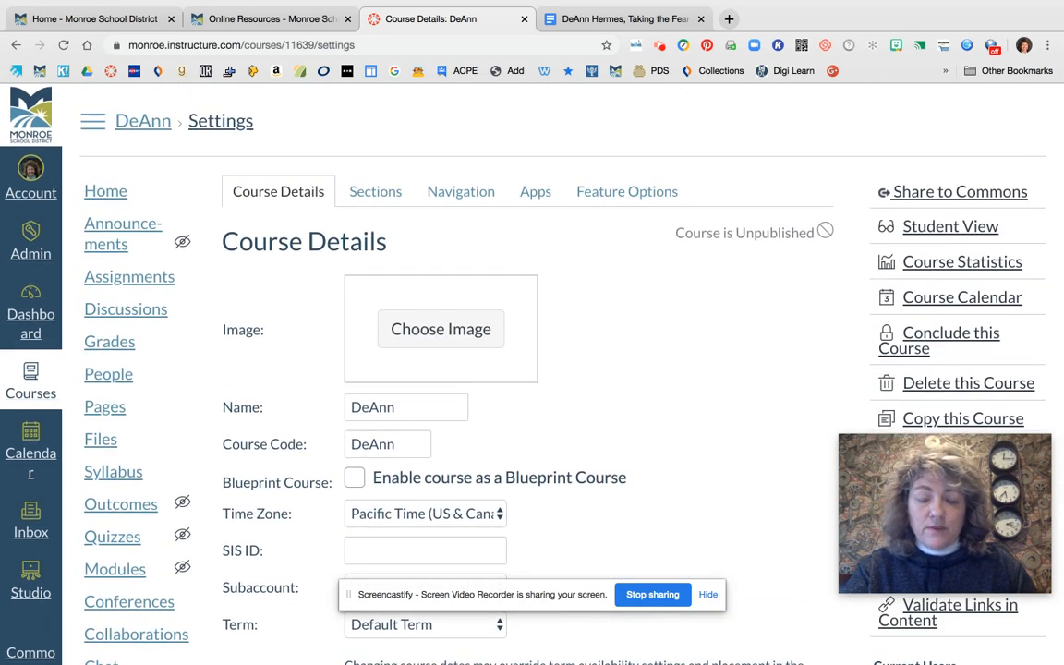
scroll(648, 338, "down", 3)
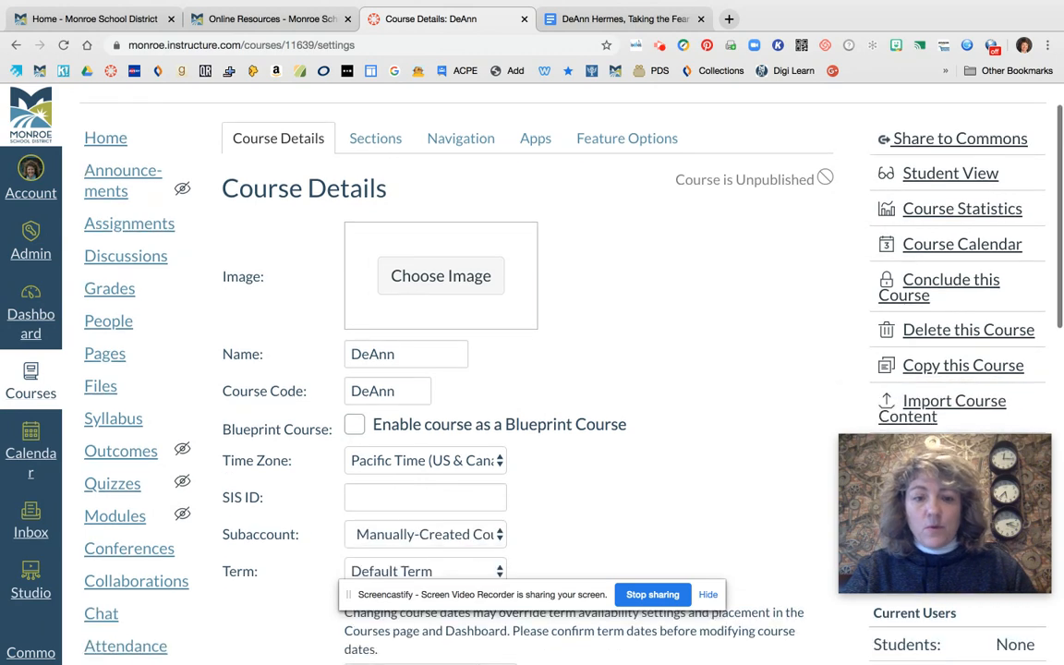
scroll(208, 197, "up", 3)
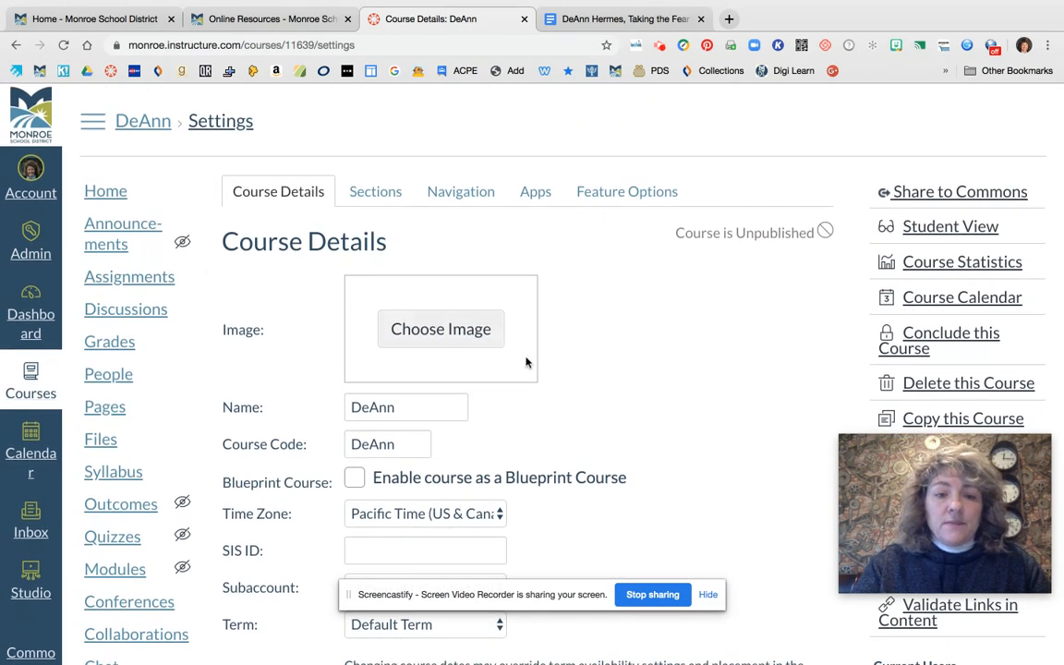
Set the course image to an Unsplash photo of a laptop beside a succulent, found by searching for computer
left_click(435, 330)
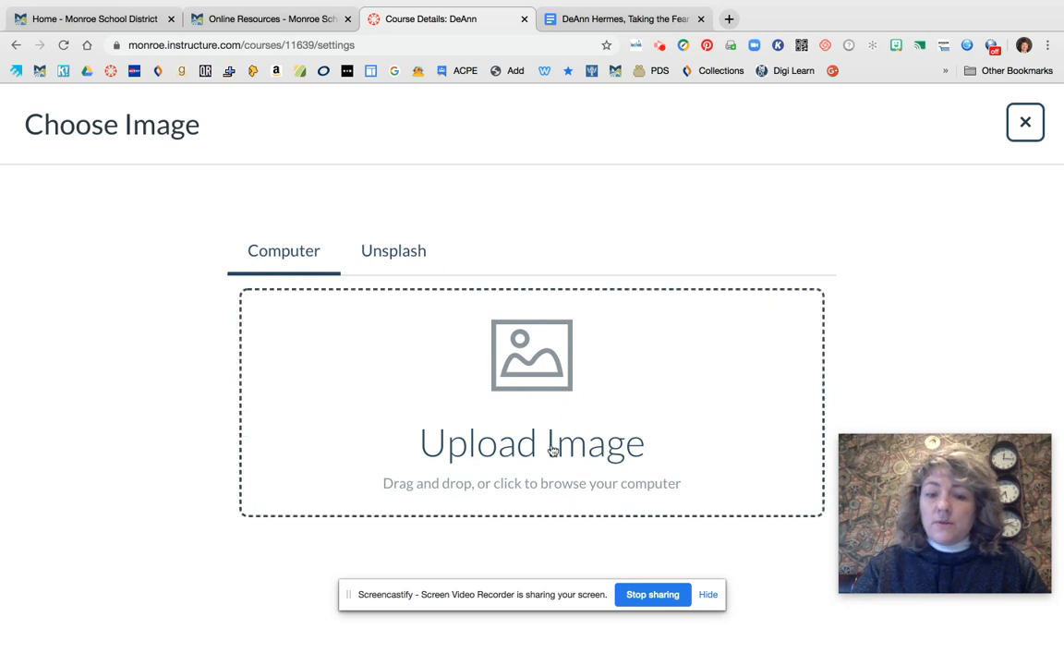
left_click(395, 252)
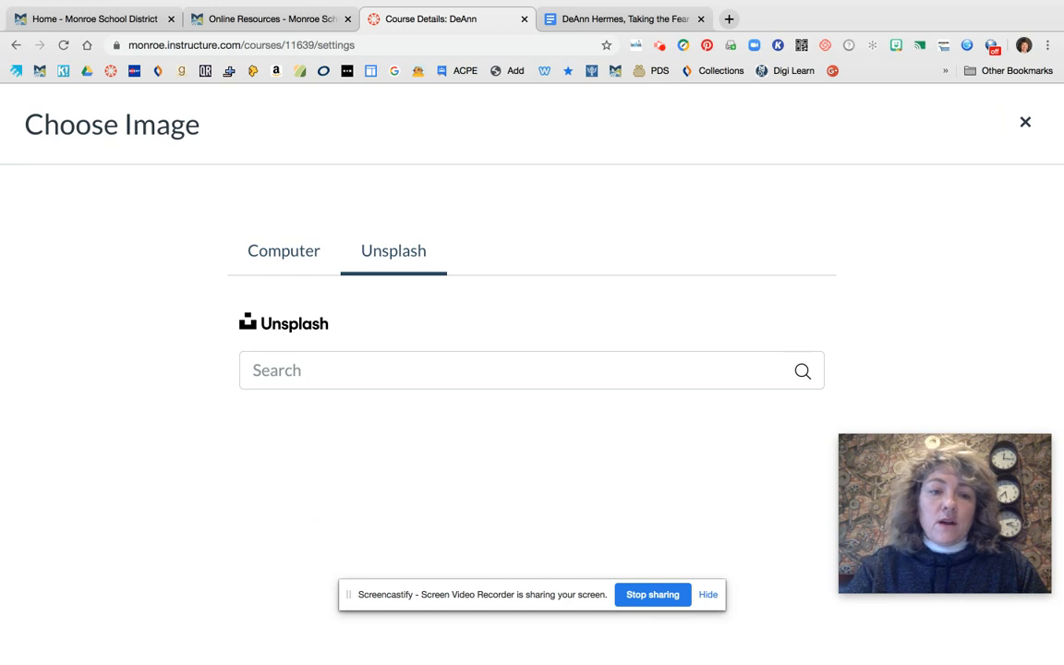
left_click(302, 372)
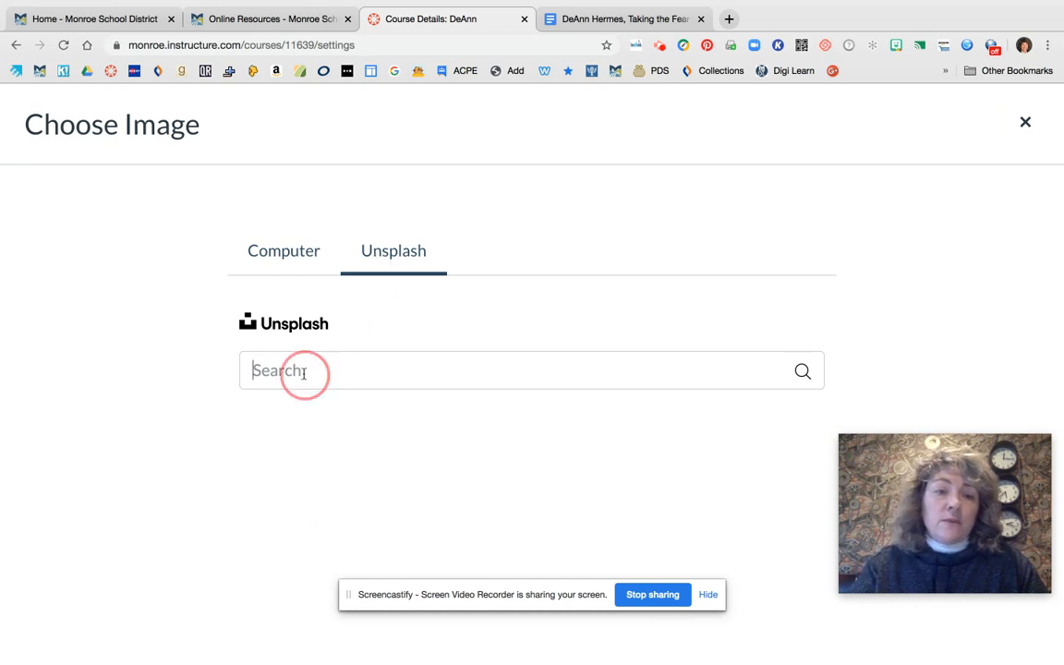
type("computer")
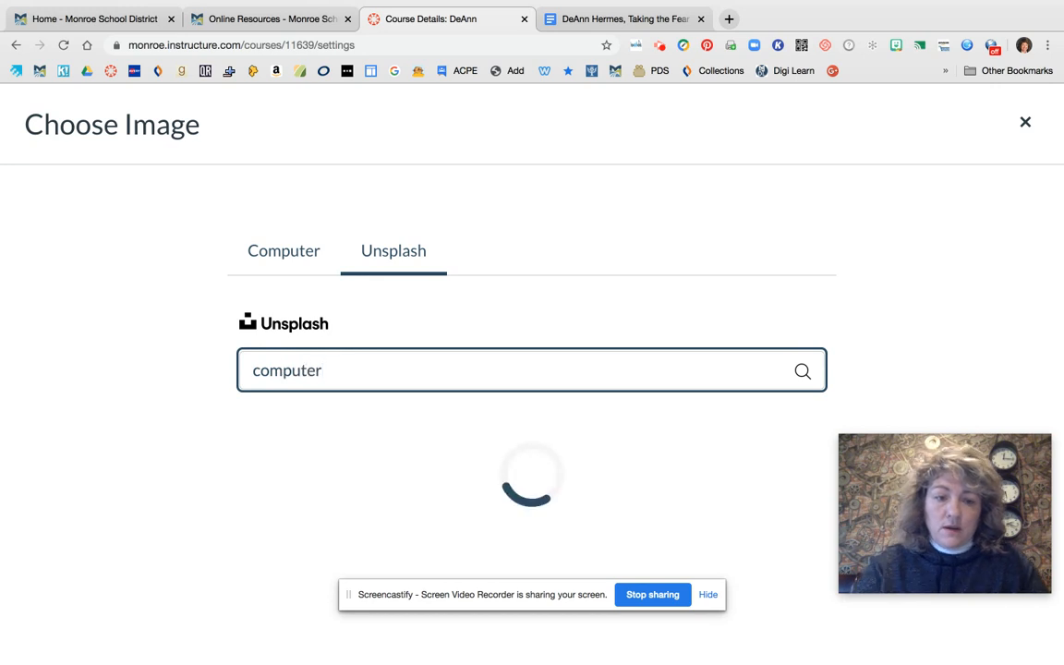
scroll(531, 457, "down", 5)
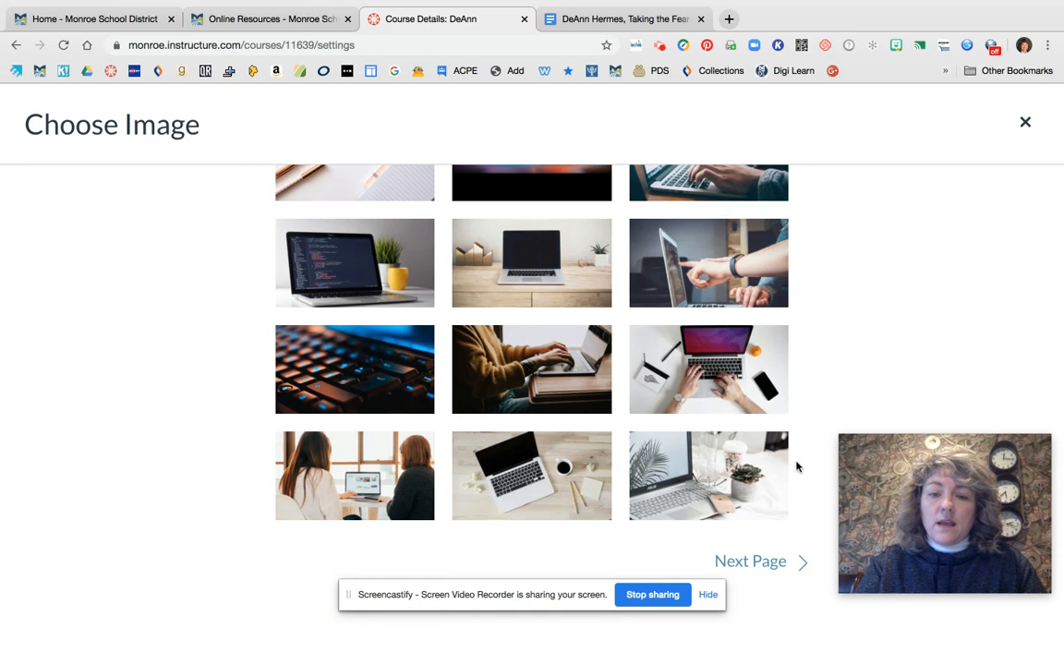
left_click(718, 475)
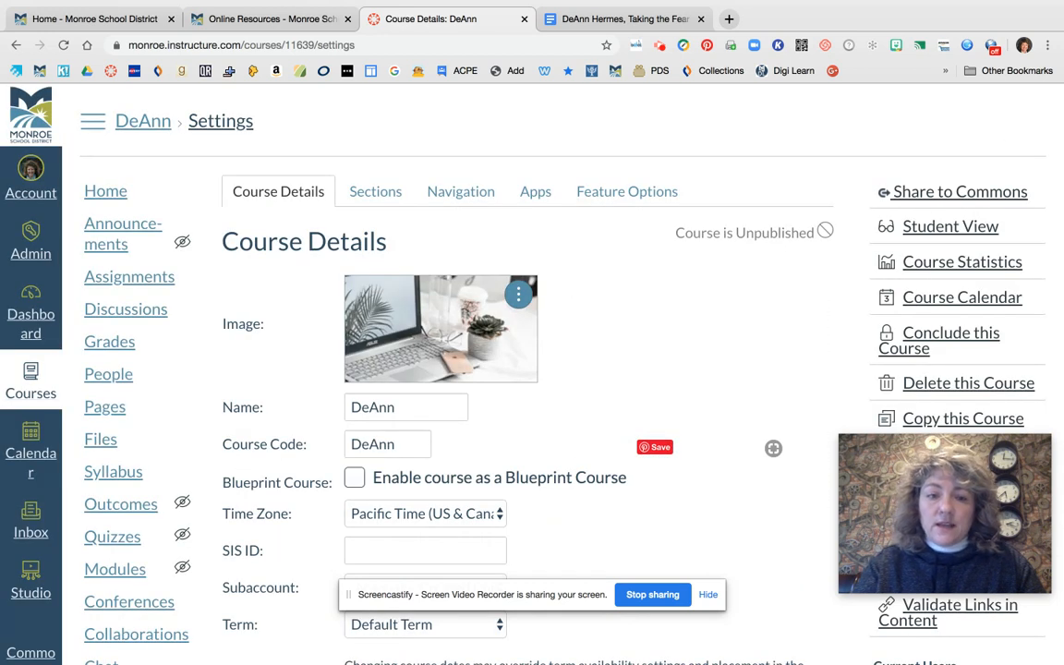
Check the options for replacing or removing the course image
scroll(725, 444, "down", 1)
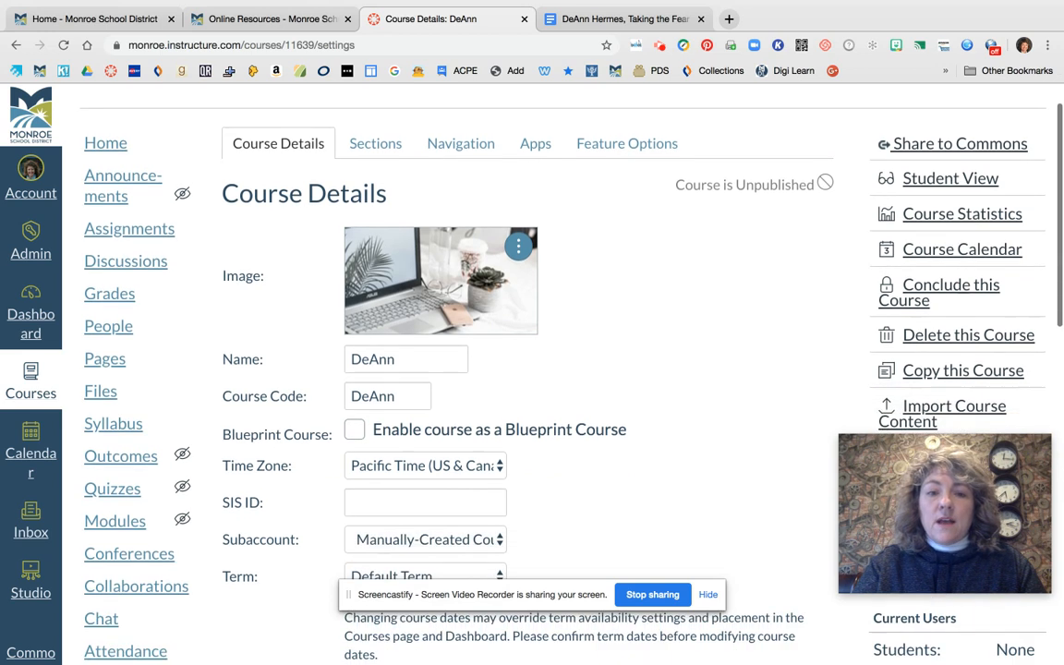
left_click(518, 247)
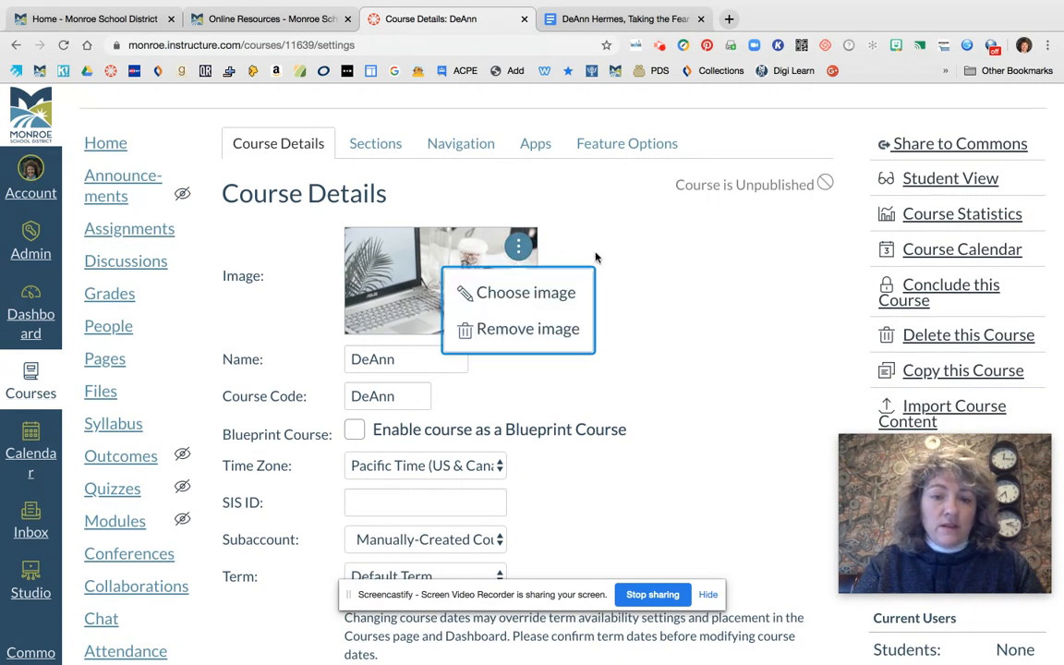
left_click(677, 254)
Save the updated course details
scroll(657, 355, "down", 1)
scroll(656, 354, "down", 10)
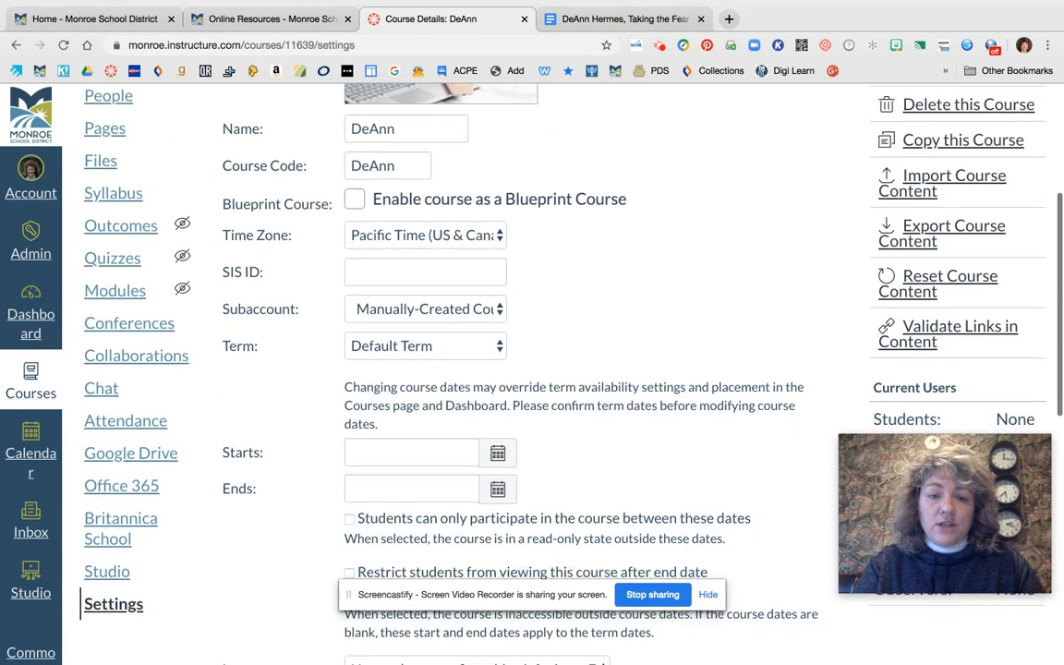
scroll(479, 370, "up", 1)
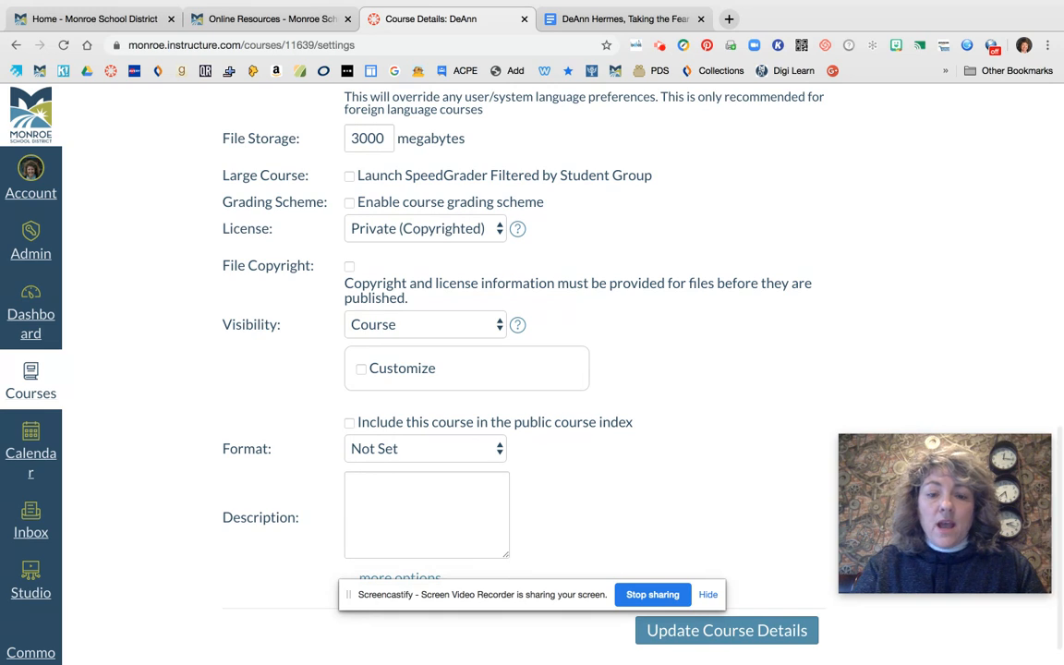
scroll(523, 369, "up", 1)
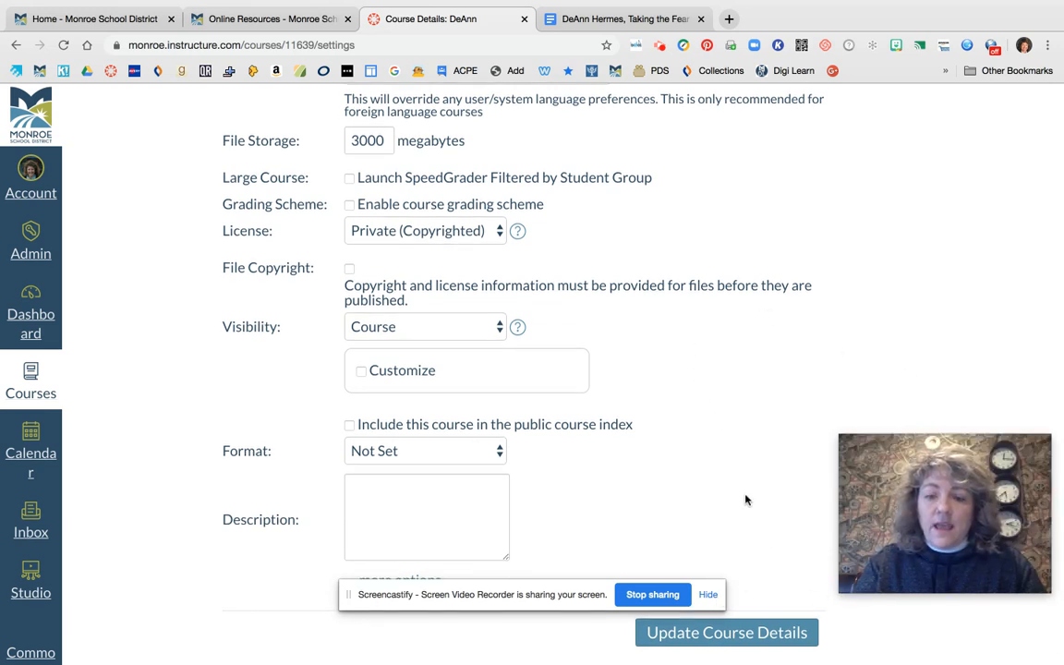
left_click(766, 635)
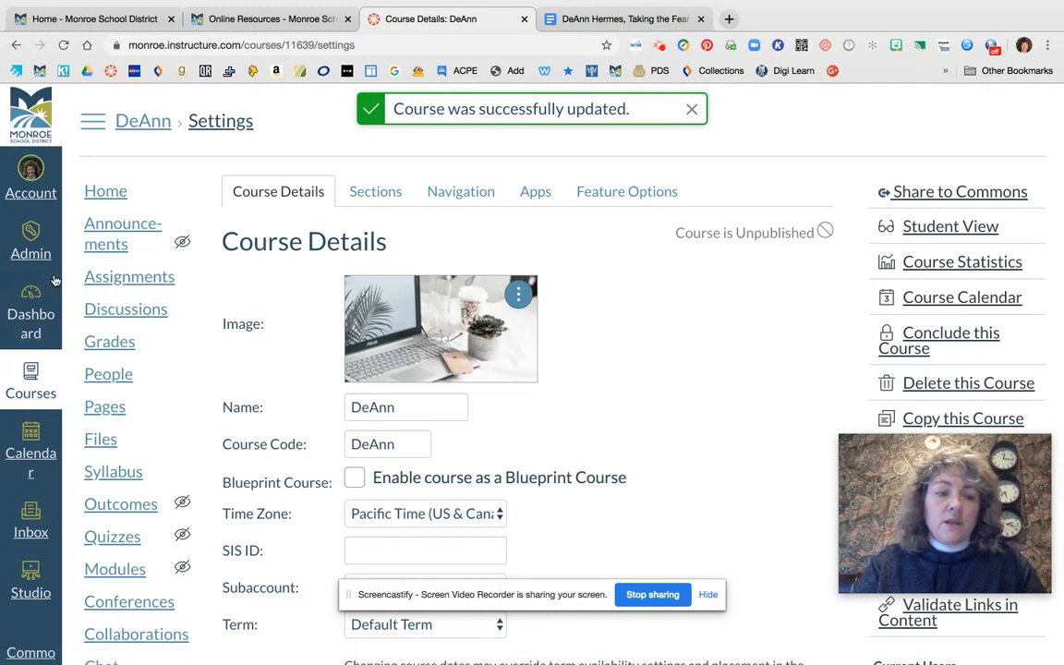
Return to the dashboard and change the sandbox course card's color to pink, #F06291
left_click(30, 314)
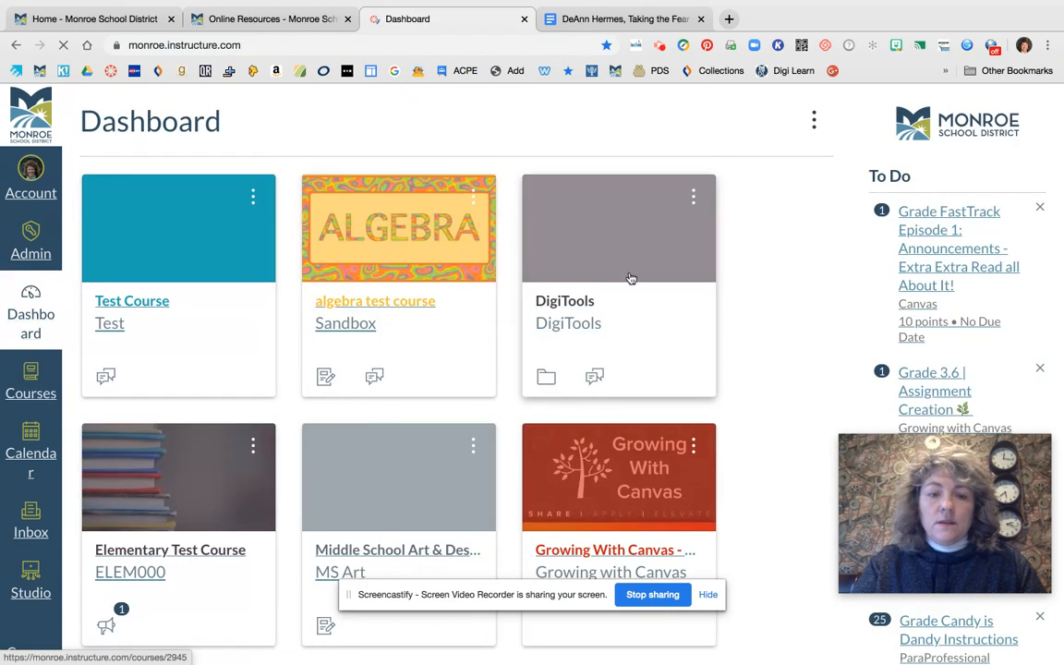
scroll(777, 290, "down", 5)
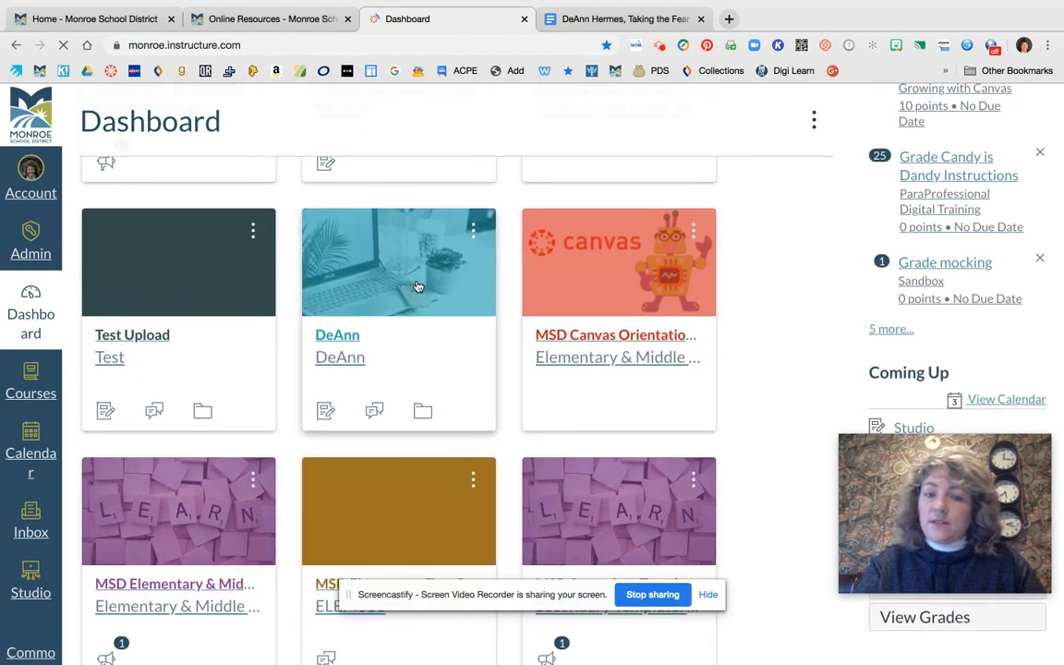
left_click(473, 228)
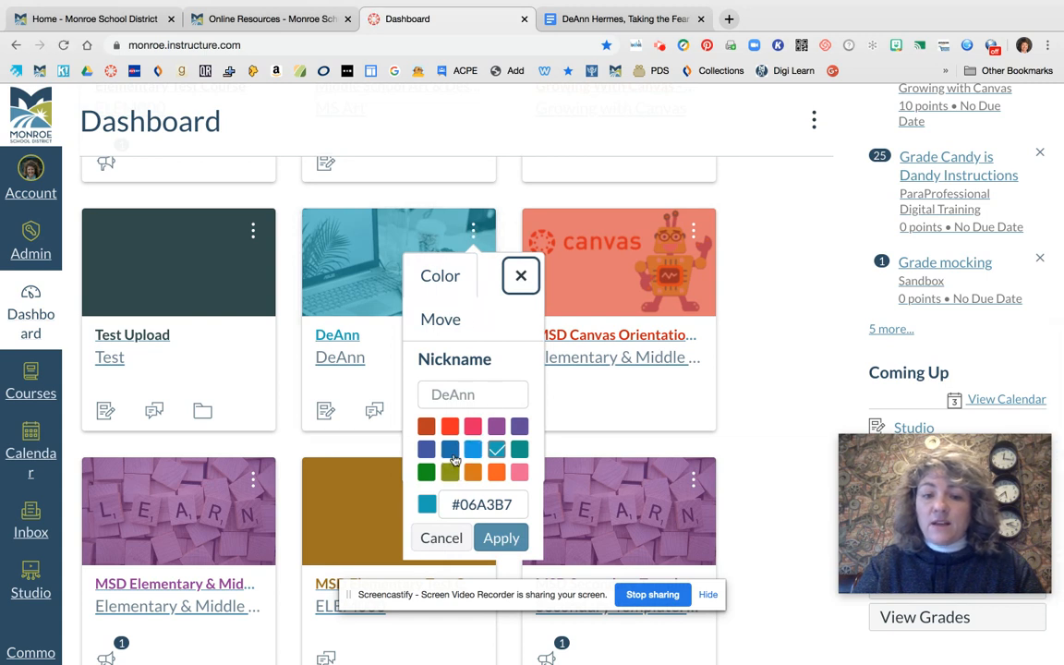
left_click(520, 472)
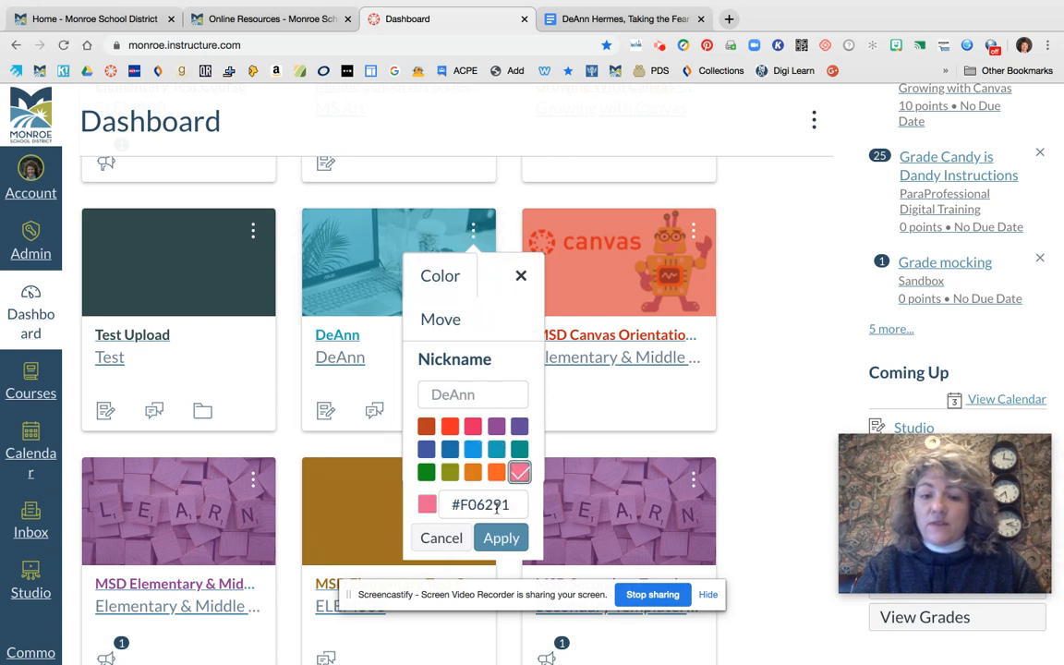
left_click(500, 537)
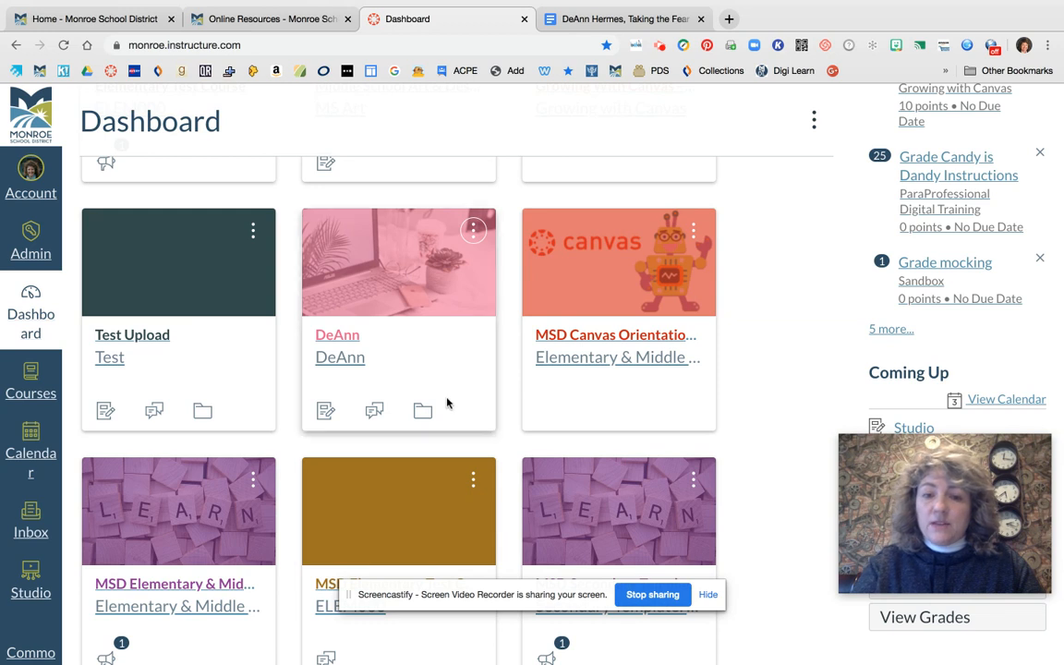
Open the sandbox course from its pink dashboard card and go to the course's settings
scroll(447, 399, "up", 1)
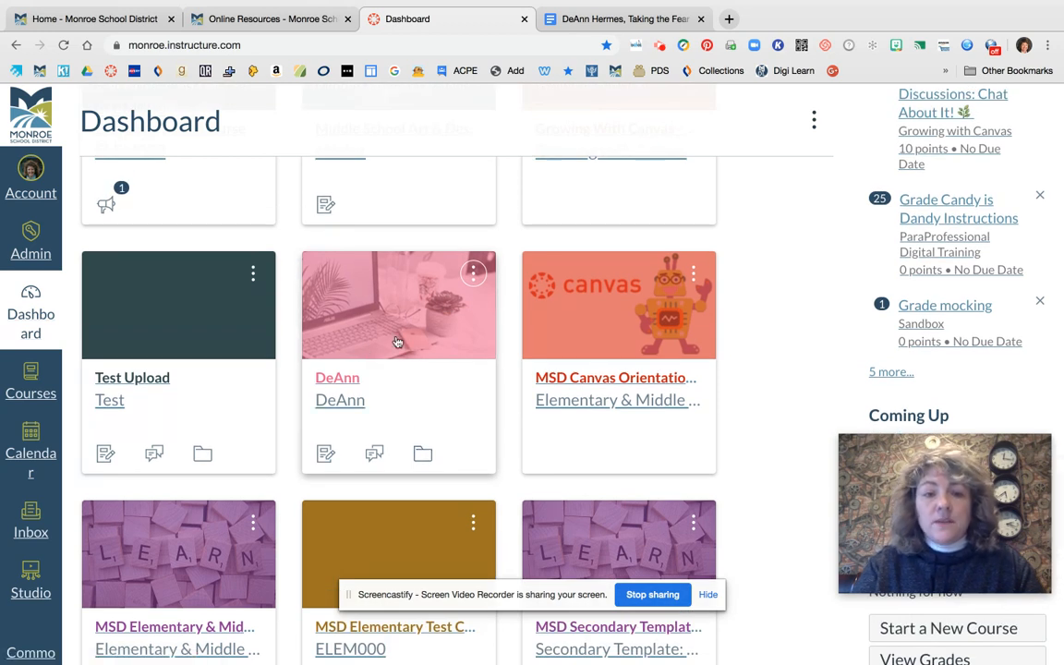
left_click(372, 301)
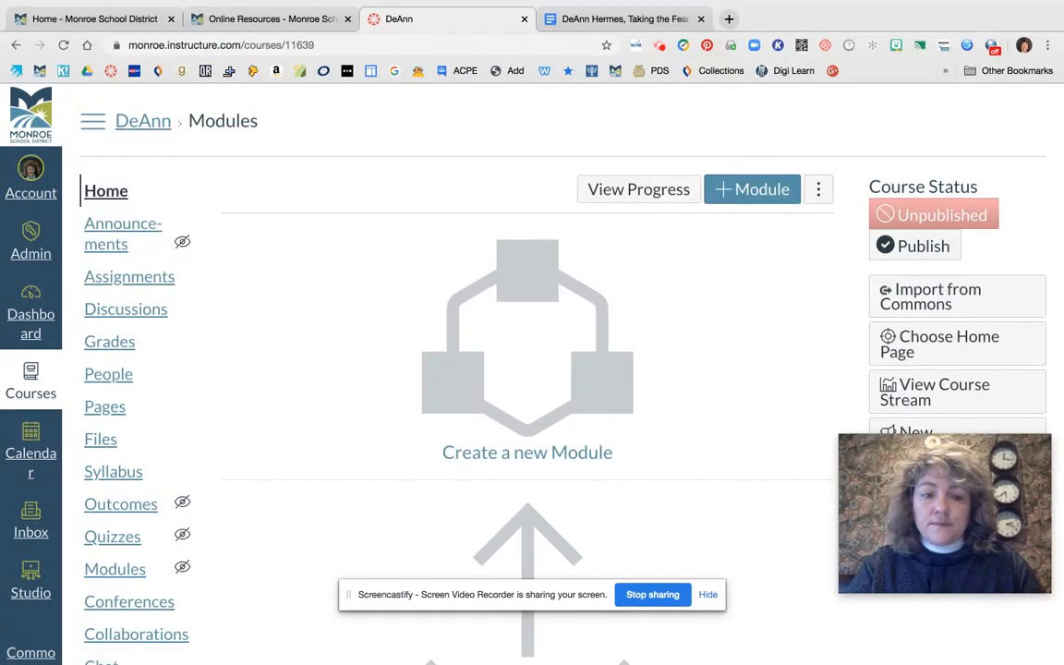
scroll(342, 304, "down", 2)
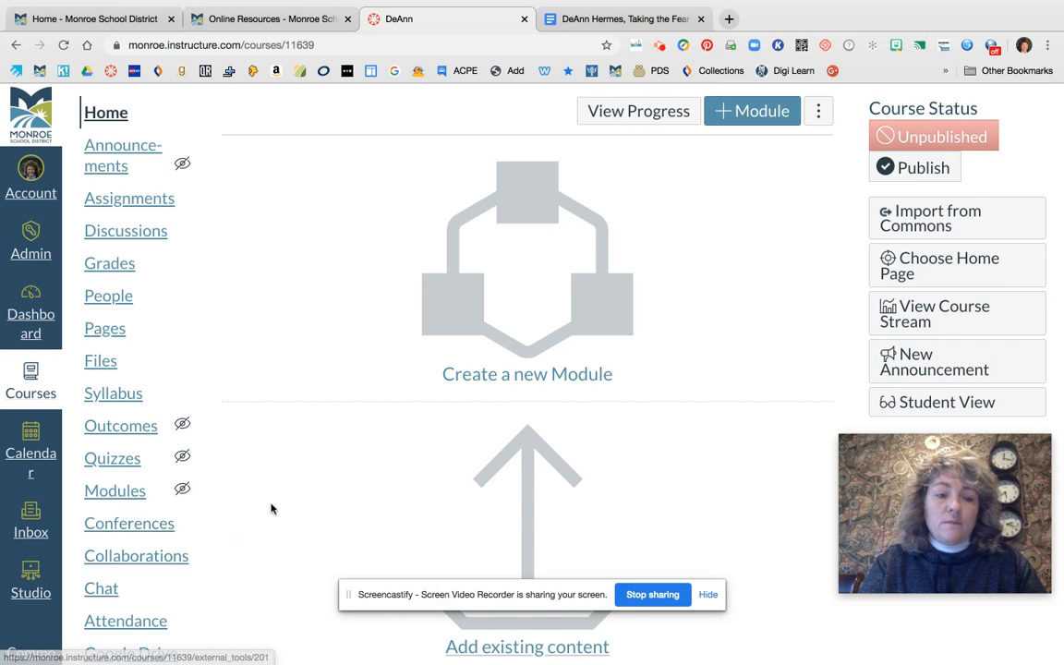
scroll(270, 506, "down", 3)
scroll(270, 506, "down", 1)
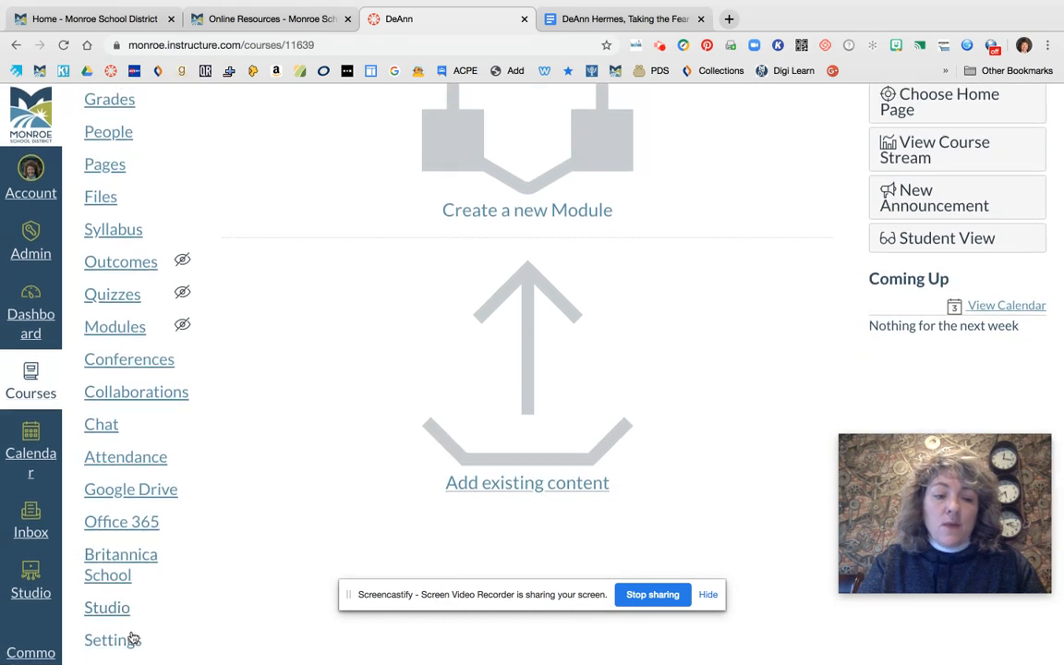
left_click(114, 641)
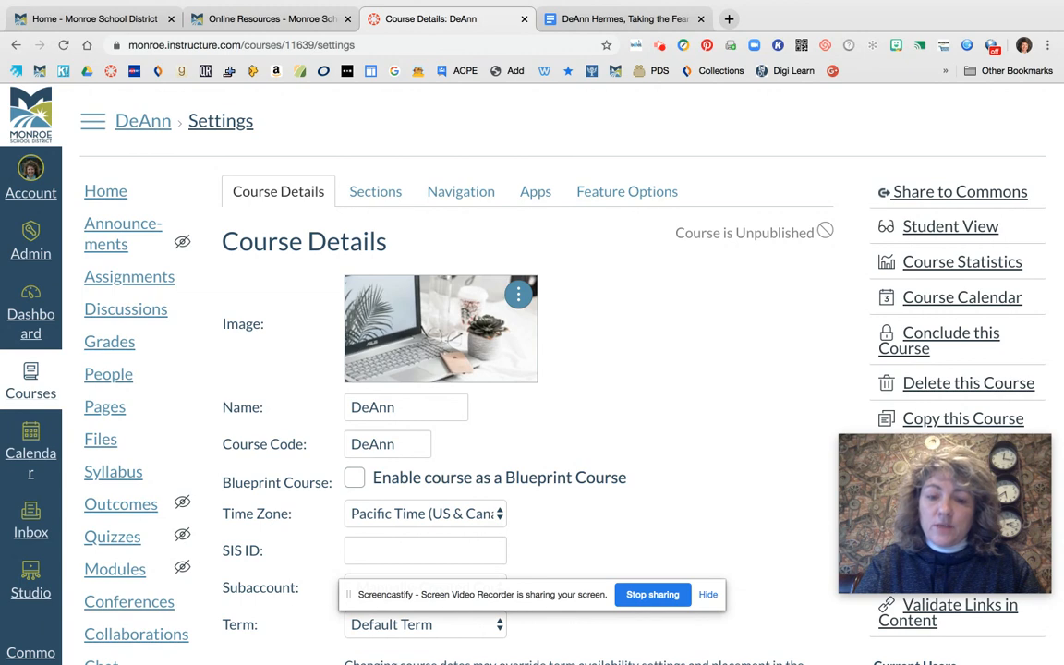
Switch from the Course Details to the course's Navigation settings
scroll(743, 435, "down", 3)
scroll(532, 369, "up", 3)
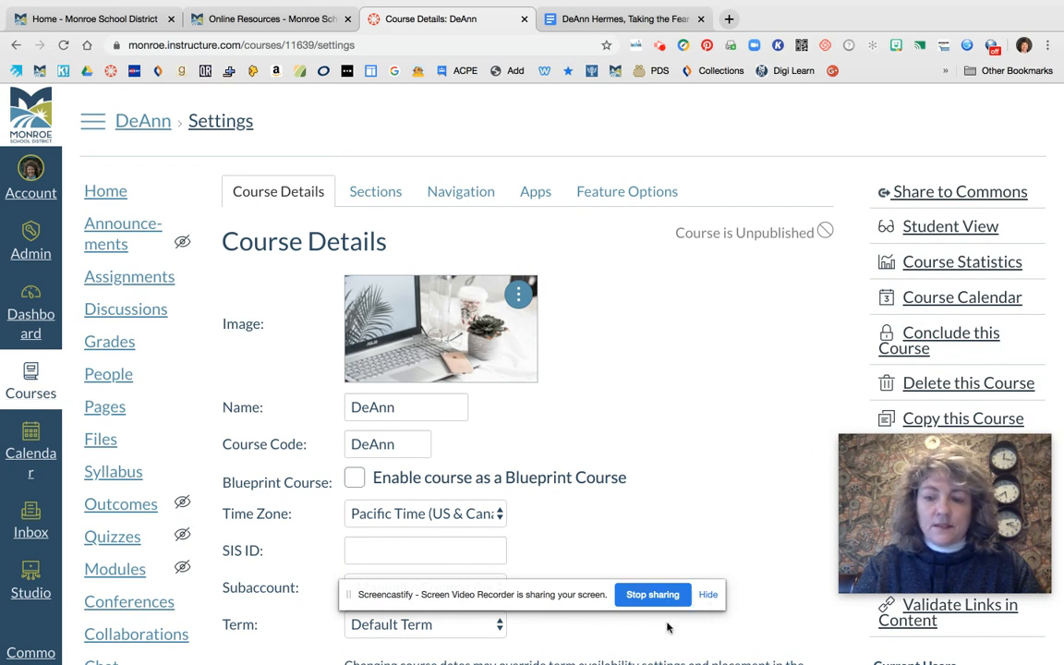
scroll(650, 268, "down", 3)
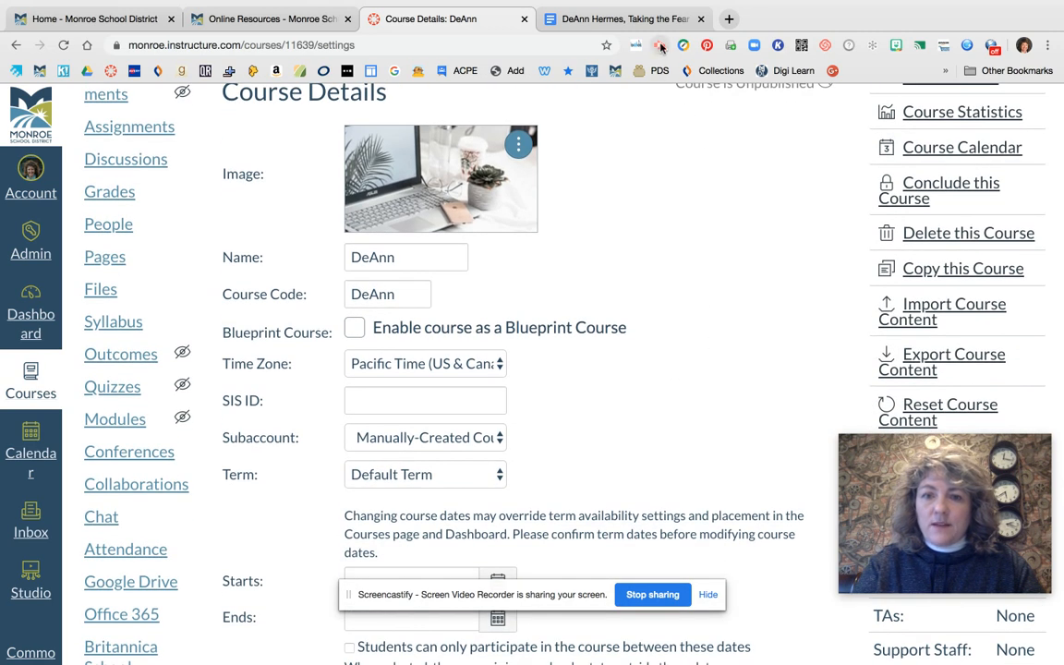
scroll(681, 376, "up", 3)
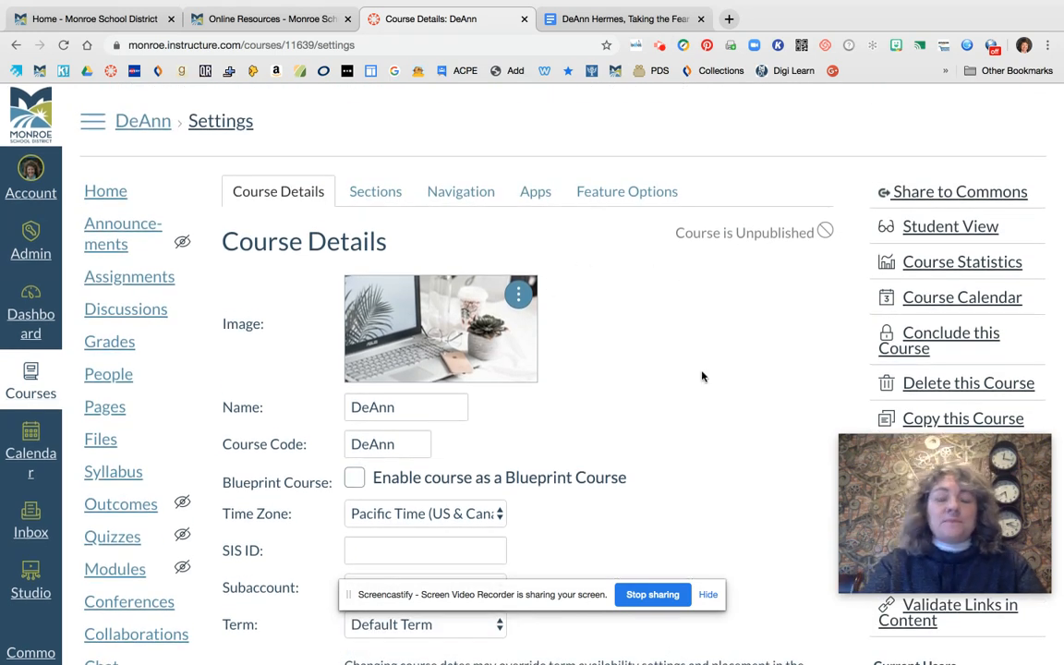
scroll(702, 376, "down", 4)
scroll(403, 243, "down", 2)
scroll(402, 243, "up", 6)
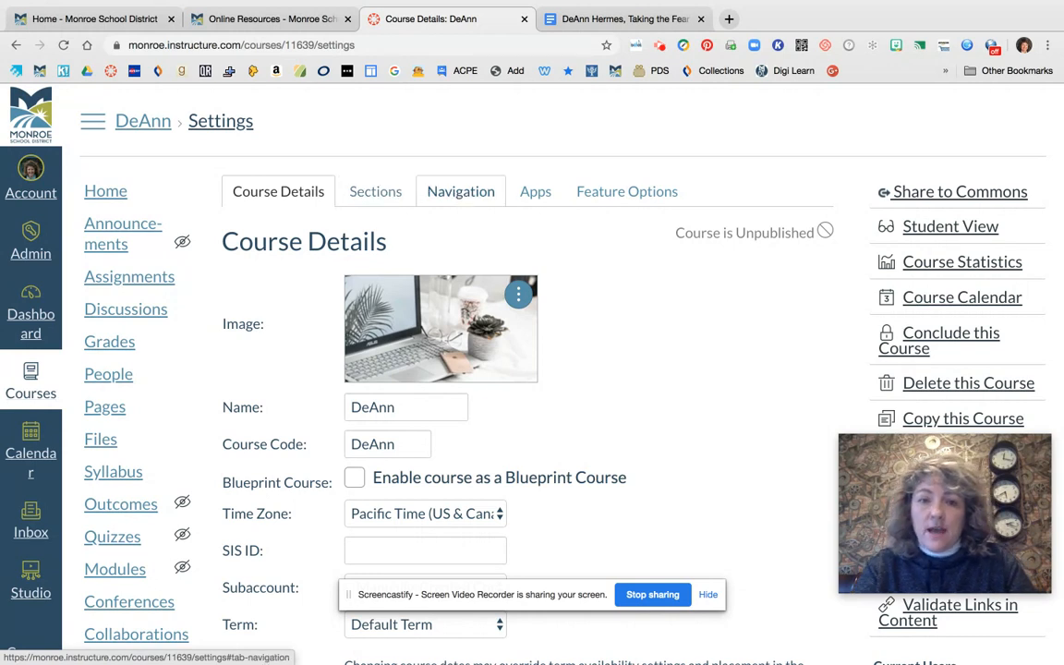
left_click(470, 196)
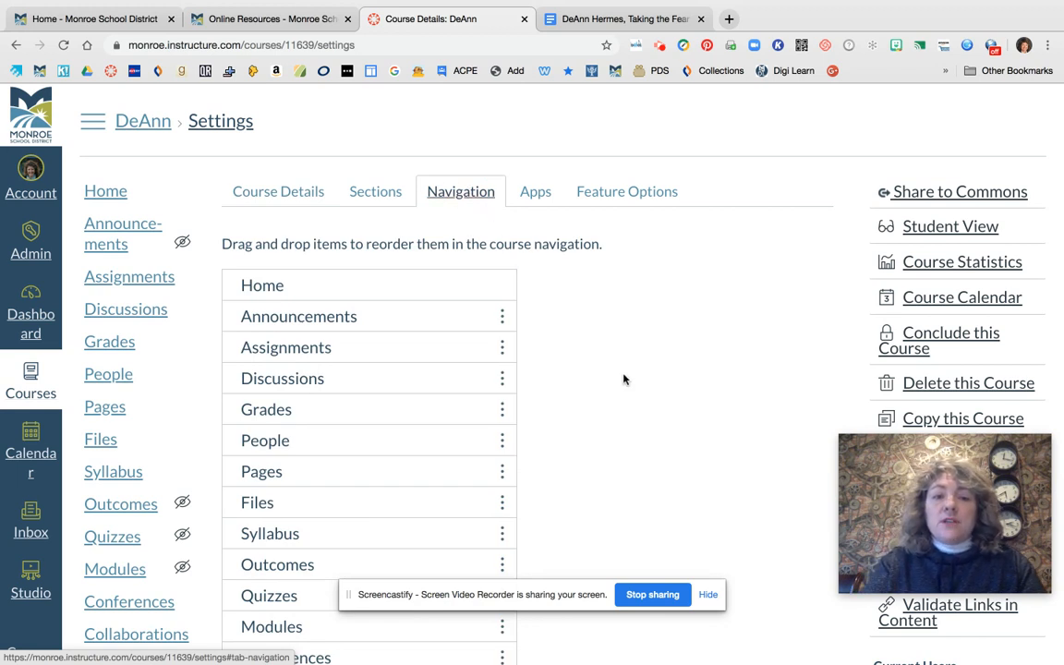
Move Outcomes out of the course navigation list into the group of items hidden from students
scroll(623, 379, "down", 1)
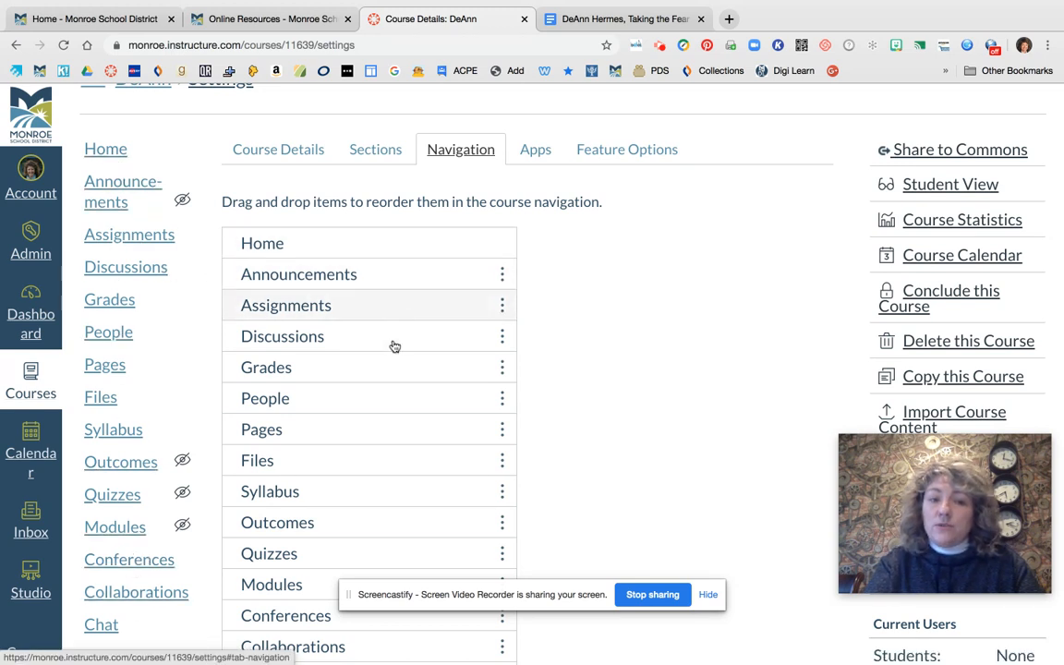
scroll(661, 395, "down", 5)
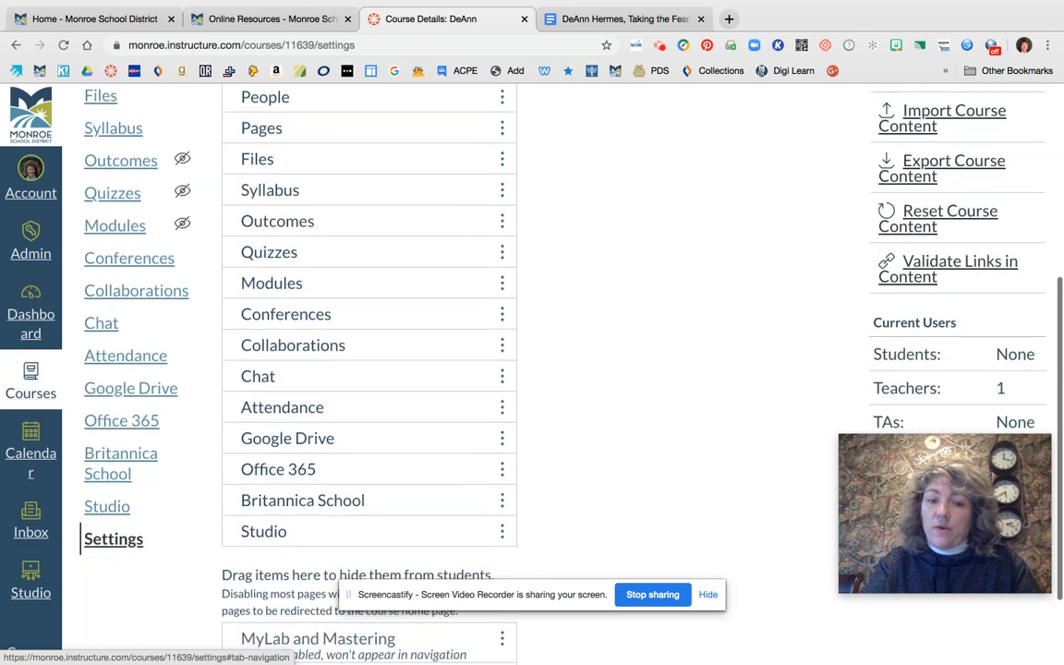
scroll(660, 394, "down", 2)
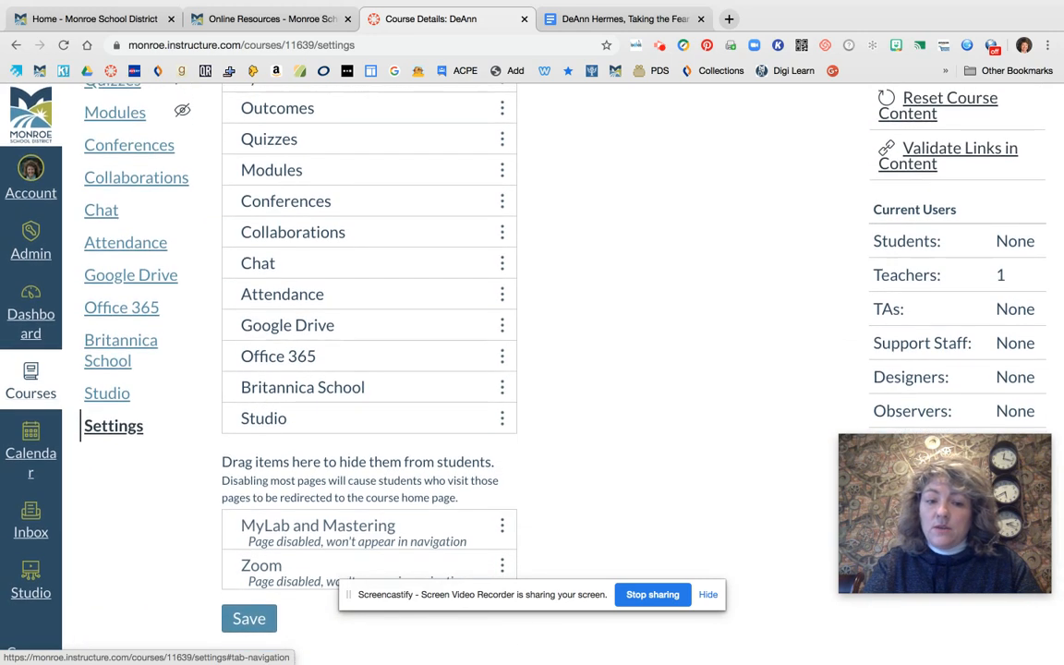
scroll(363, 171, "up", 7)
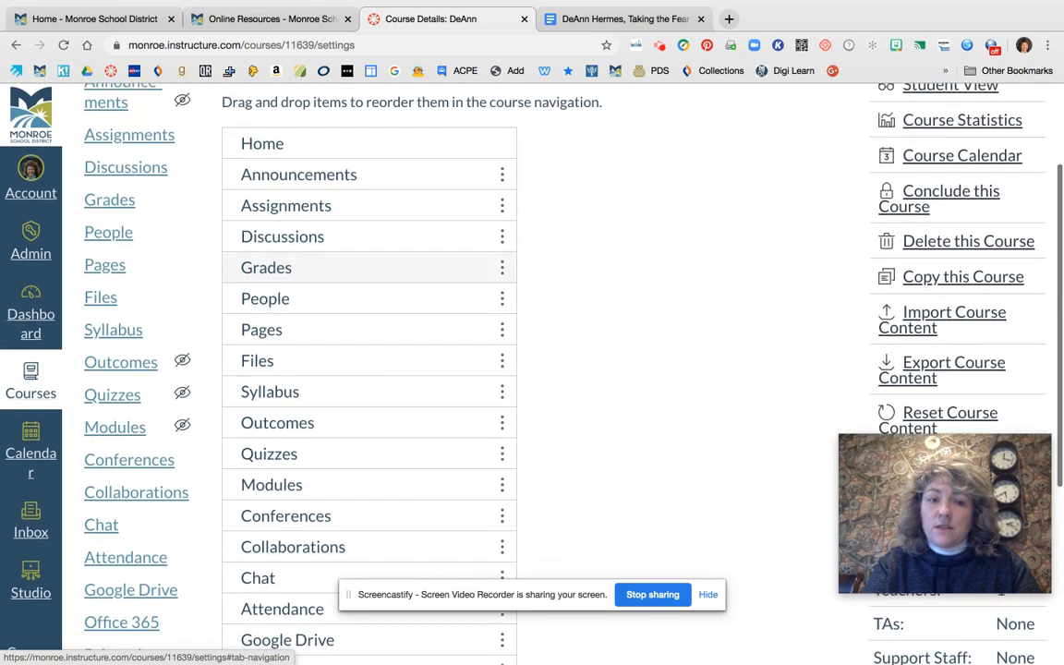
scroll(617, 333, "down", 2)
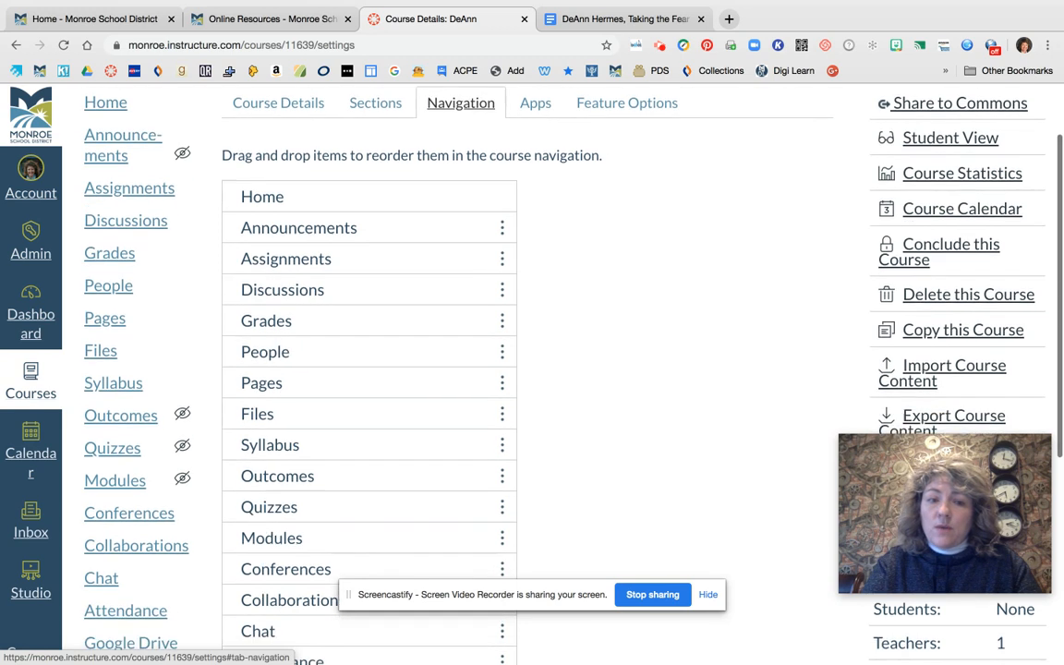
scroll(496, 328, "down", 2)
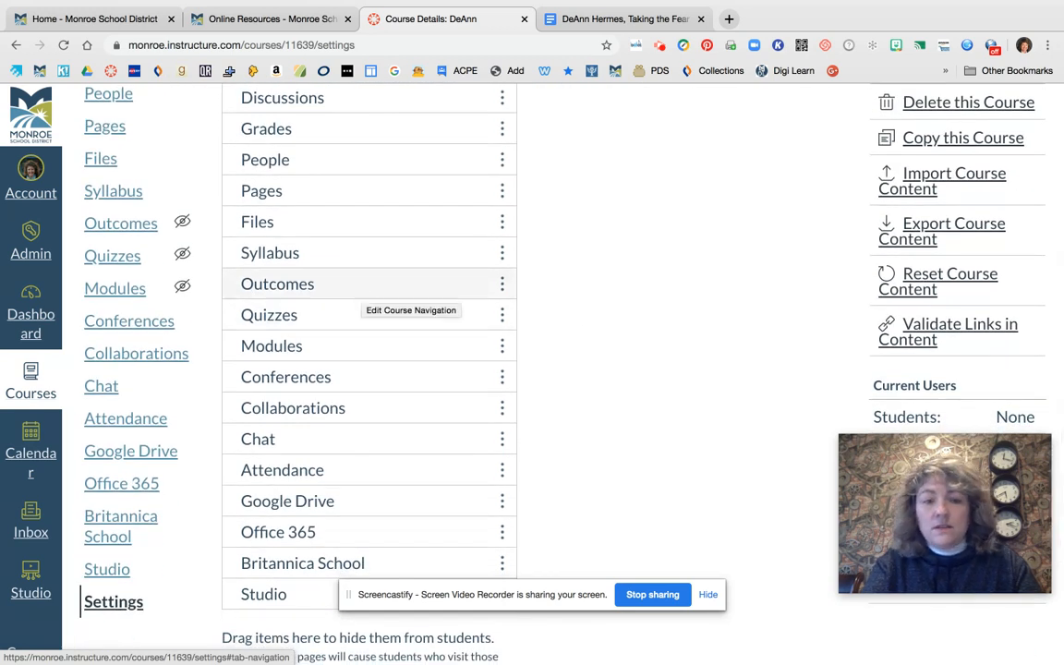
left_click(347, 293)
left_click_drag(346, 289, 344, 588)
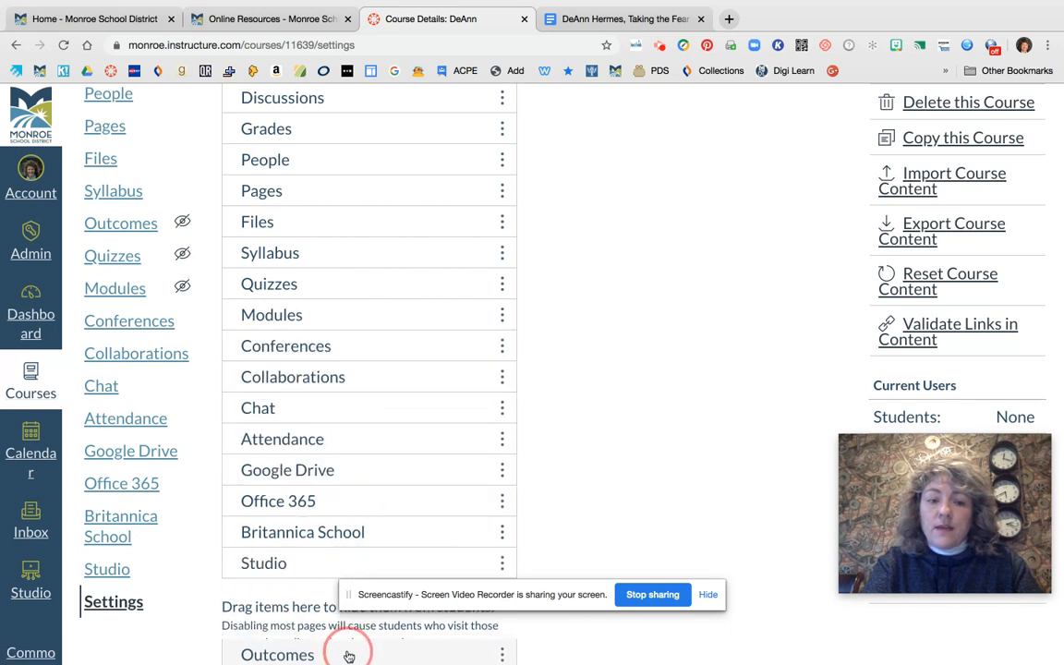
scroll(347, 645, "down", 1)
scroll(517, 476, "down", 2)
scroll(517, 476, "down", 1)
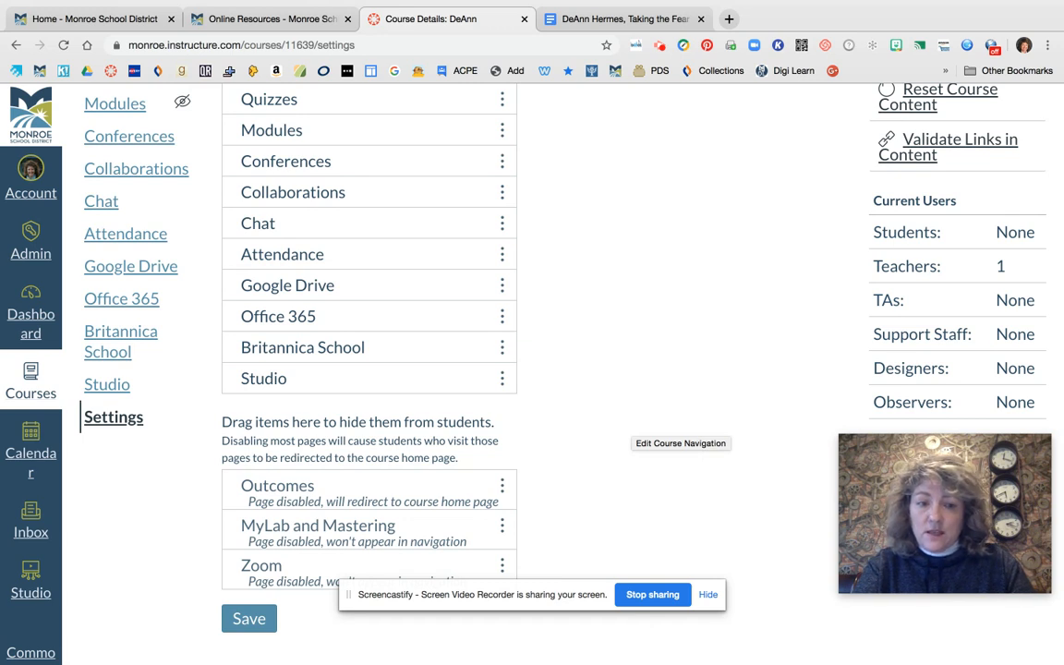
Move Conferences and Chat out of the course navigation list into the group of items hidden from students
scroll(448, 231, "up", 3)
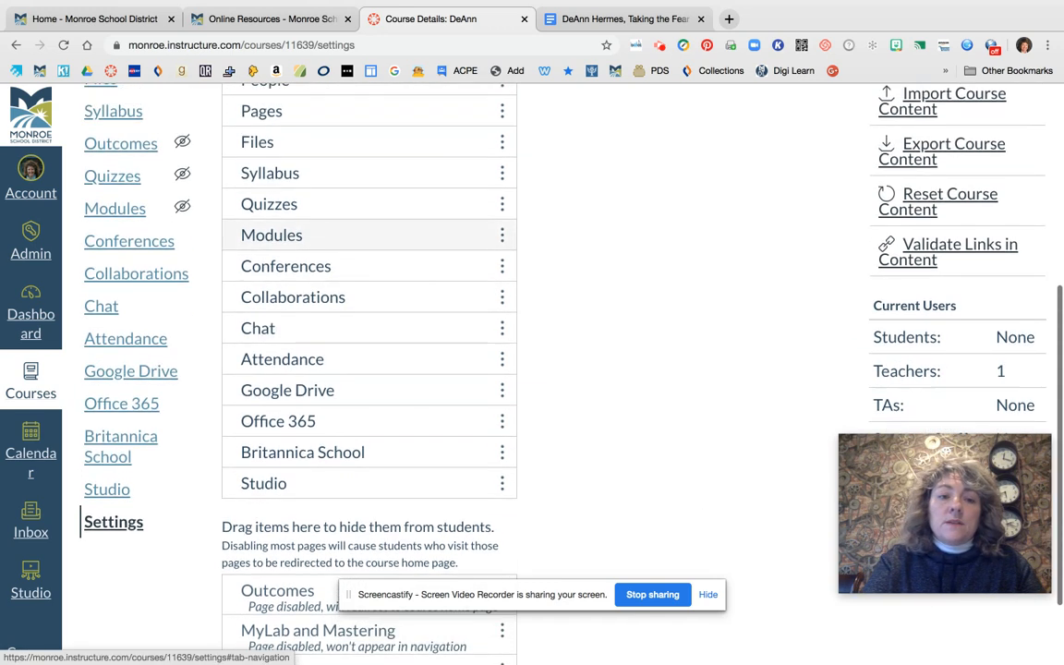
left_click_drag(333, 267, 309, 577)
left_click(308, 297)
left_click_drag(308, 296, 337, 522)
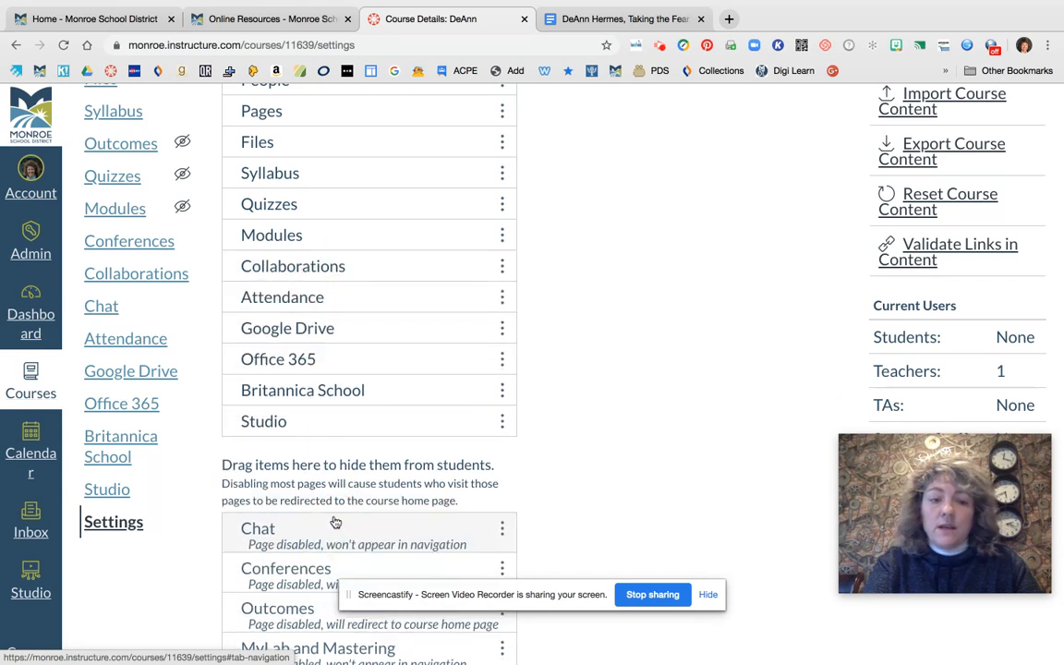
Move Zoom out of the hidden items and place it directly below Announcements in the course navigation list
scroll(713, 324, "up", 3)
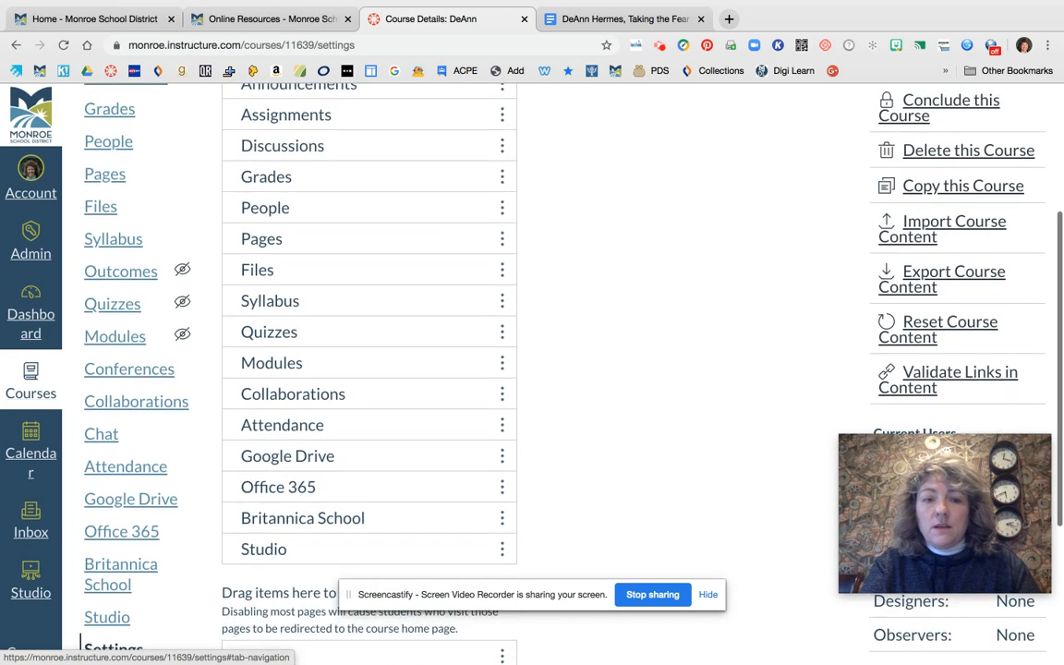
scroll(560, 258, "up", 2)
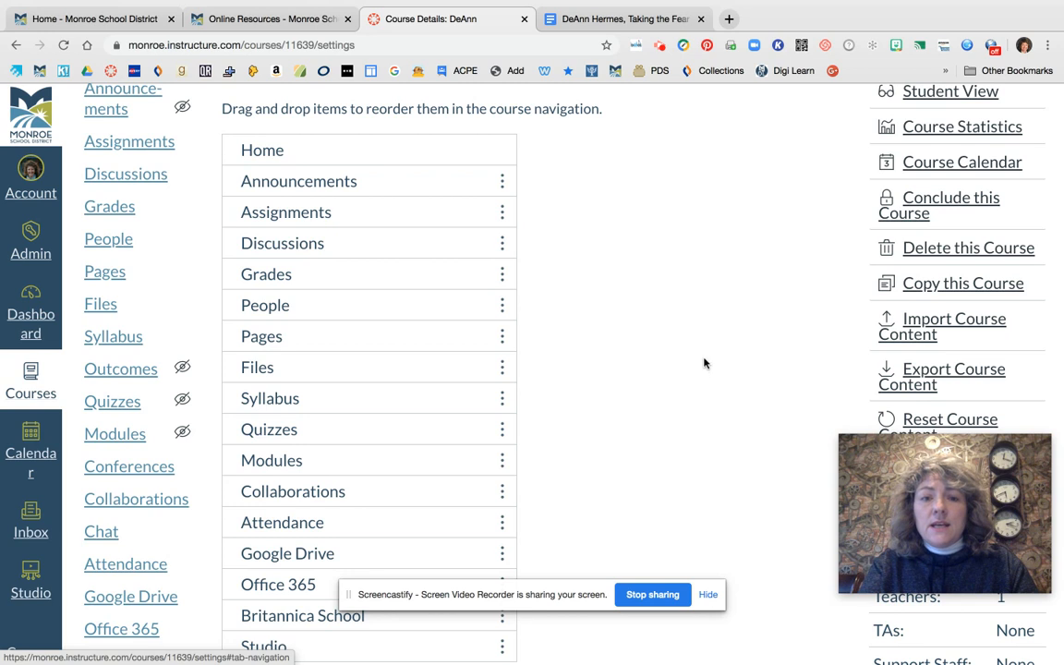
scroll(703, 363, "down", 2)
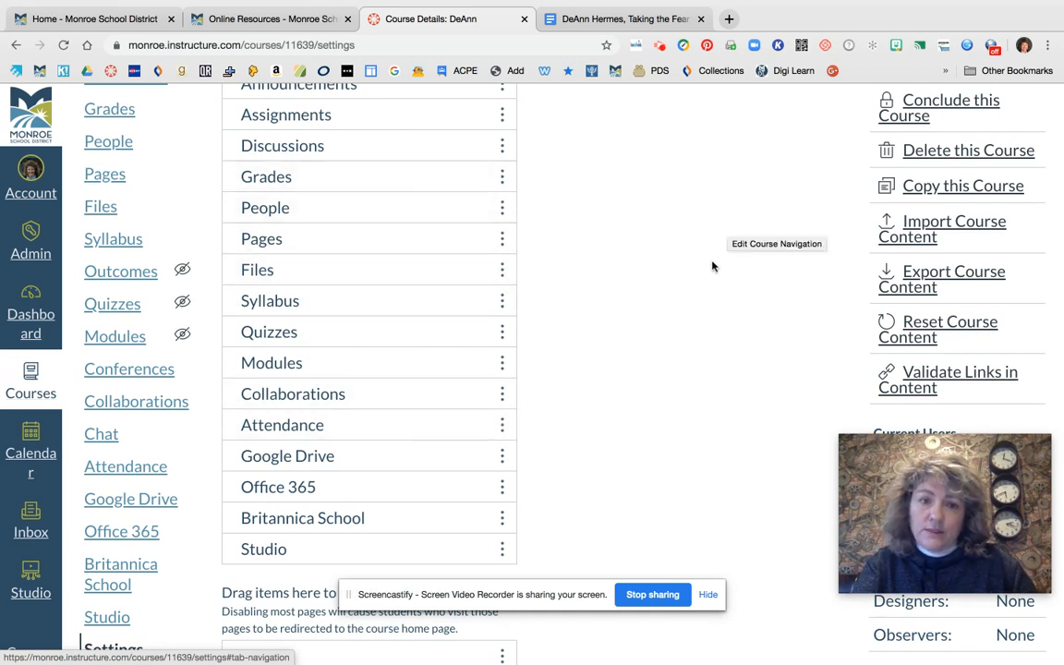
scroll(776, 226, "down", 4)
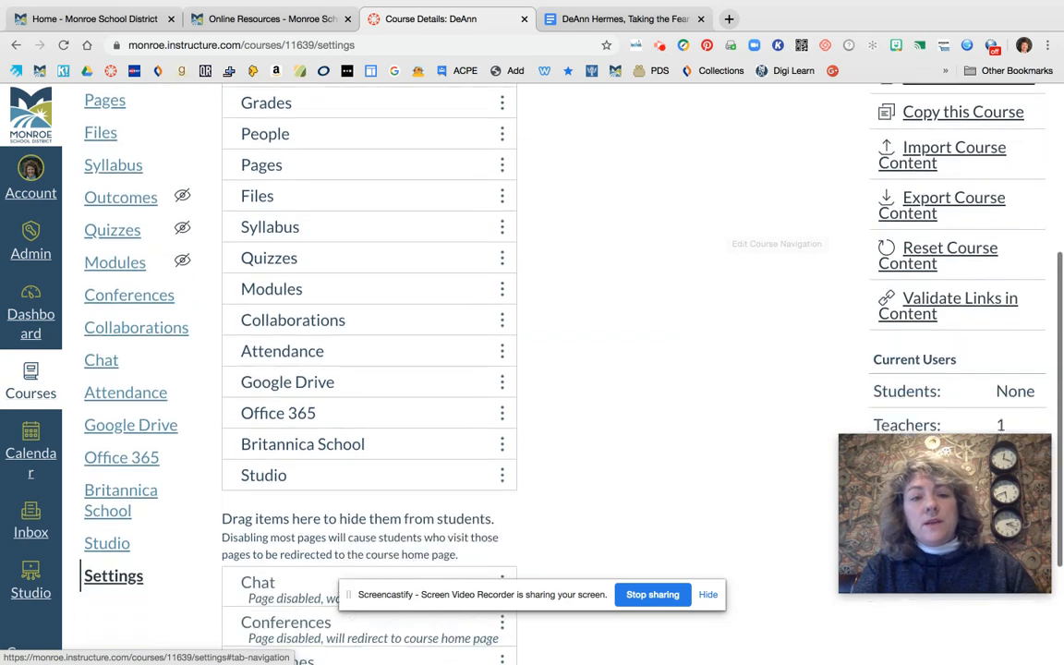
scroll(591, 369, "up", 5)
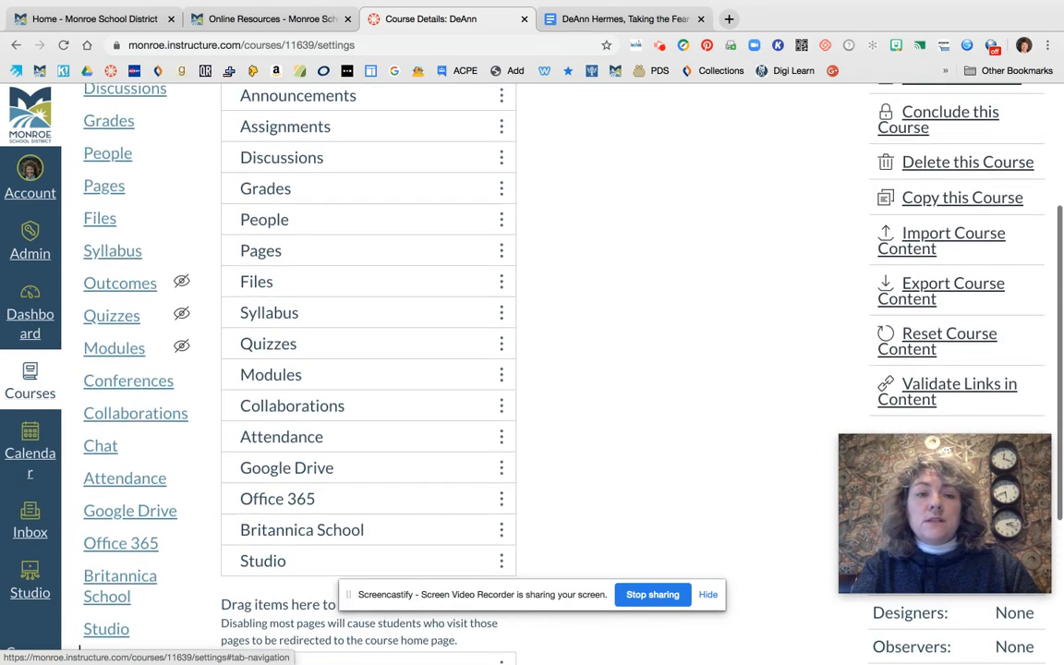
scroll(339, 417, "down", 6)
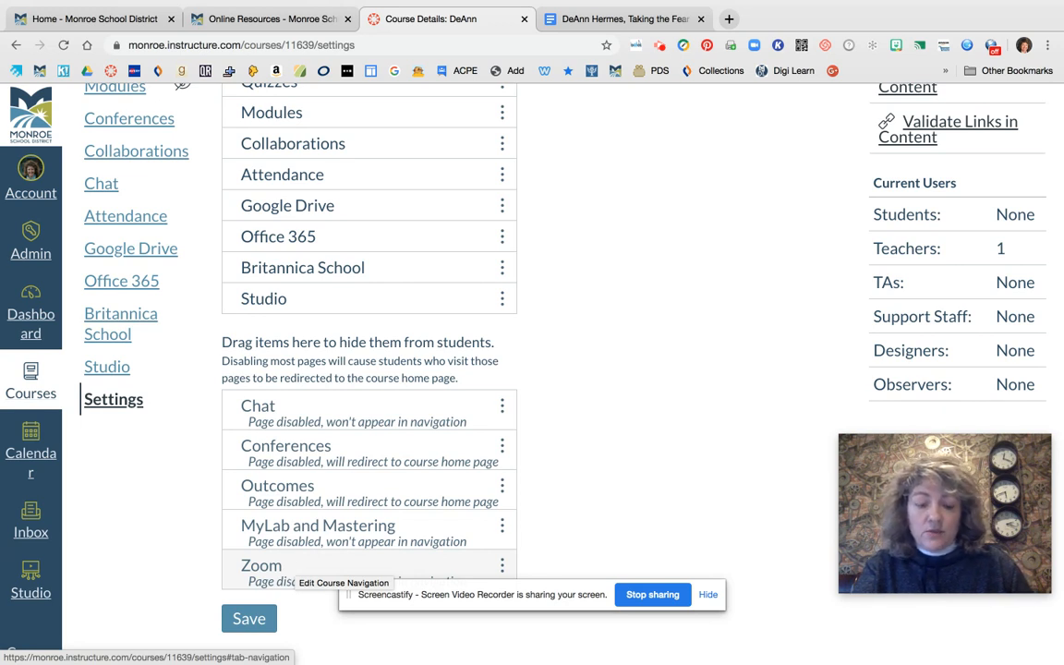
left_click(290, 565)
left_click_drag(291, 565, 304, 200)
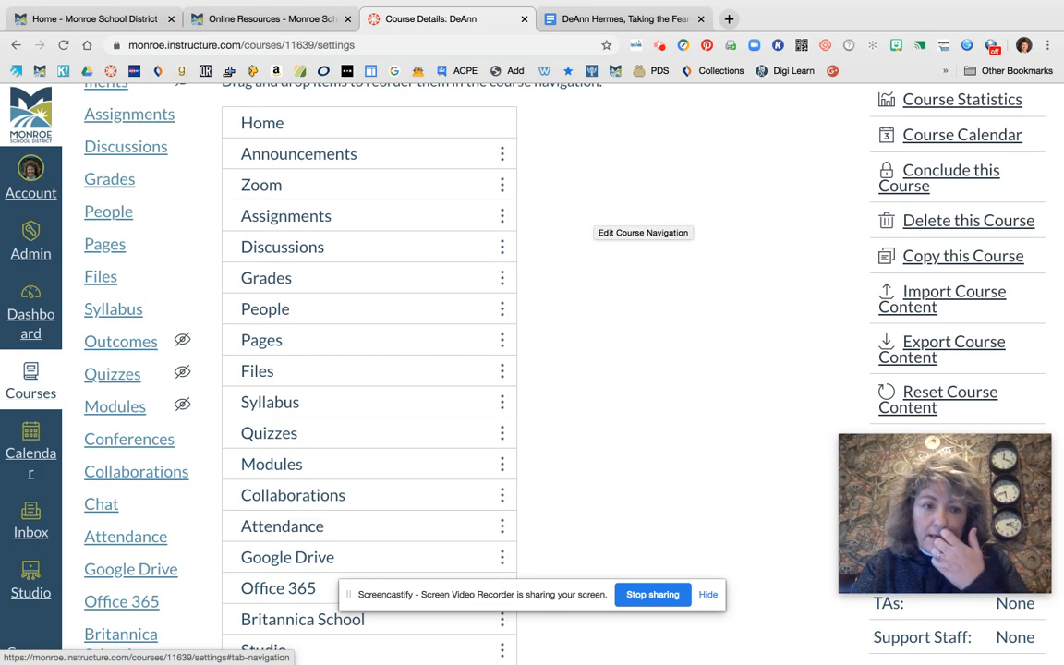
Review the order of the course navigation items and the group hidden from students
scroll(609, 379, "down", 3)
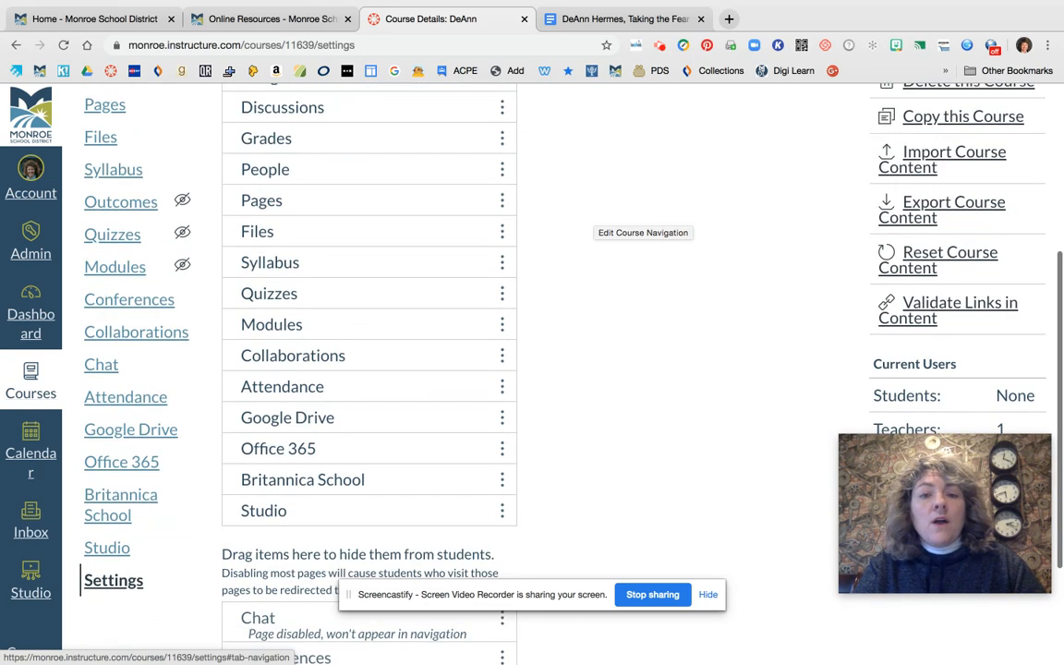
scroll(609, 378, "up", 5)
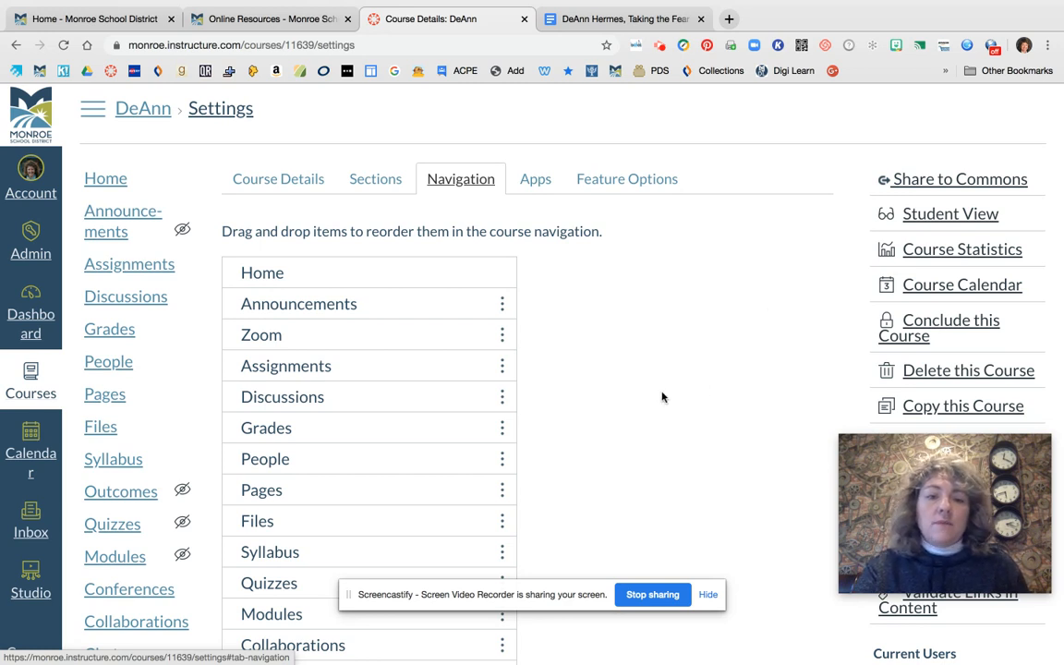
scroll(662, 398, "down", 10)
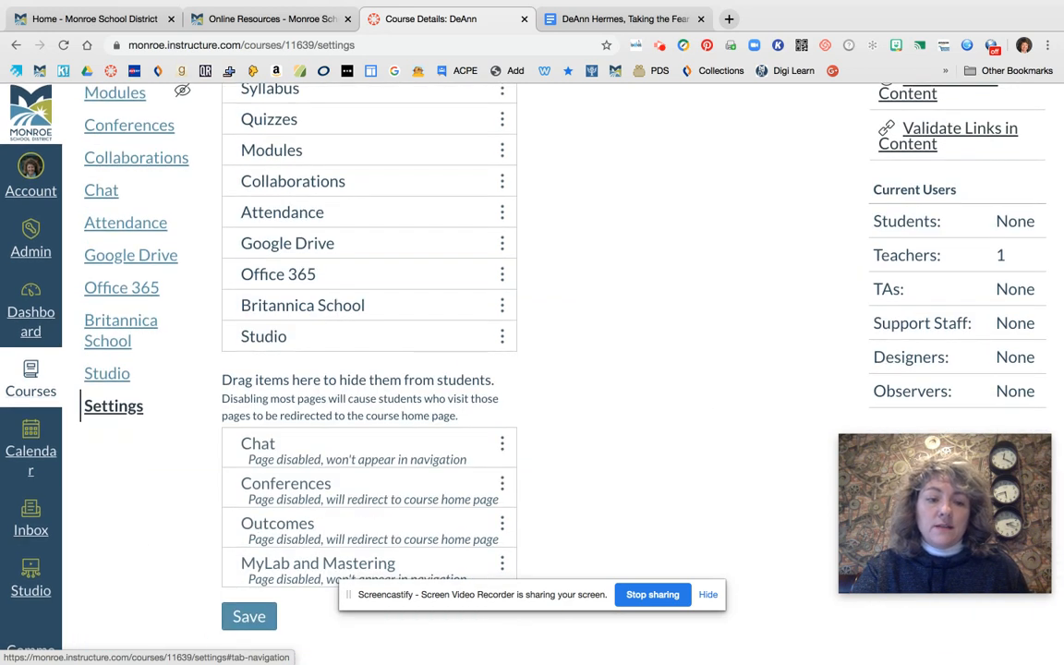
scroll(591, 369, "up", 6)
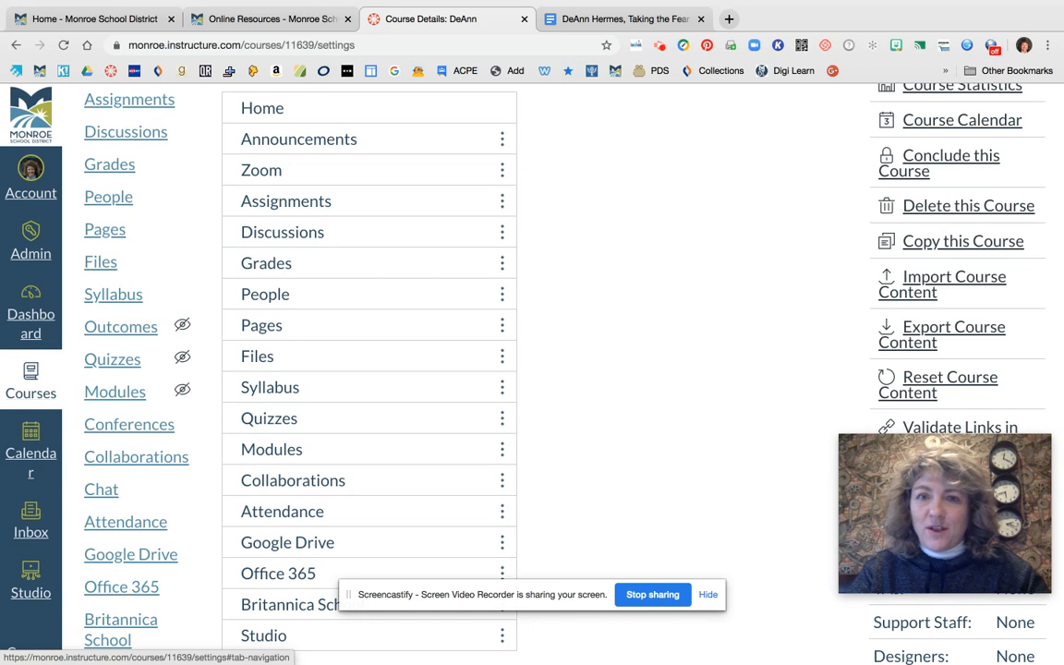
scroll(679, 345, "up", 1)
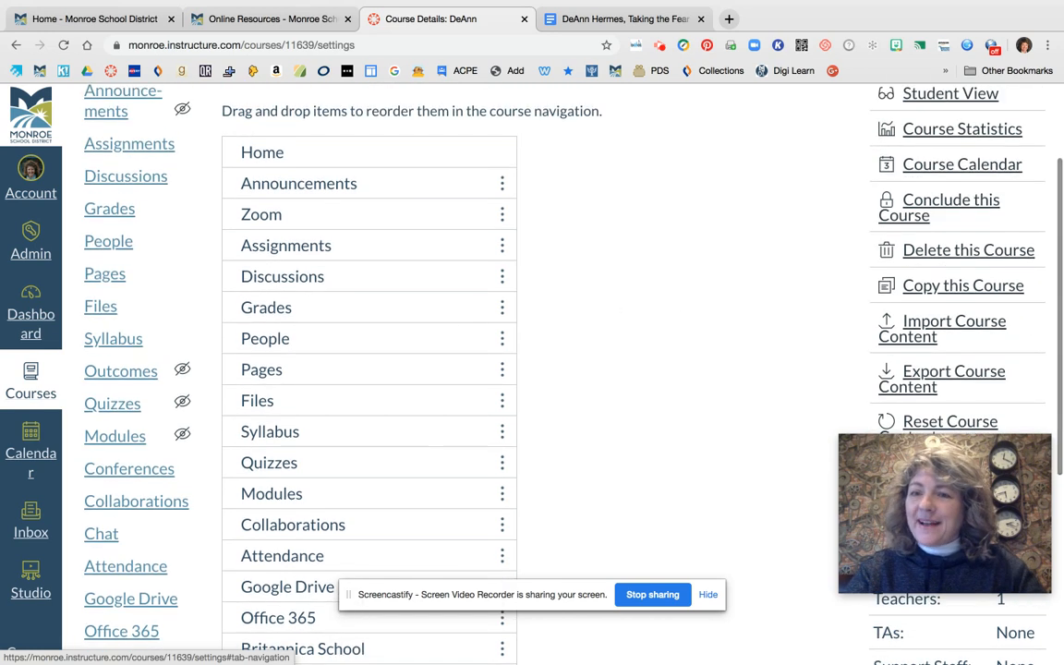
scroll(517, 369, "up", 3)
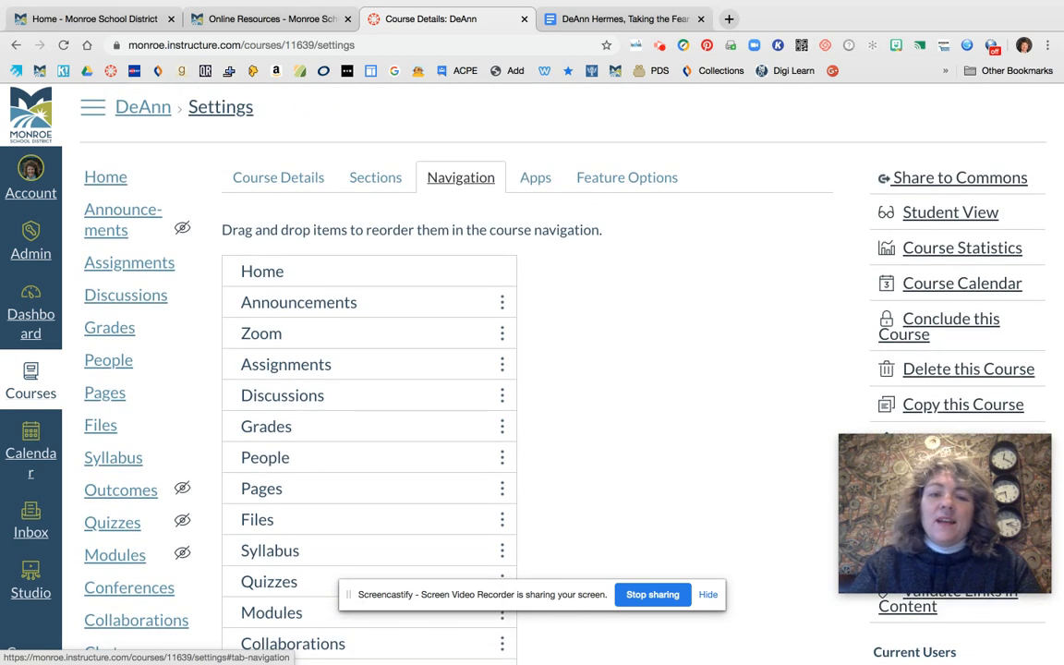
scroll(367, 97, "down", 2)
scroll(367, 97, "up", 1)
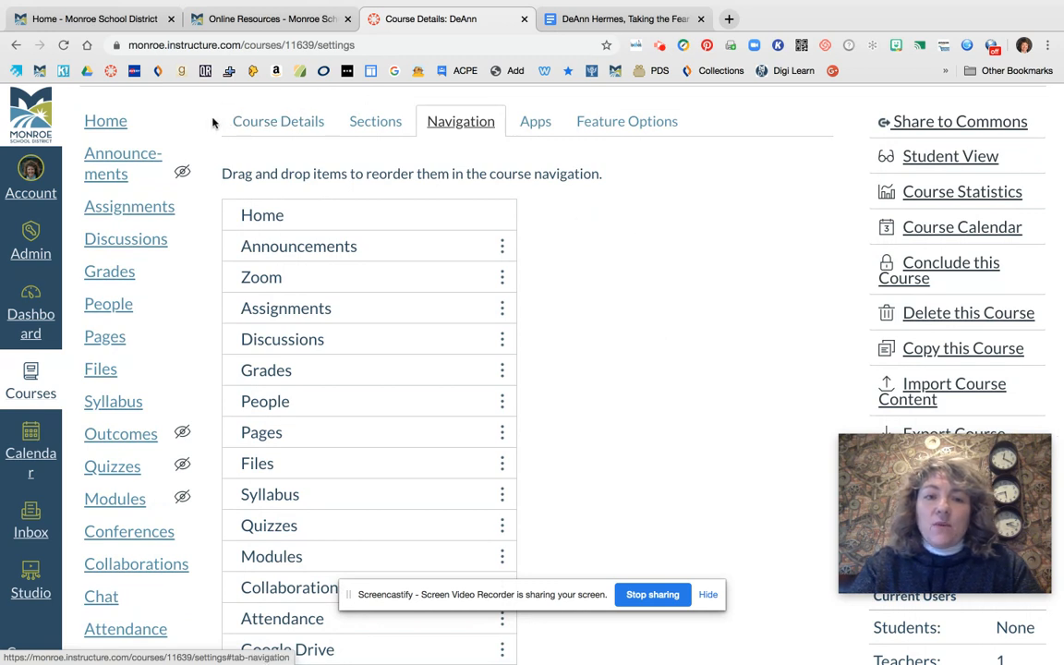
Switch from the Navigation settings to Course Details and open the sandbox course in Student View
left_click(273, 119)
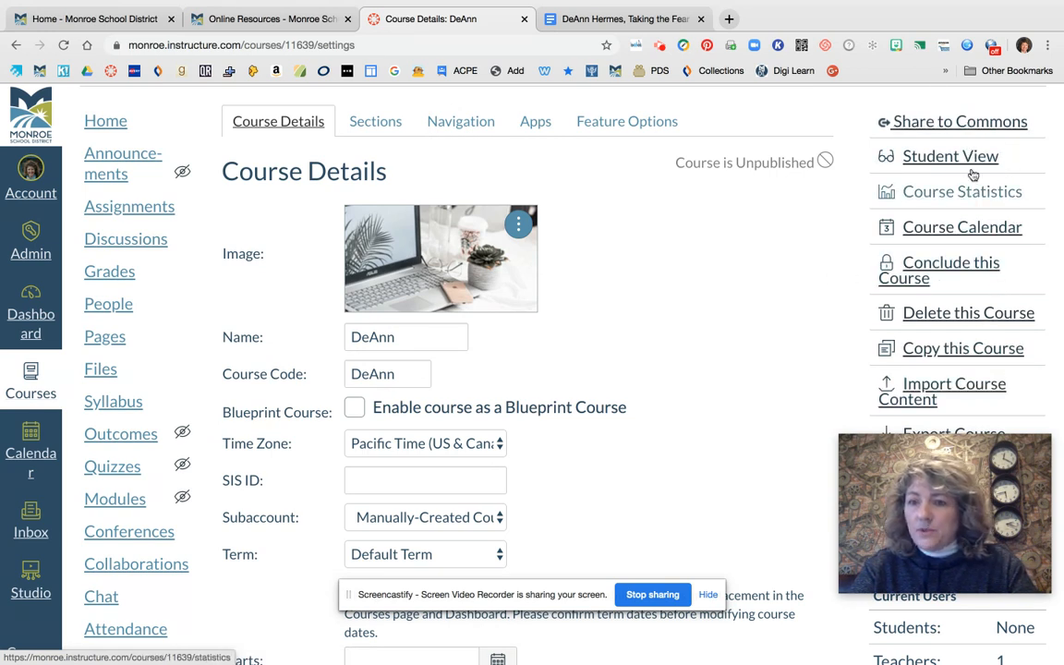
scroll(794, 355, "down", 1)
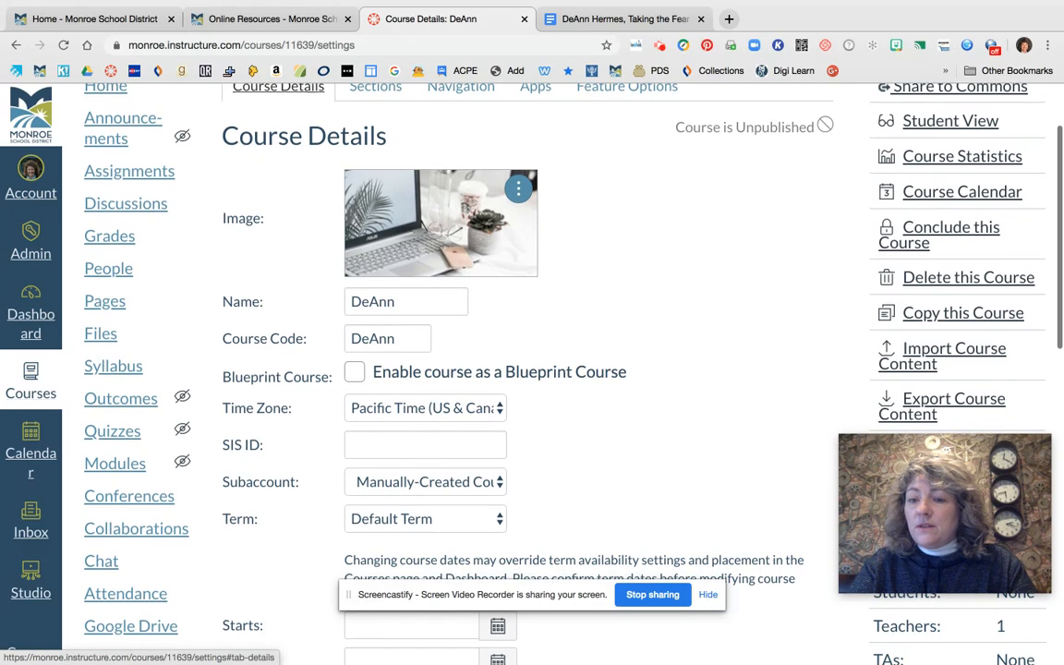
scroll(794, 356, "up", 2)
scroll(795, 356, "up", 1)
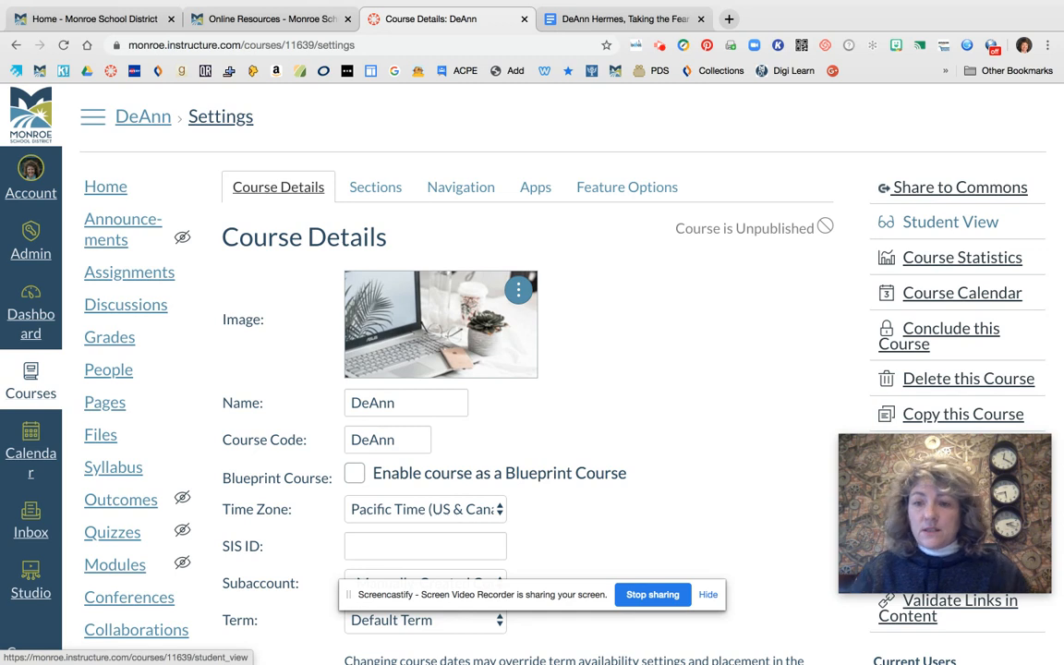
left_click(935, 224)
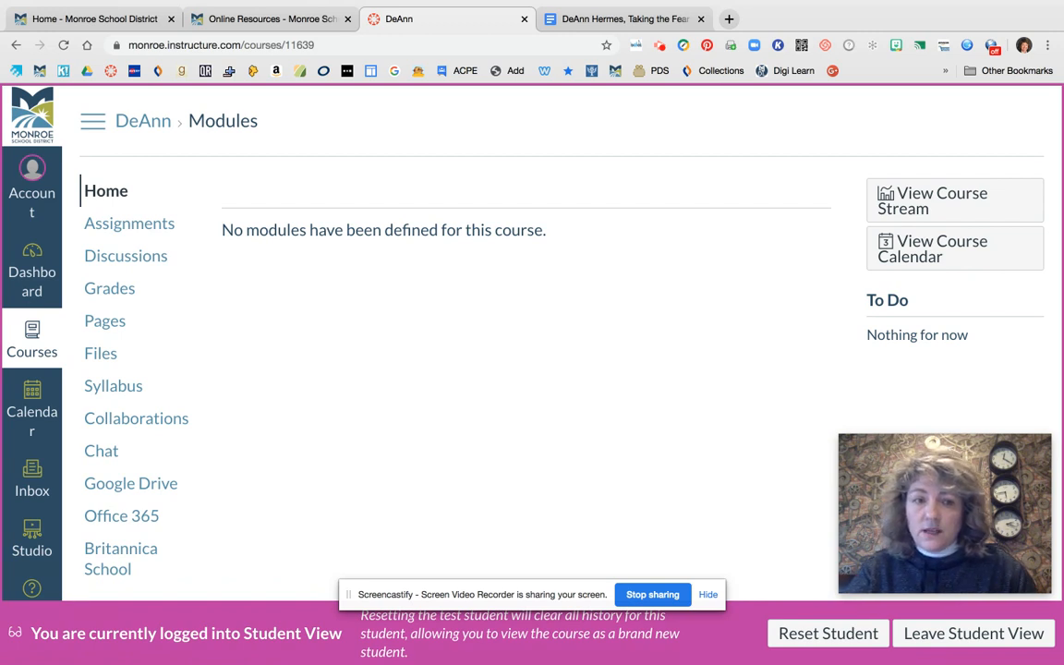
Check the course menu as students see it and leave Student View
scroll(137, 284, "down", 1)
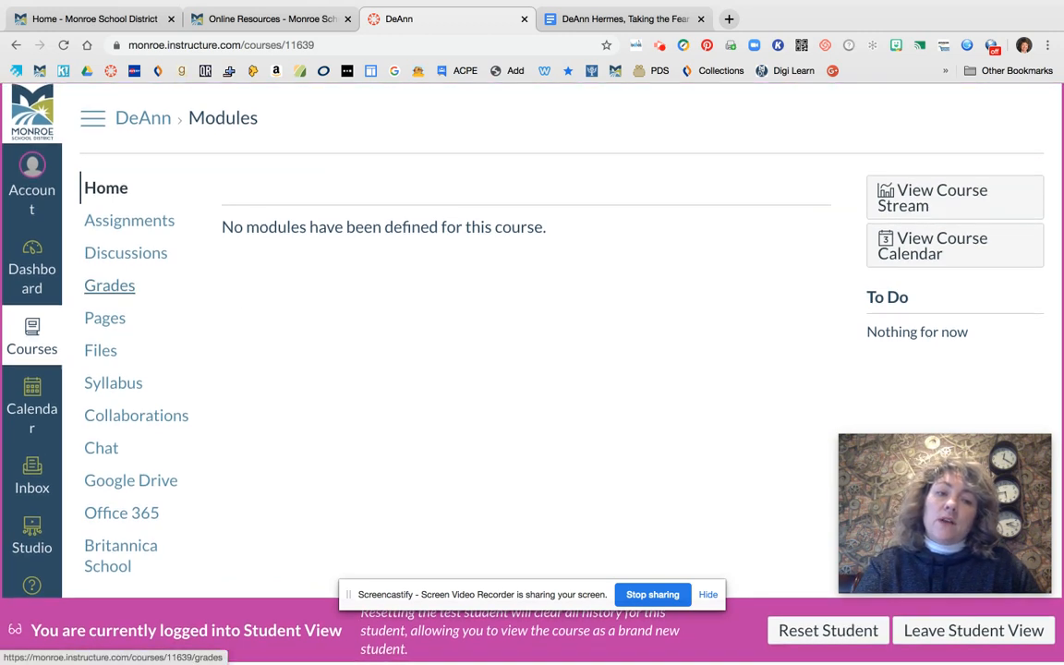
scroll(130, 250, "up", 1)
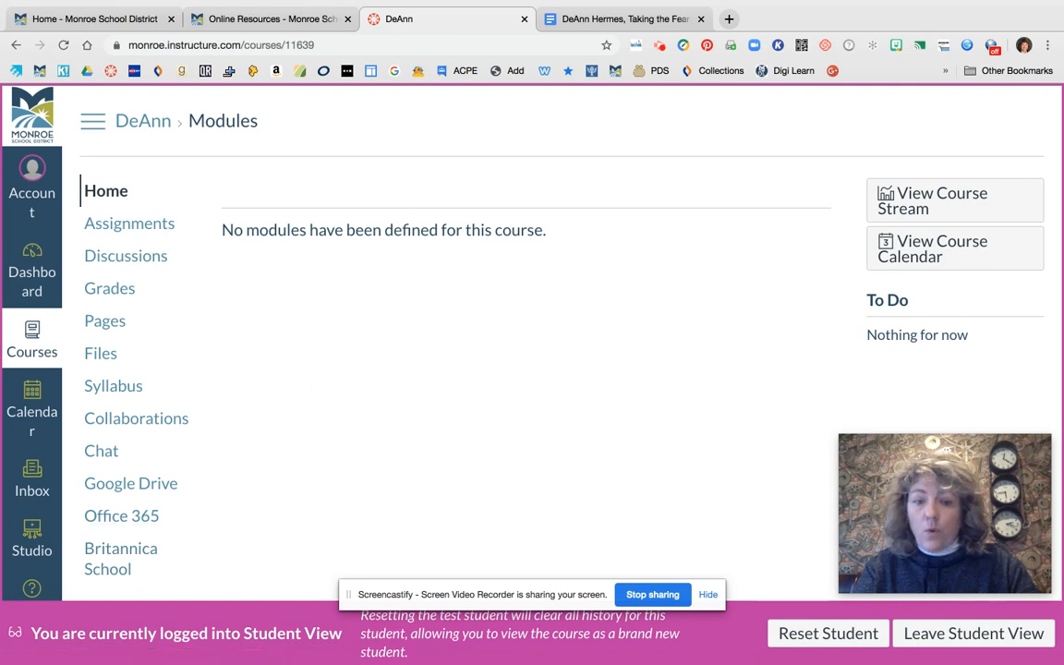
left_click(983, 636)
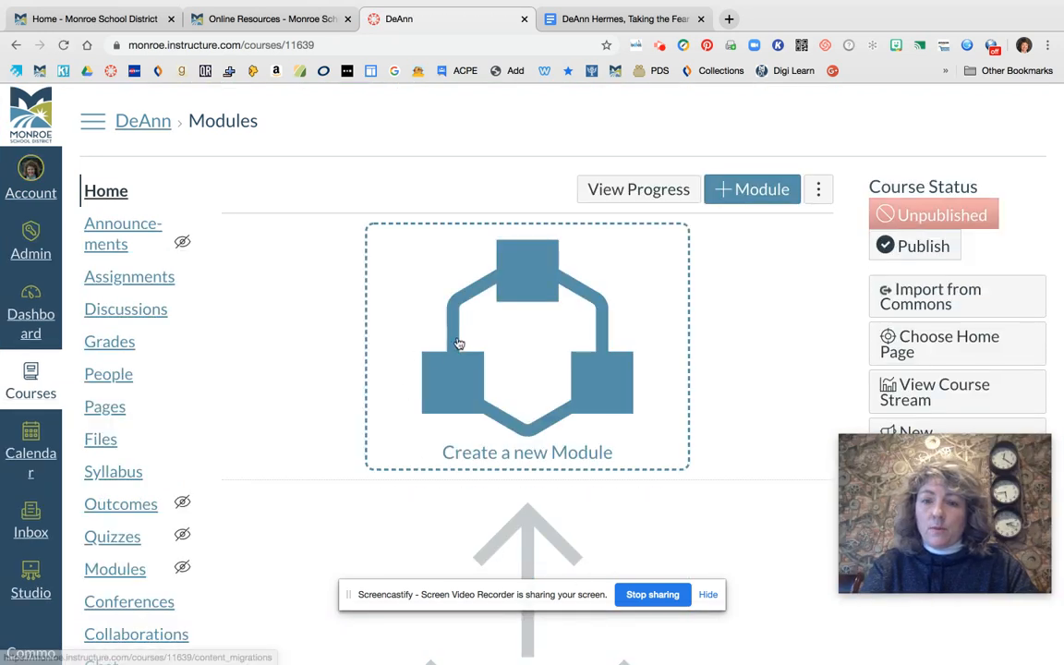
Examine the sandbox course's home page, including its navigation menu, module area and course status options
scroll(789, 373, "down", 1)
scroll(1057, 86, "down", 2)
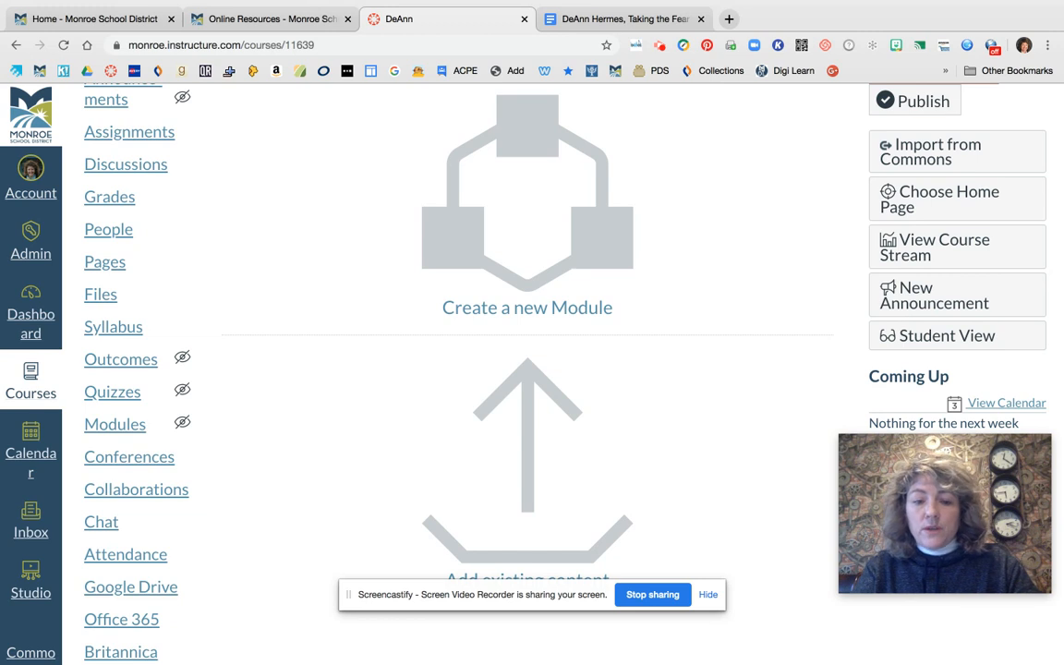
scroll(722, 289, "up", 3)
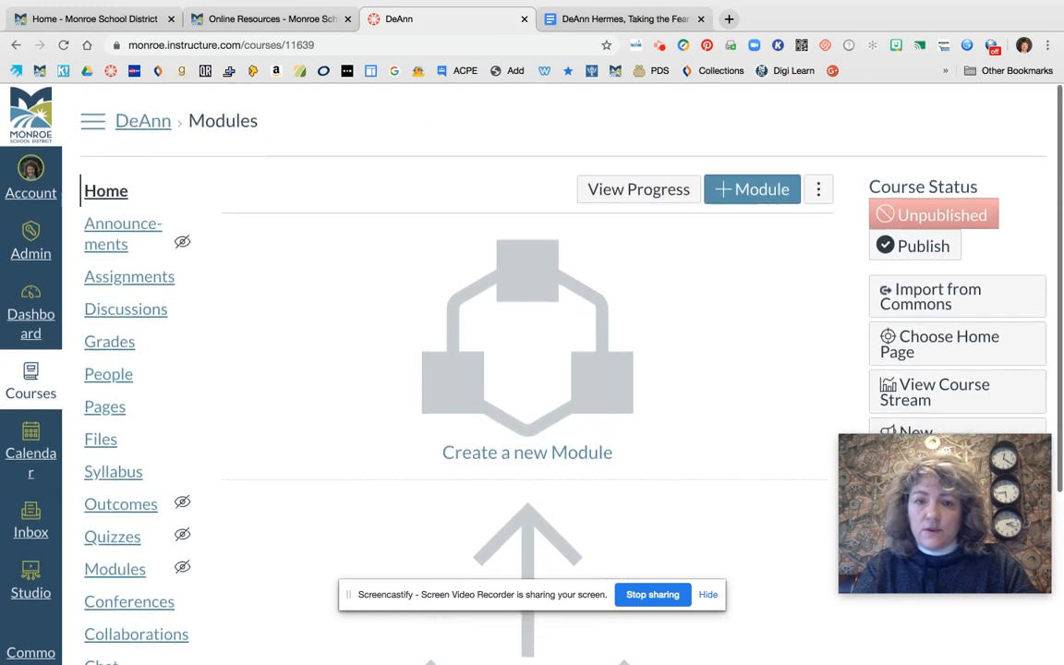
scroll(480, 370, "down", 2)
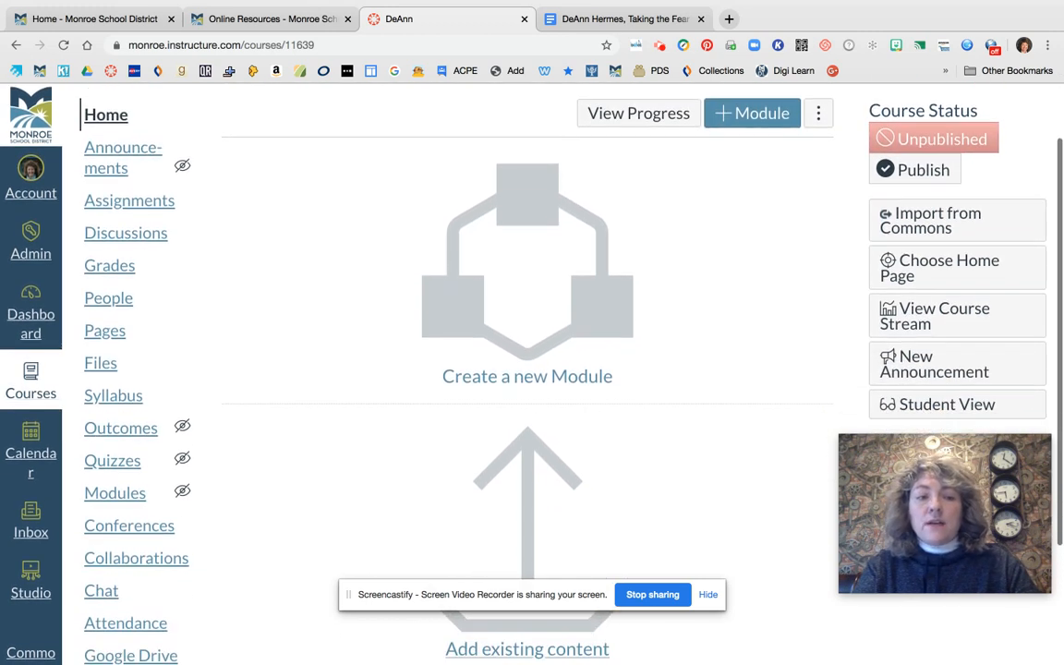
scroll(526, 370, "down", 1)
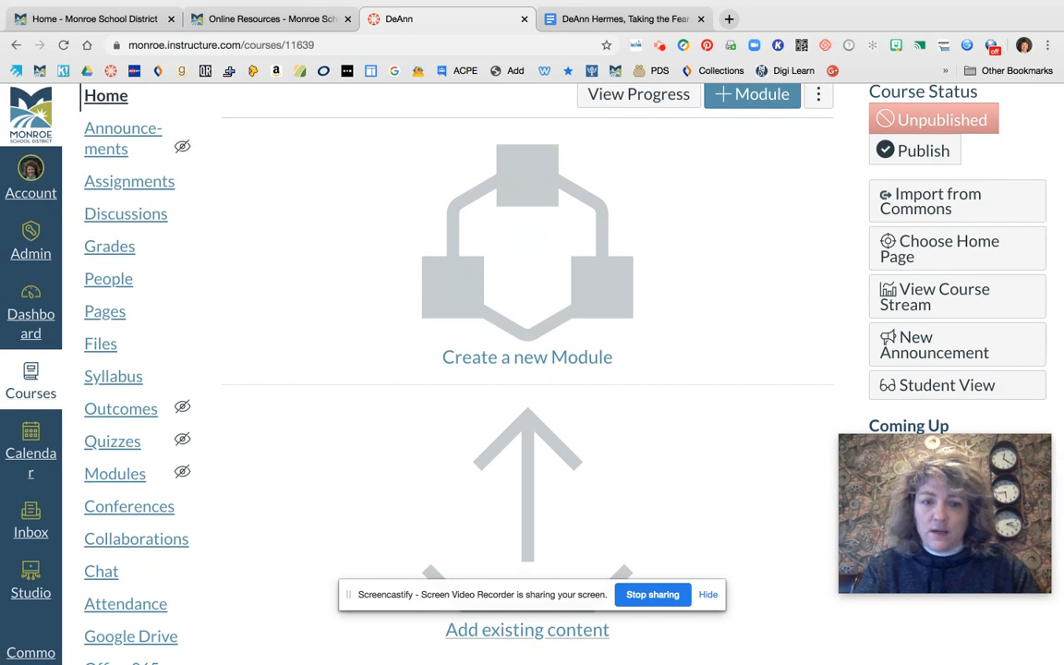
scroll(709, 152, "up", 2)
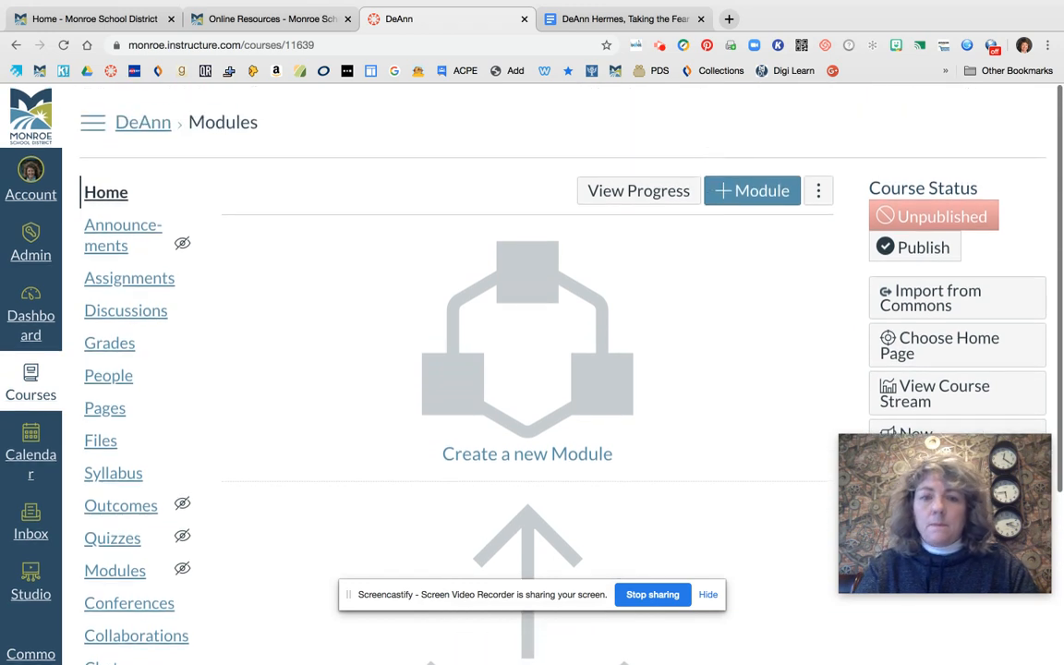
left_click(99, 194)
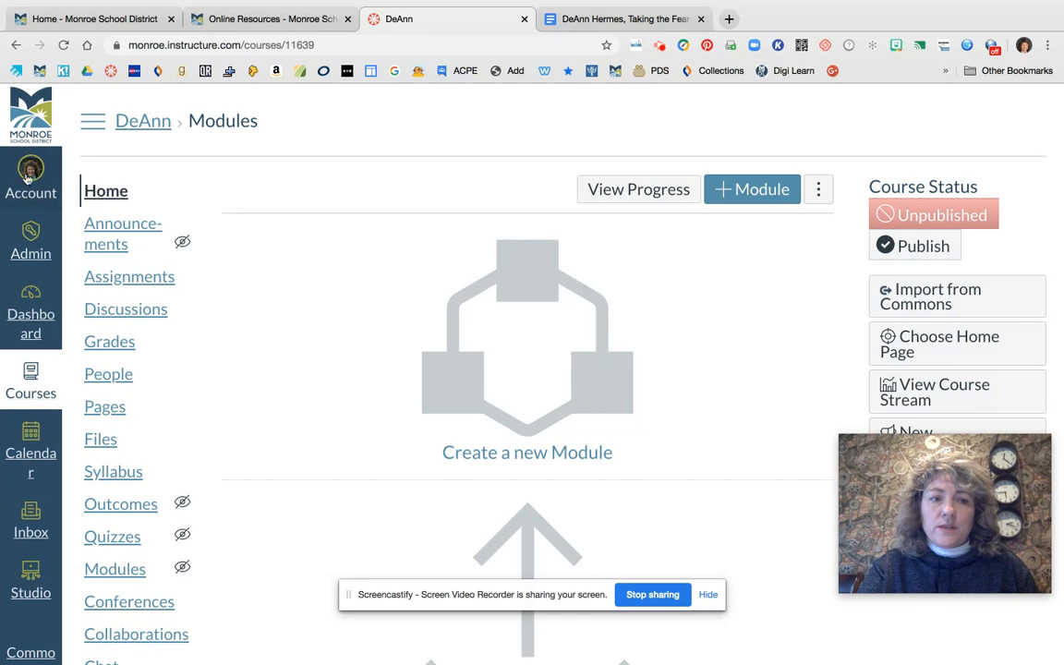
Return to the dashboard and look through the course cards down to the pink sandbox card
left_click(42, 319)
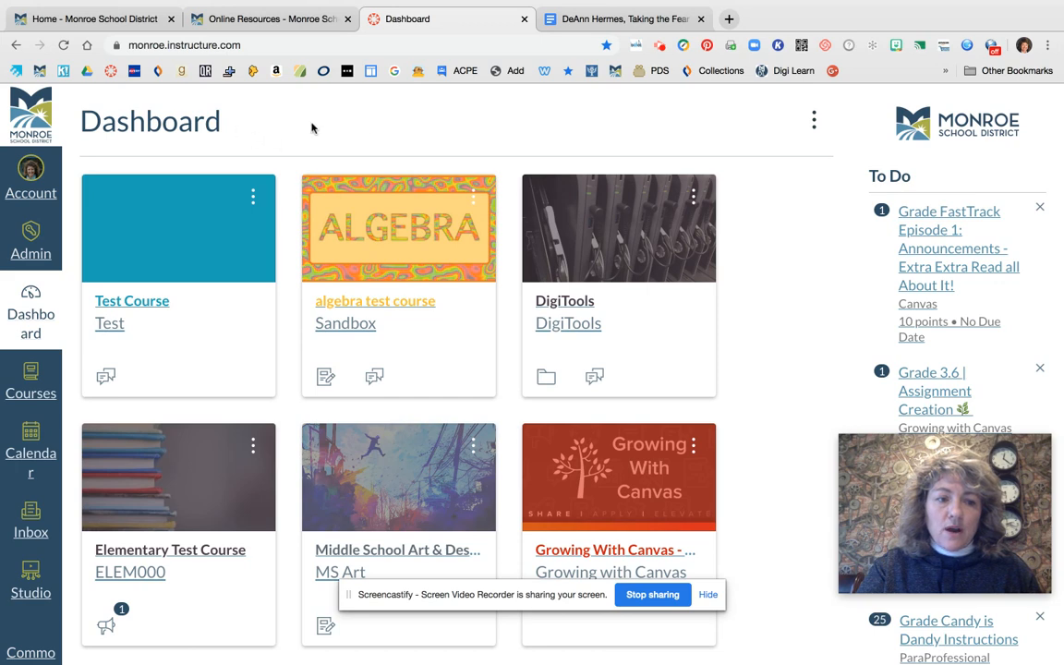
scroll(369, 135, "down", 3)
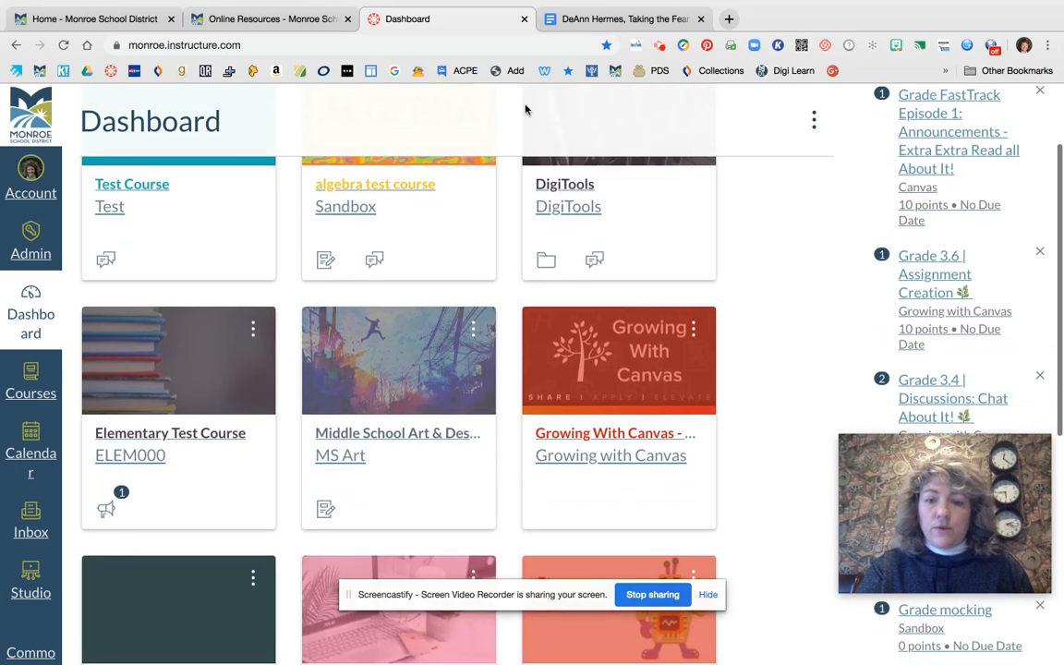
scroll(747, 273, "down", 2)
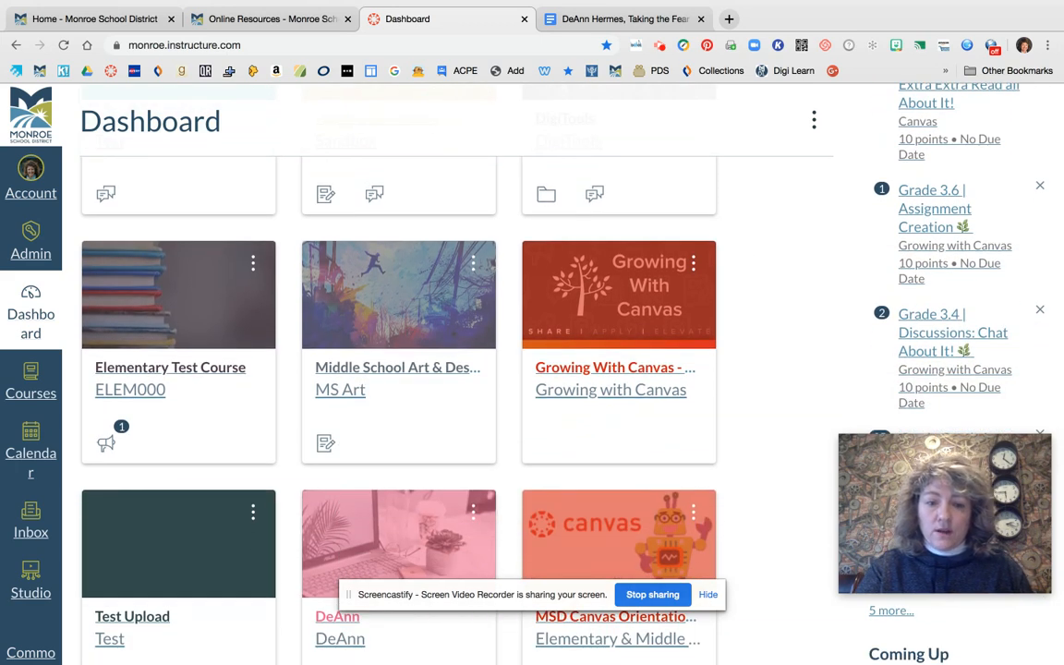
scroll(746, 272, "down", 1)
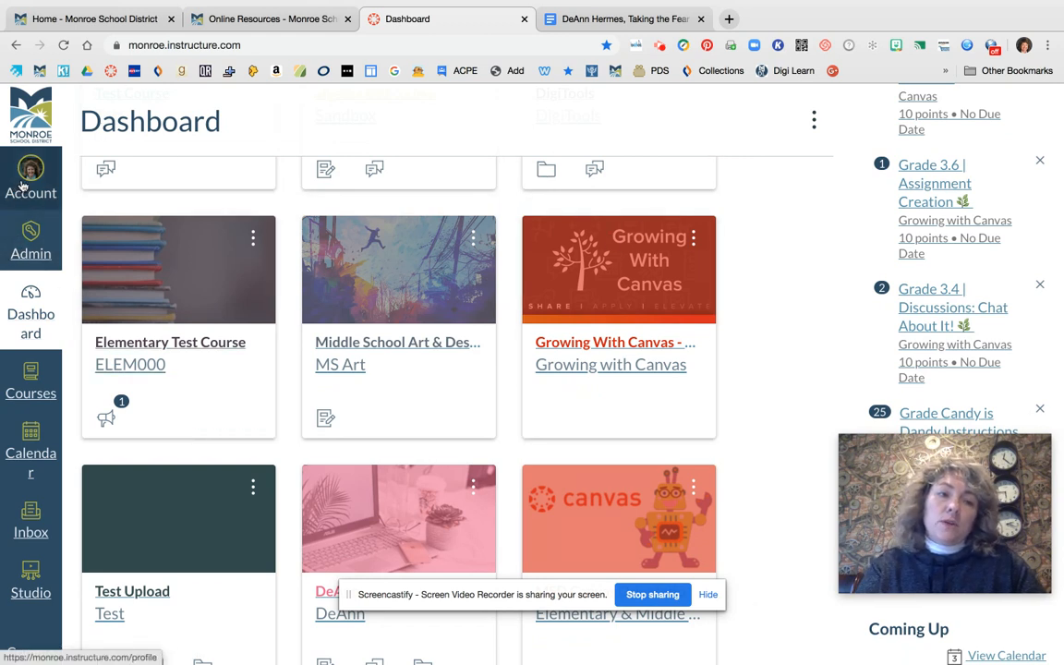
Open Studio to view the uploaded videos and return to the dashboard
left_click(31, 582)
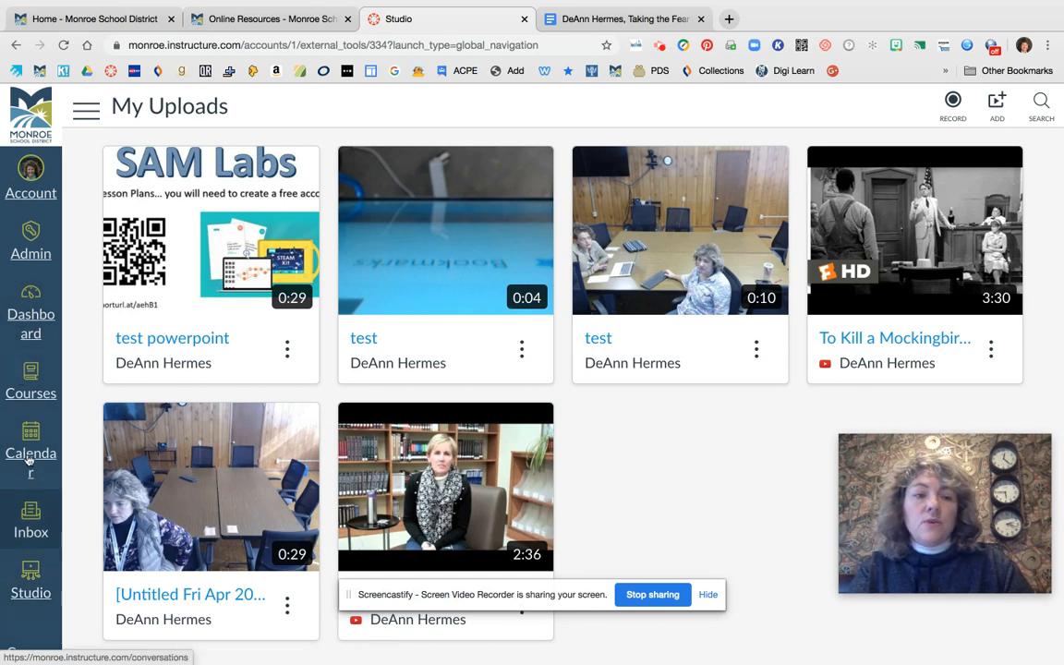
left_click(37, 318)
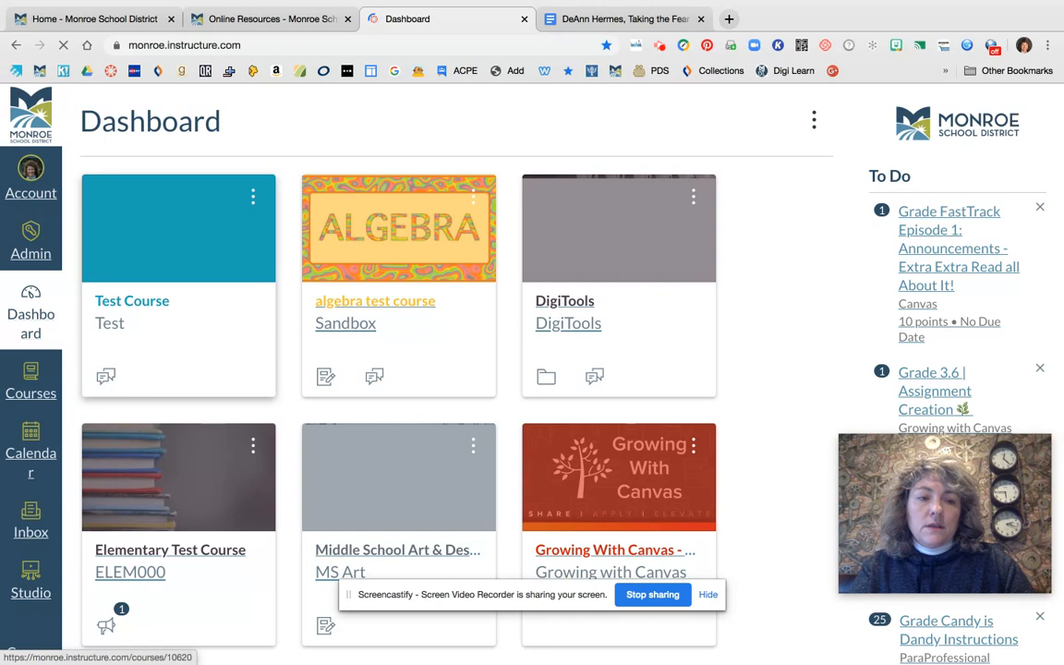
Open the Test Course and view the media in its course-level Studio collection
left_click(185, 370)
scroll(164, 449, "down", 5)
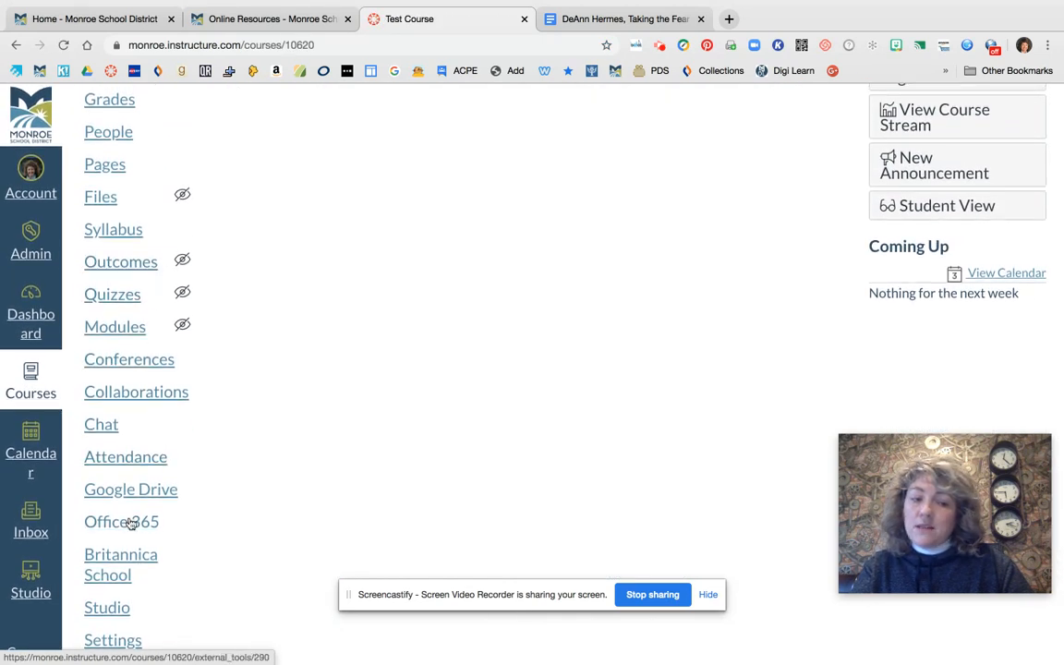
left_click(119, 608)
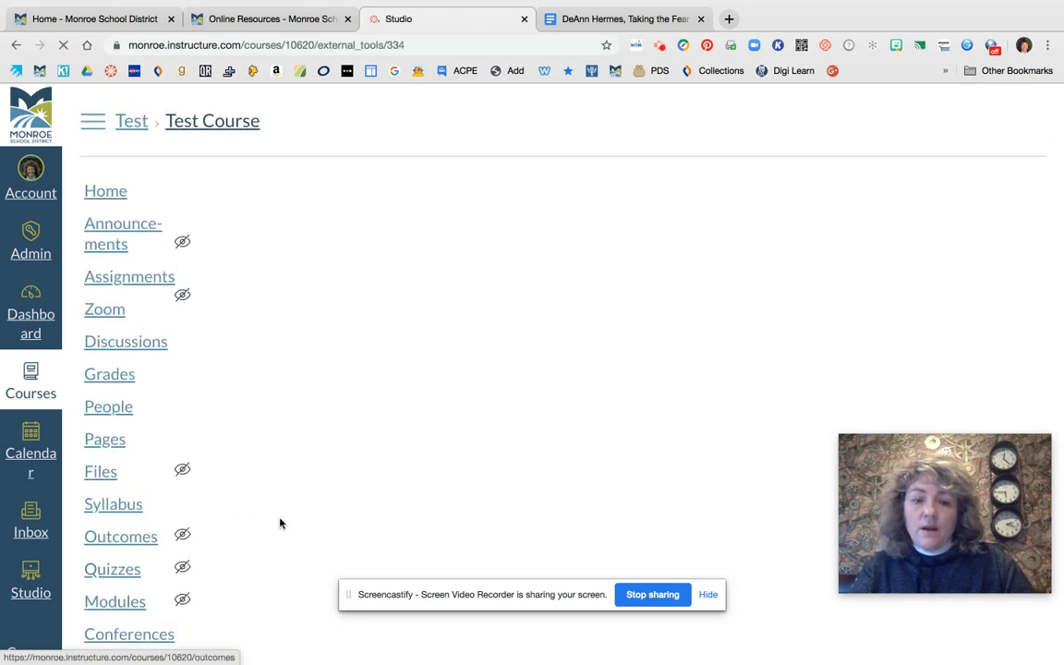
scroll(282, 523, "down", 3)
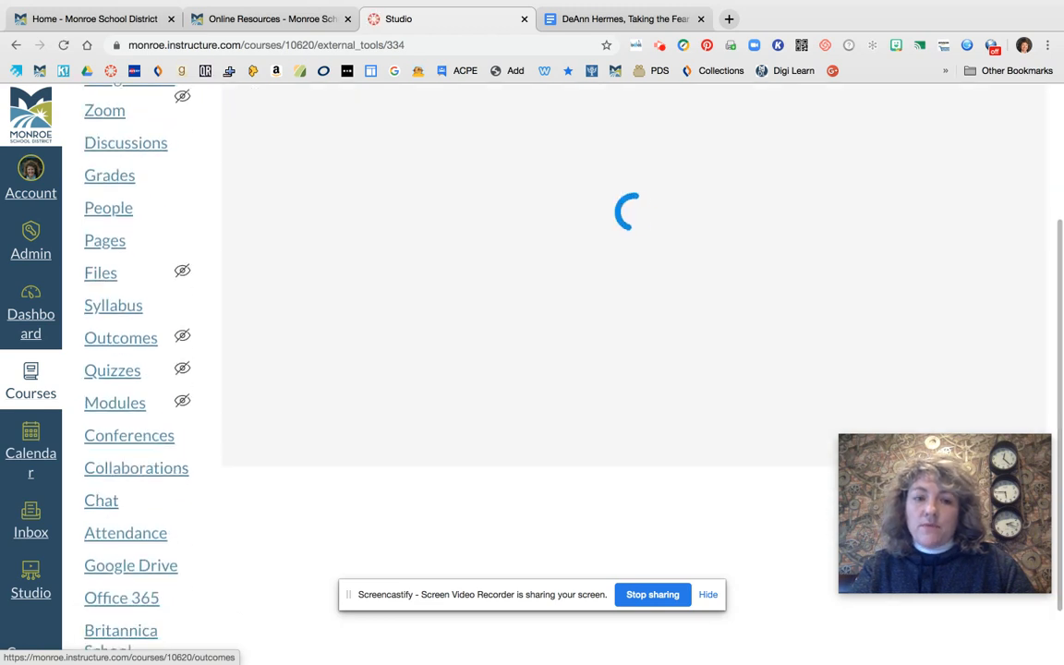
scroll(138, 369, "up", 2)
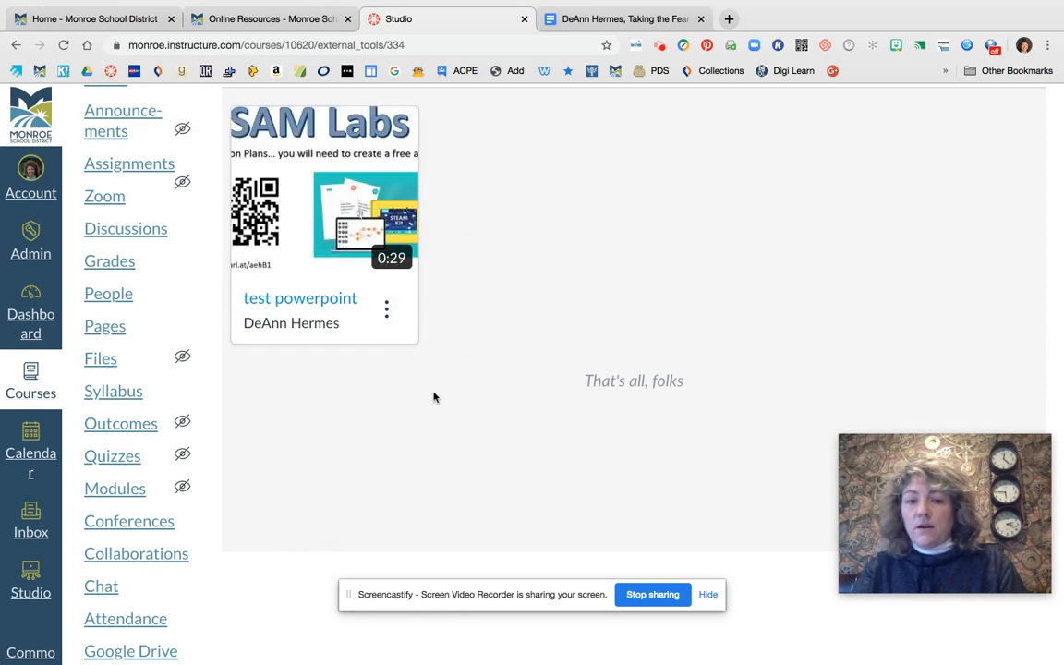
scroll(433, 397, "up", 3)
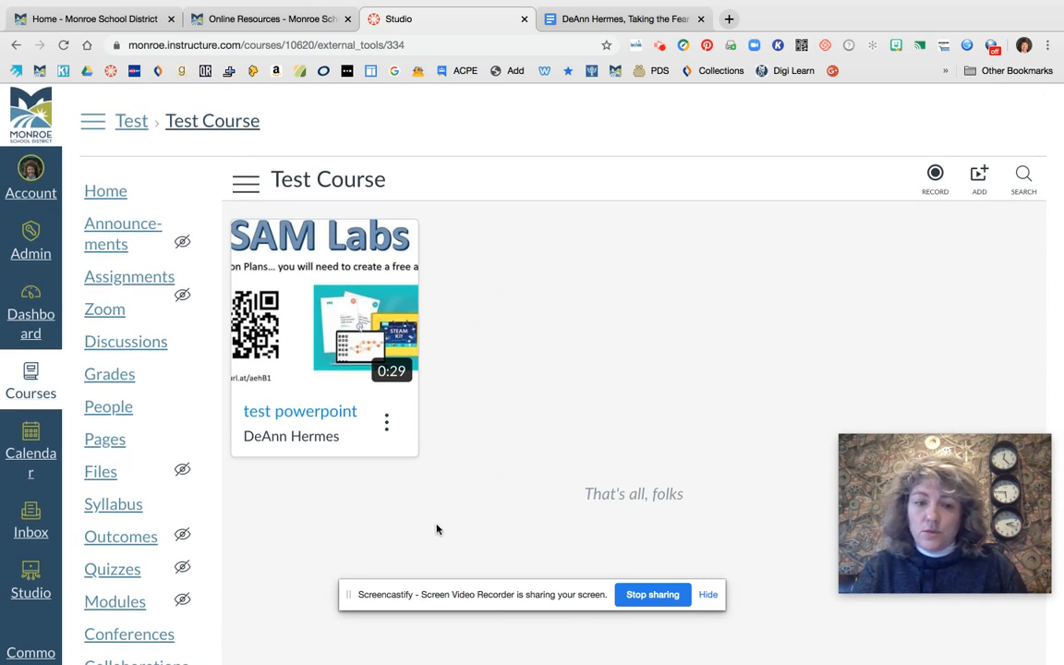
Go to the account-wide Studio library and look over the videos in My Uploads
left_click(33, 579)
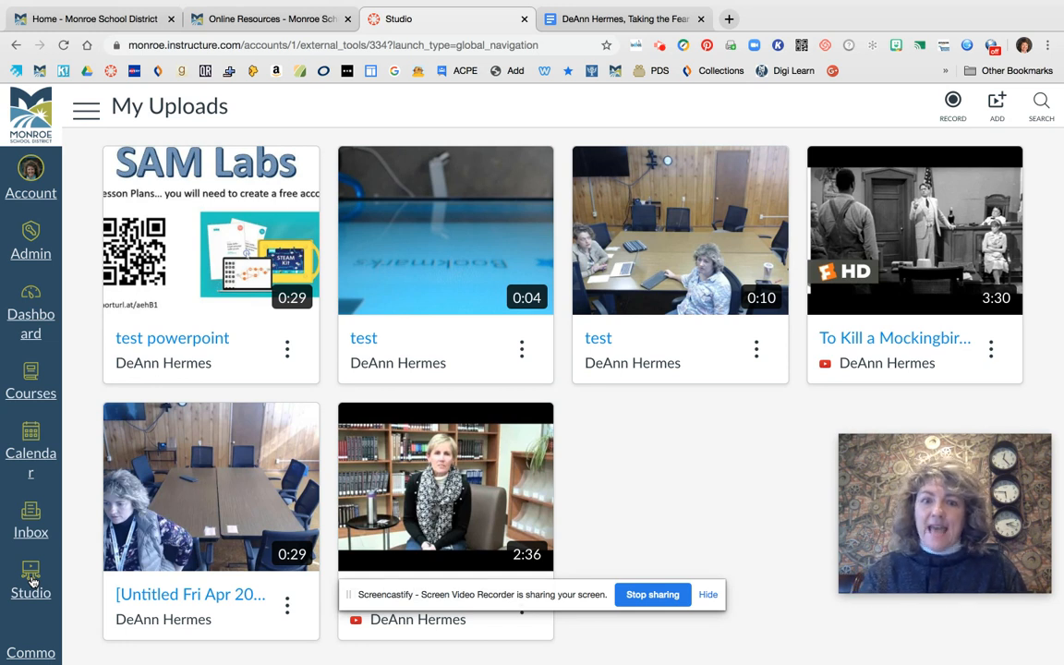
mouse_move(411, 275)
mouse_move(431, 562)
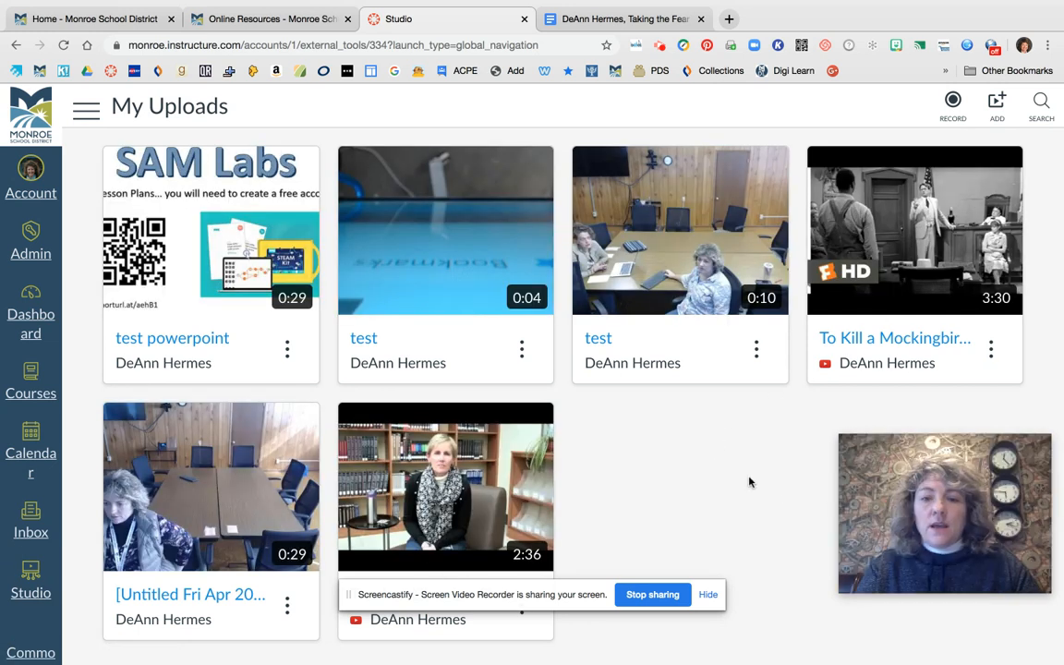
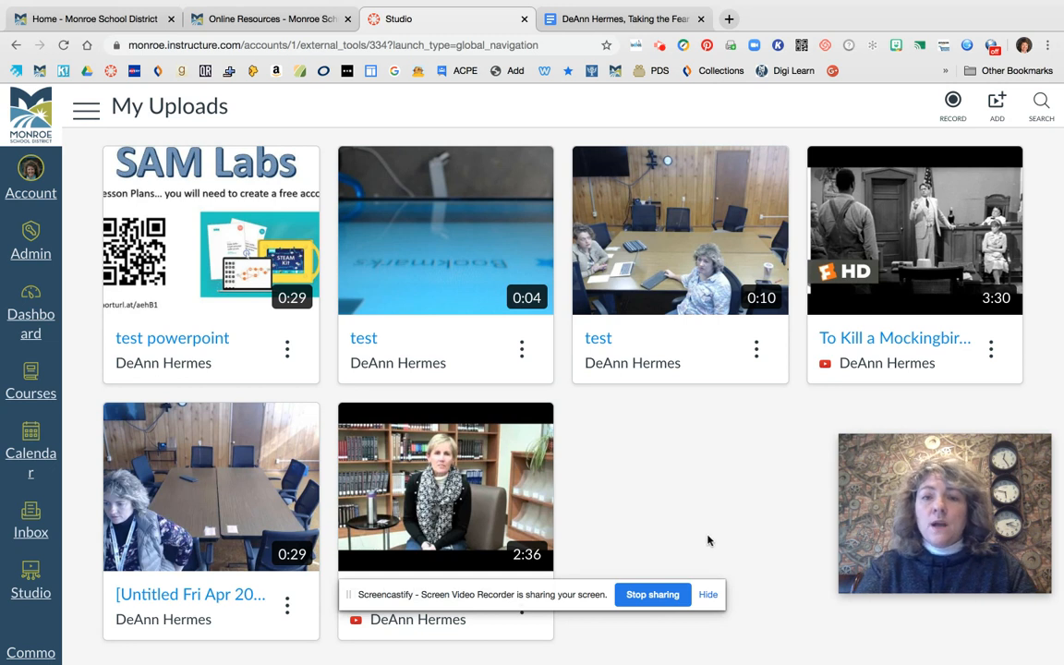
Open the webcam recorder from My Uploads, dismiss the iCloud alert, and close the recorder without recording
scroll(747, 500, "up", 1)
scroll(746, 500, "down", 1)
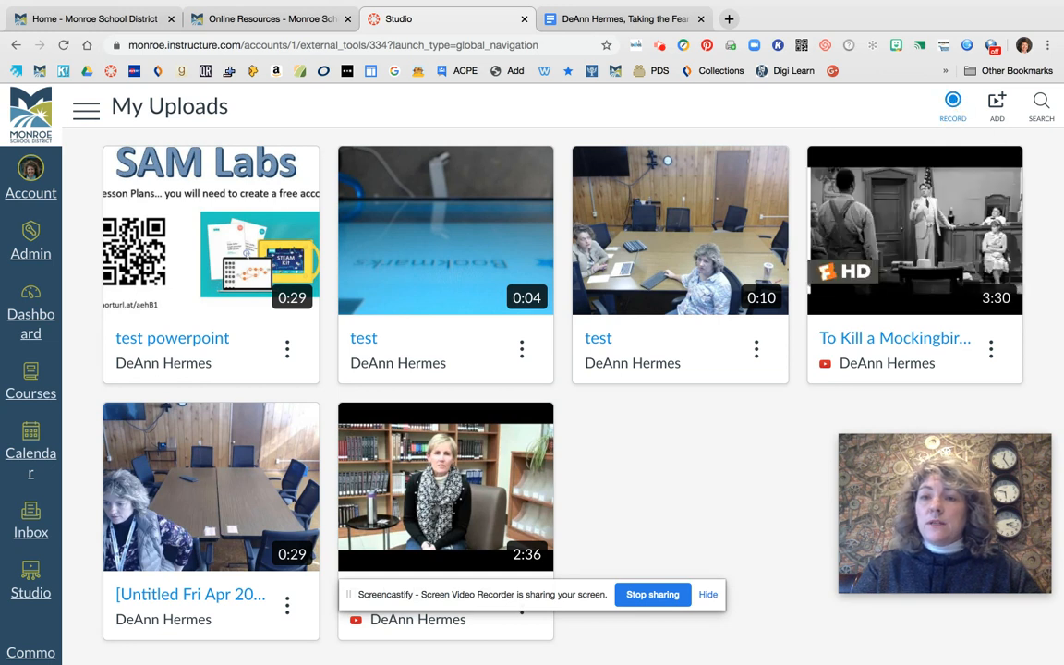
left_click(957, 103)
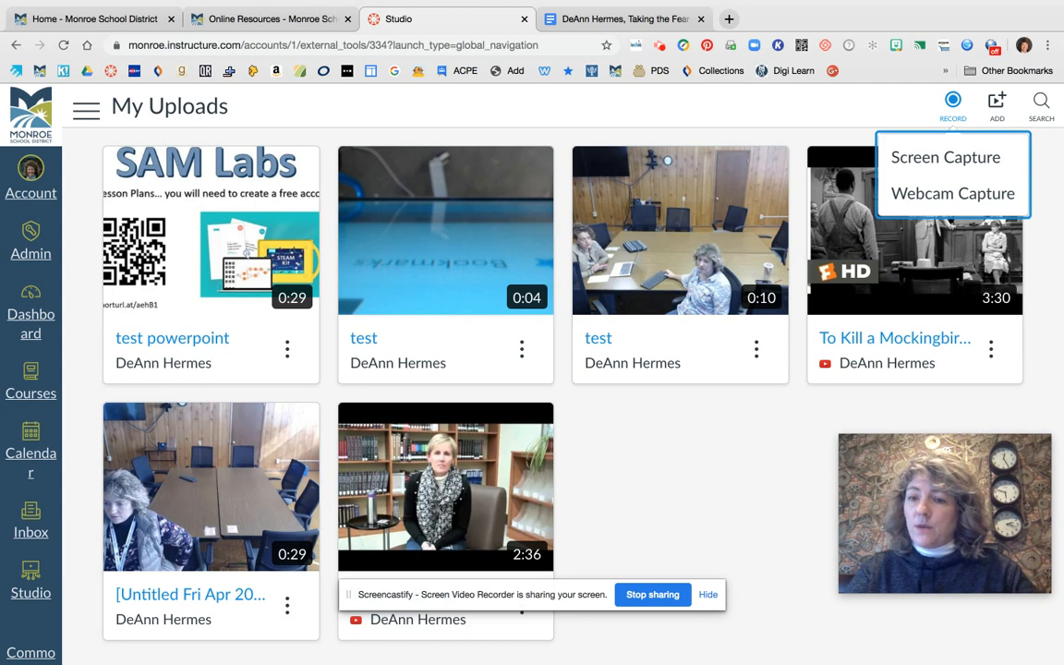
left_click(967, 196)
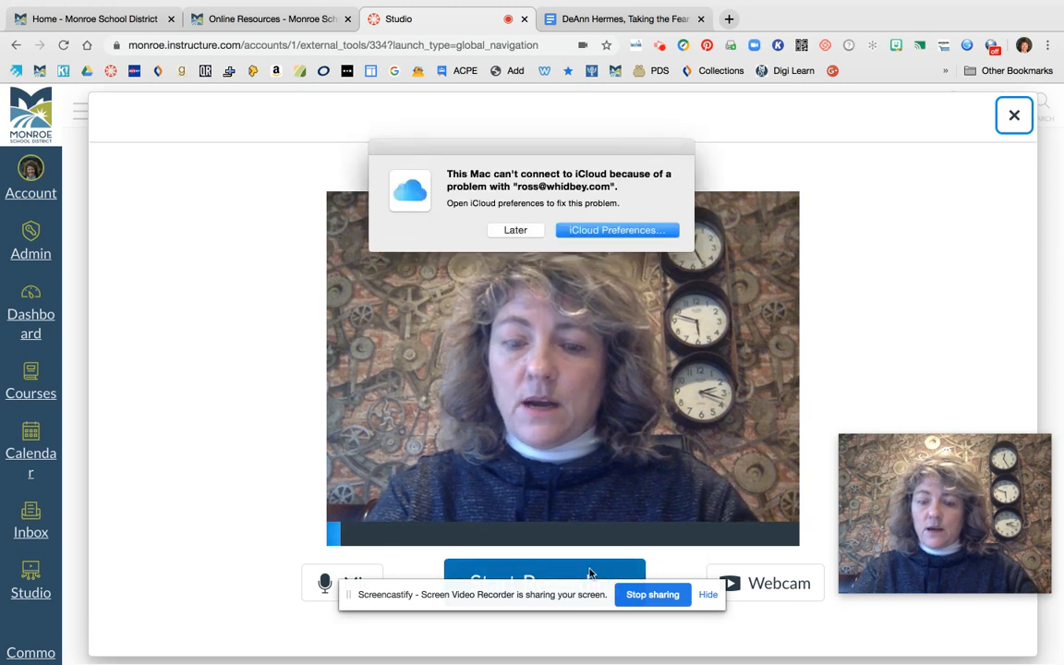
left_click(515, 230)
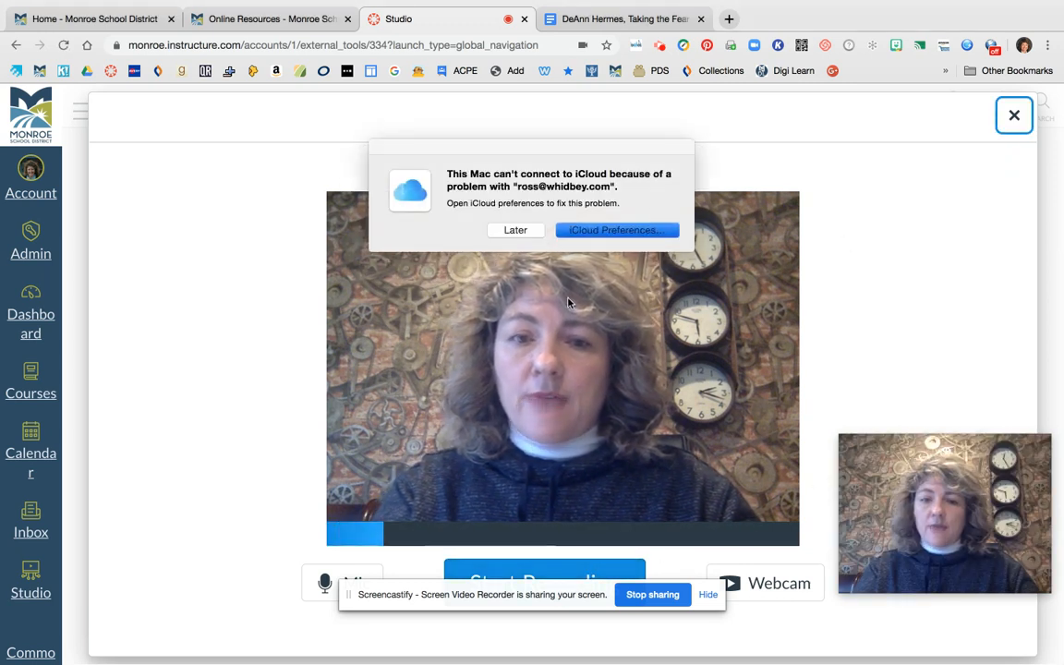
left_click(513, 230)
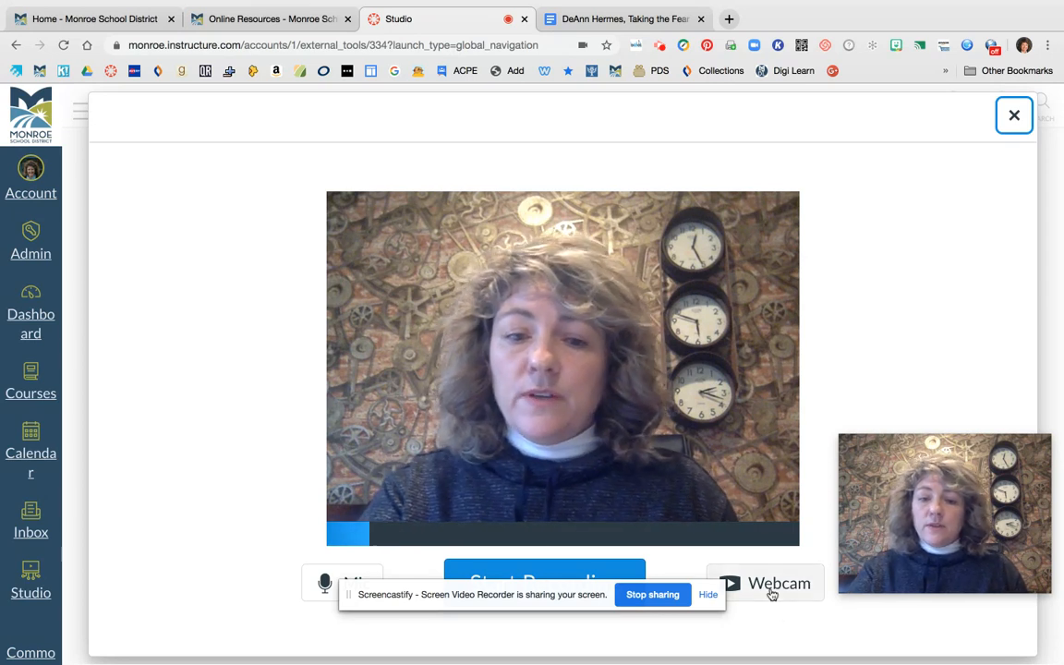
left_click(1015, 117)
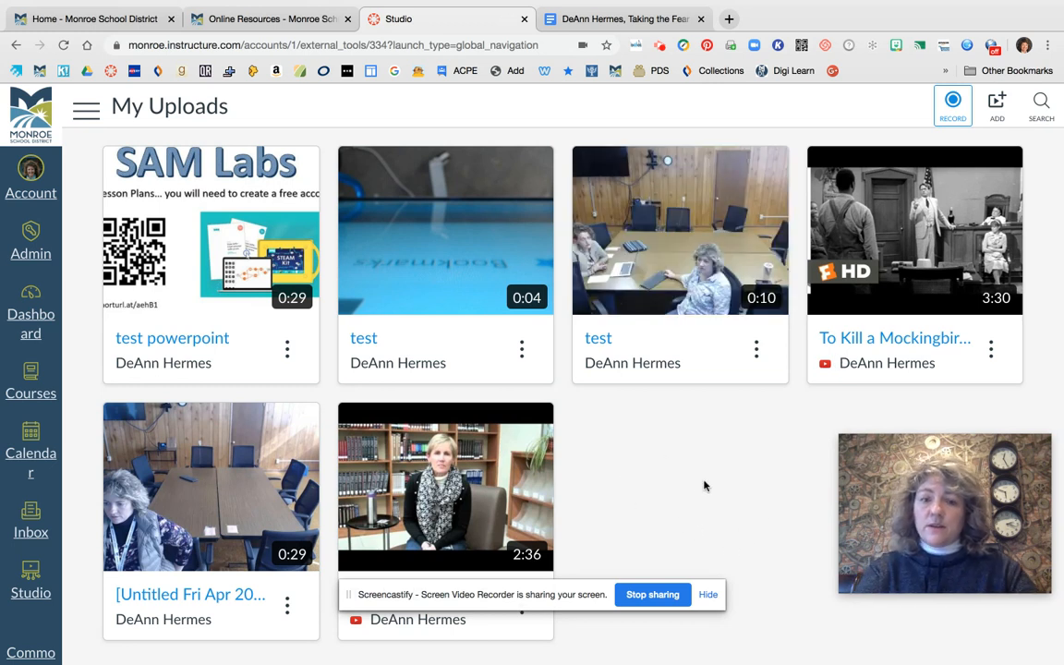
Review the media options of the 10-second test video, opening the Replace Thumbnail file picker and cancelling it
scroll(706, 473, "down", 1)
scroll(672, 429, "down", 1)
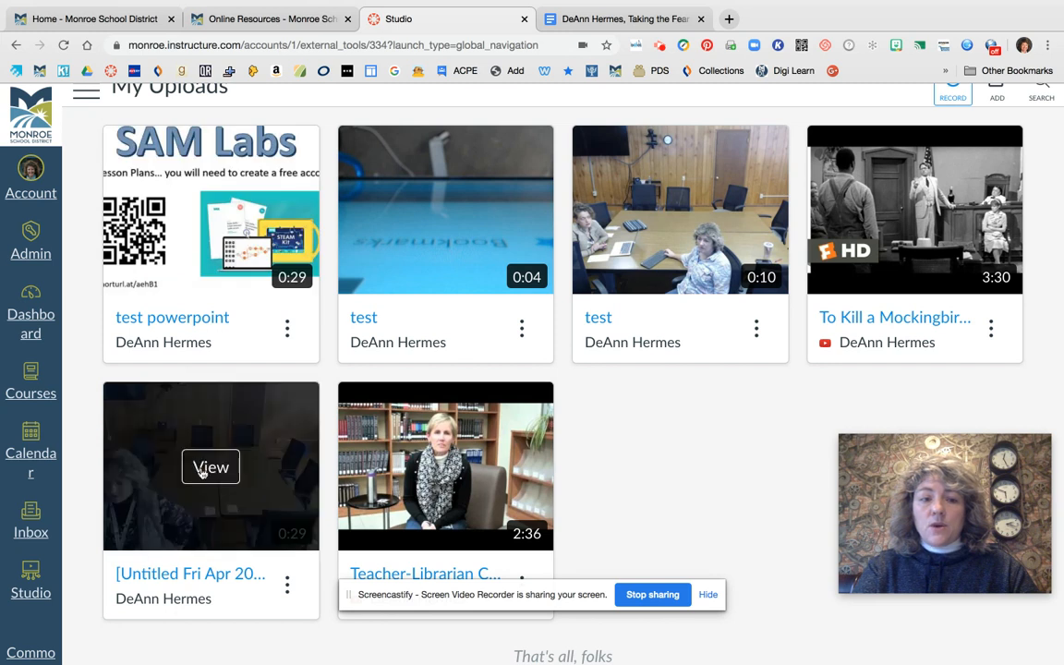
scroll(722, 468, "up", 1)
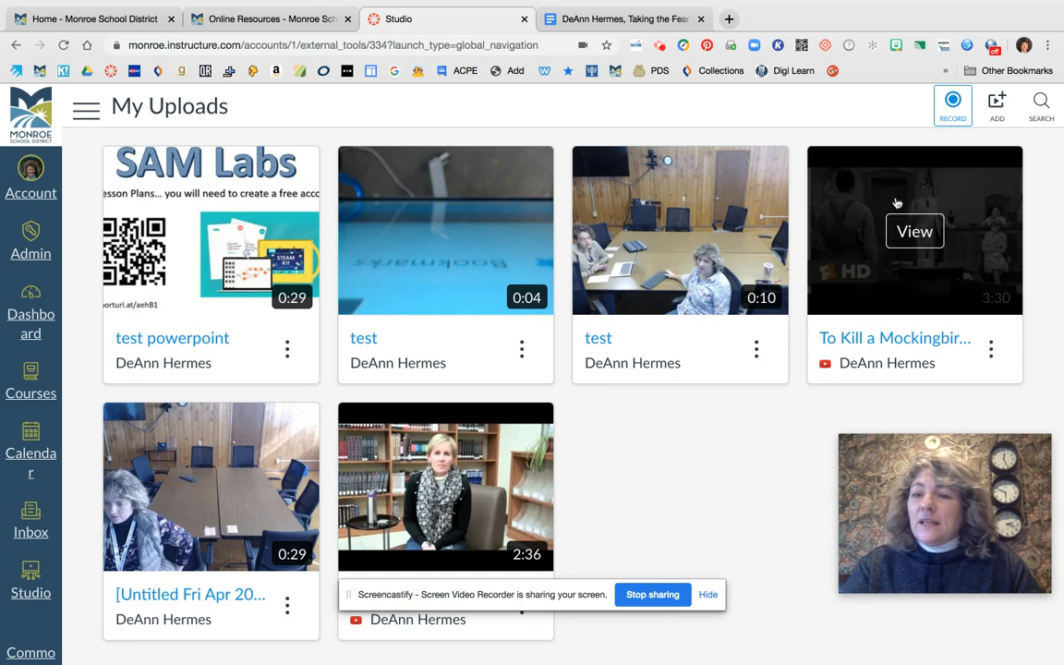
left_click(756, 351)
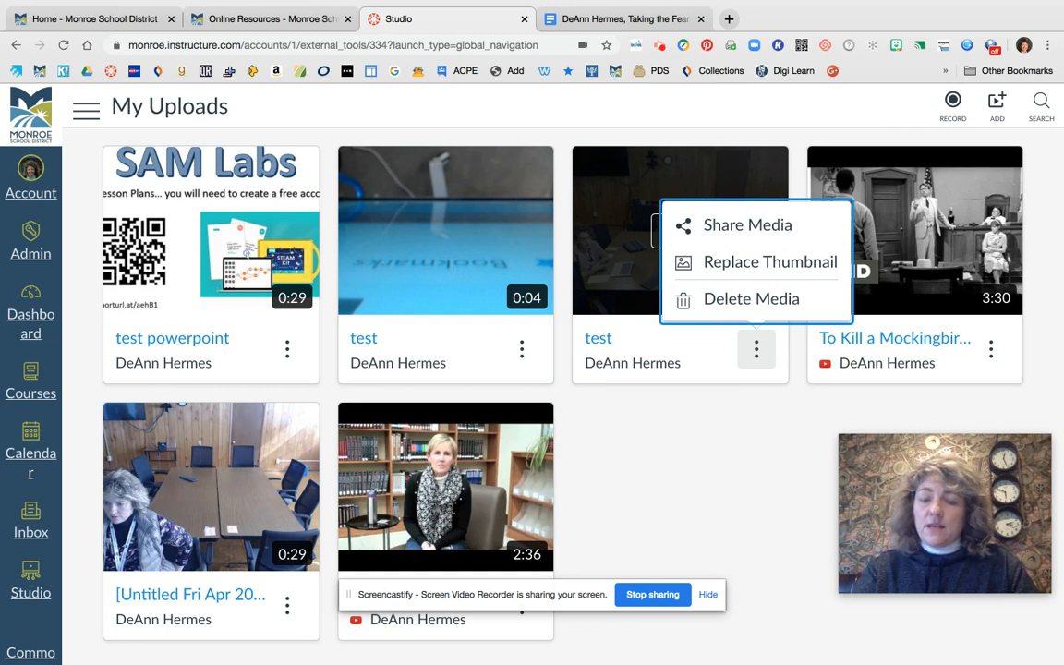
left_click(791, 272)
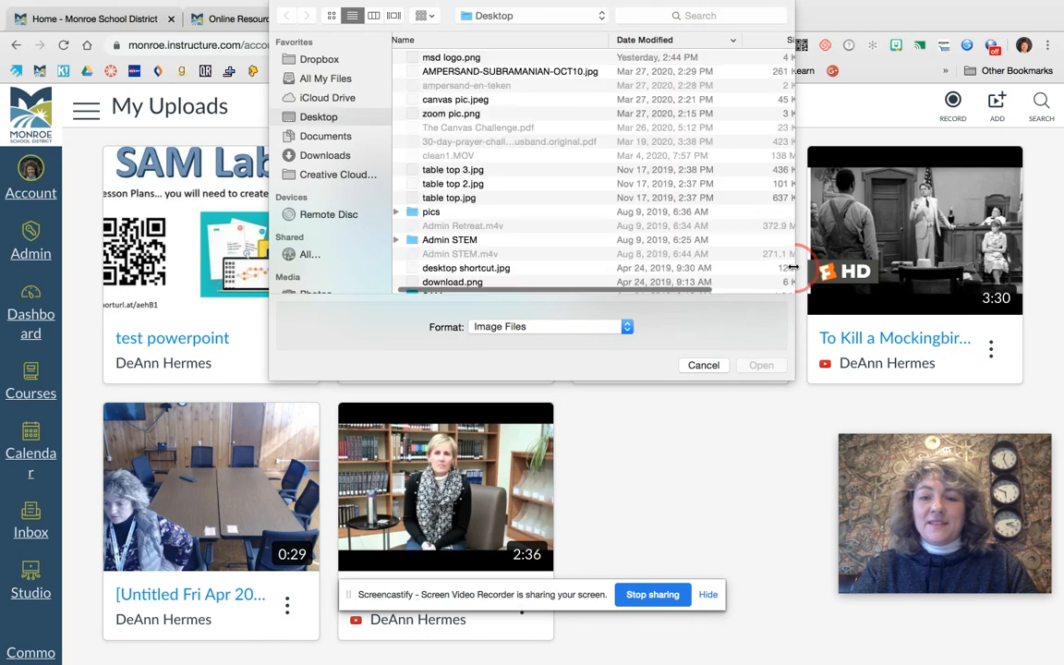
left_click(703, 365)
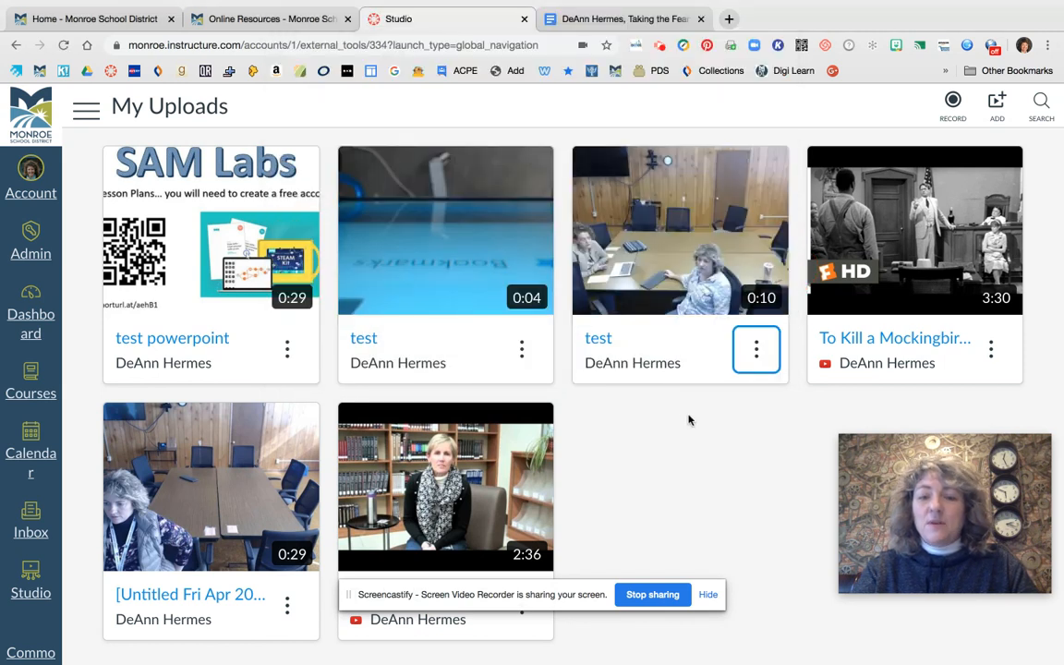
left_click(754, 355)
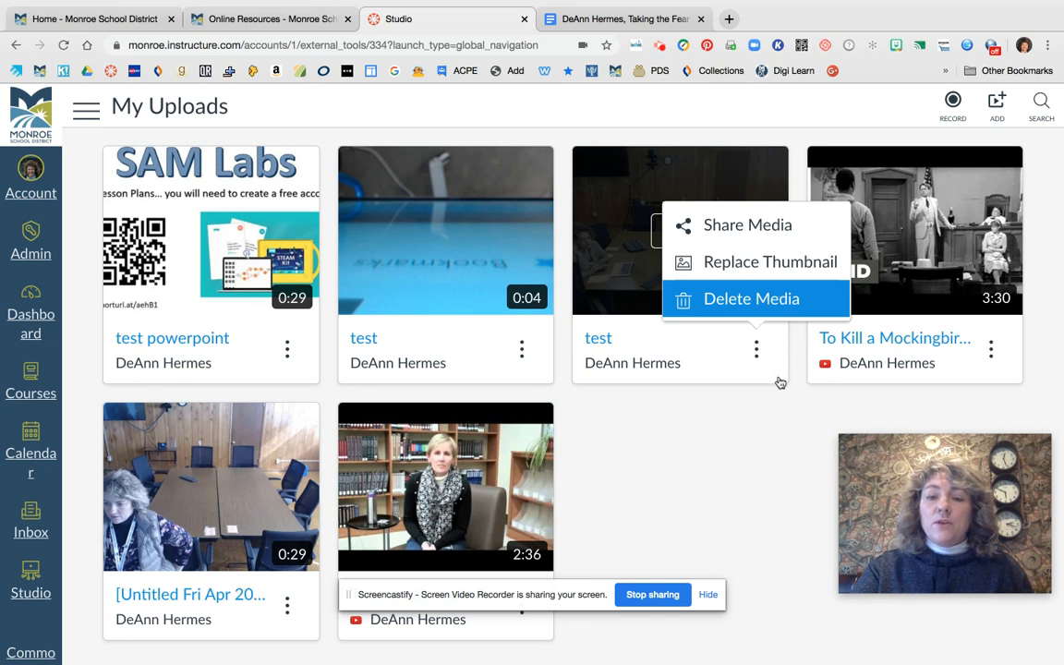
left_click(761, 430)
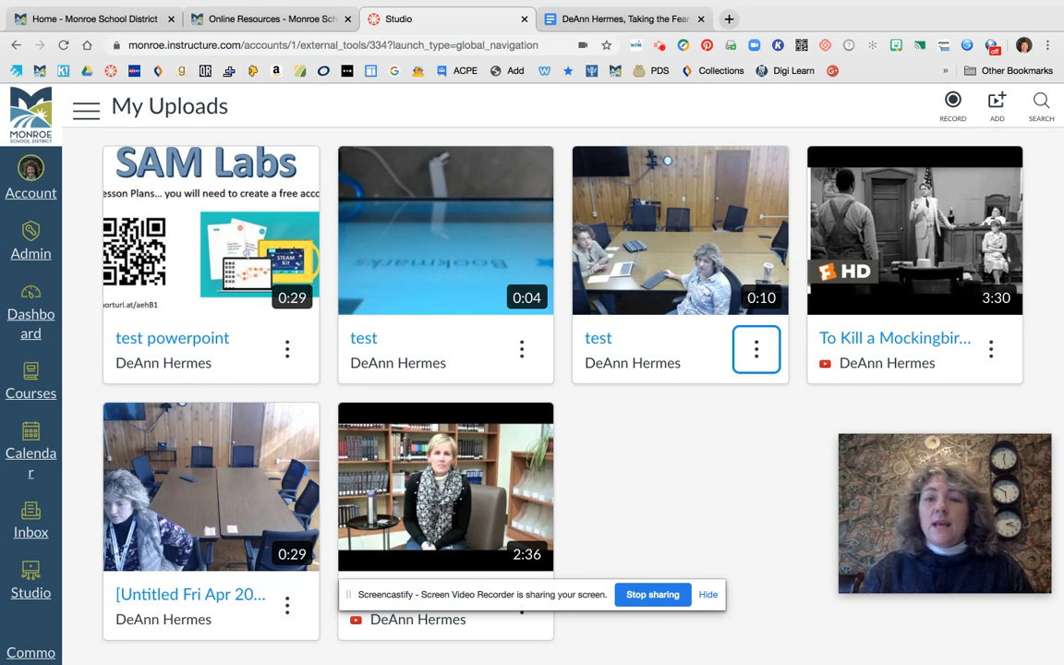
View the Add to My Uploads options, close the dialog, and open YouTube in a new browser tab
left_click(999, 108)
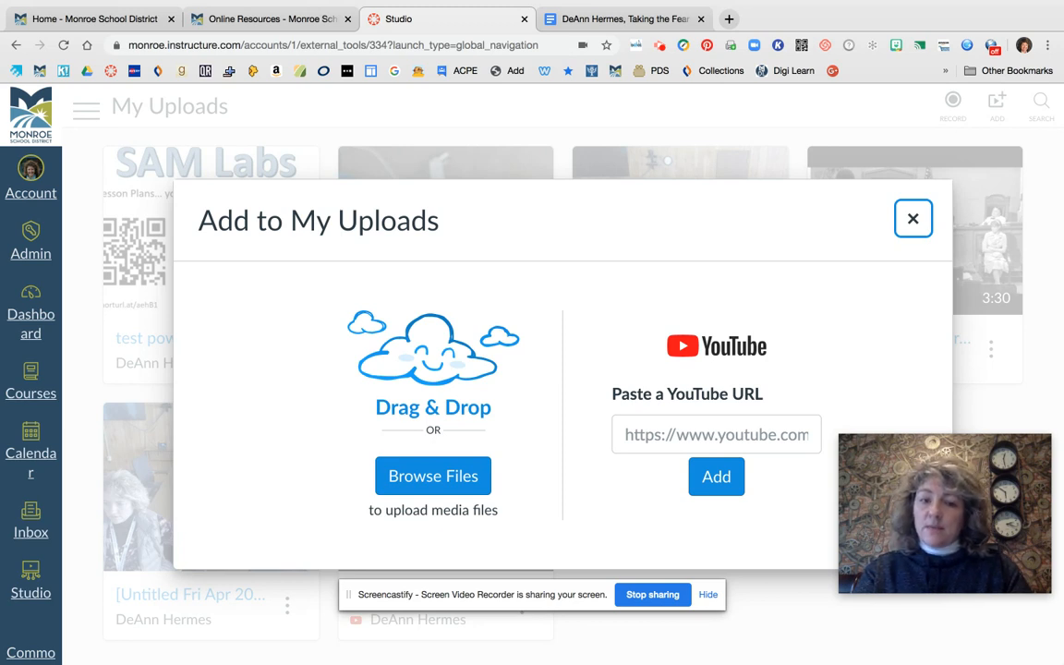
left_click(913, 218)
left_click(729, 19)
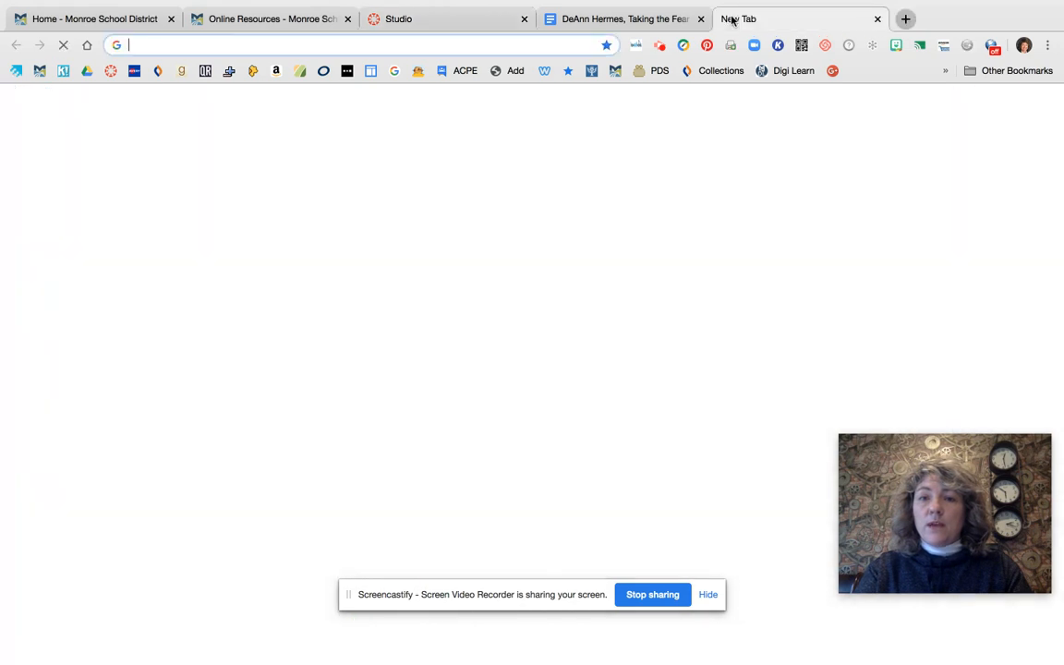
type("youtube.com")
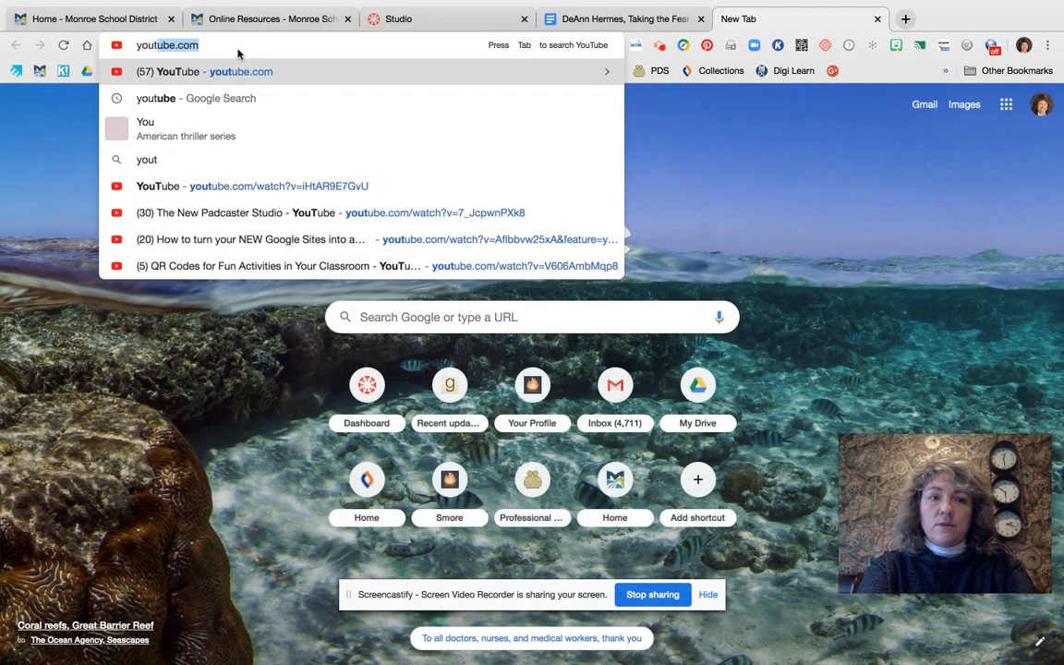
key("Return")
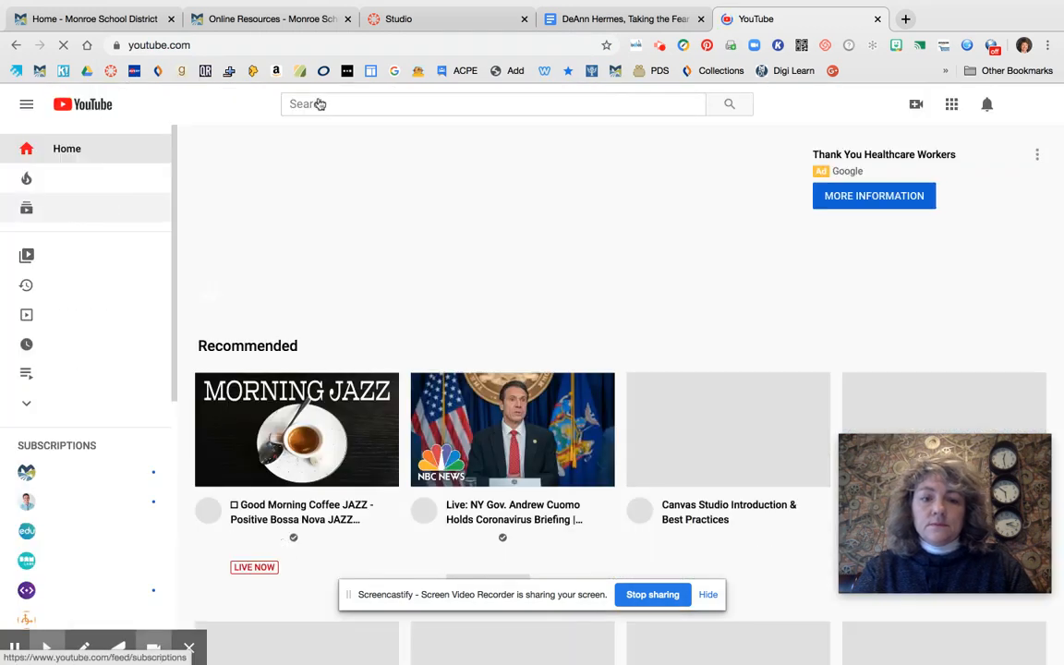
Search YouTube for sphero, open "How to Clean Your Sphero Robots & littleBits Products", and pause the video
left_click(376, 104)
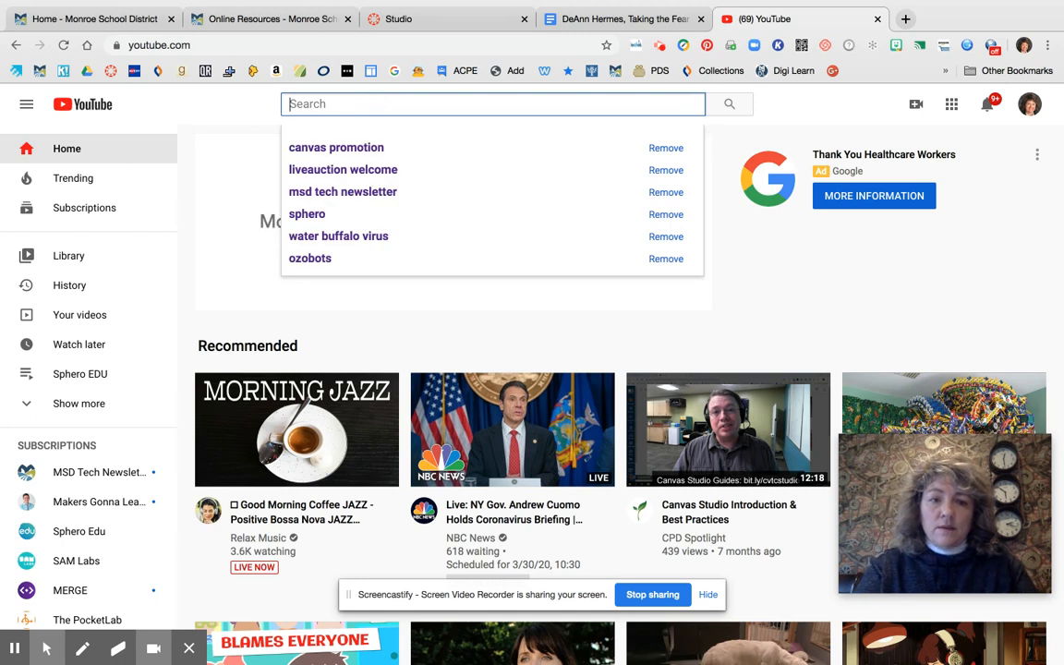
left_click(369, 218)
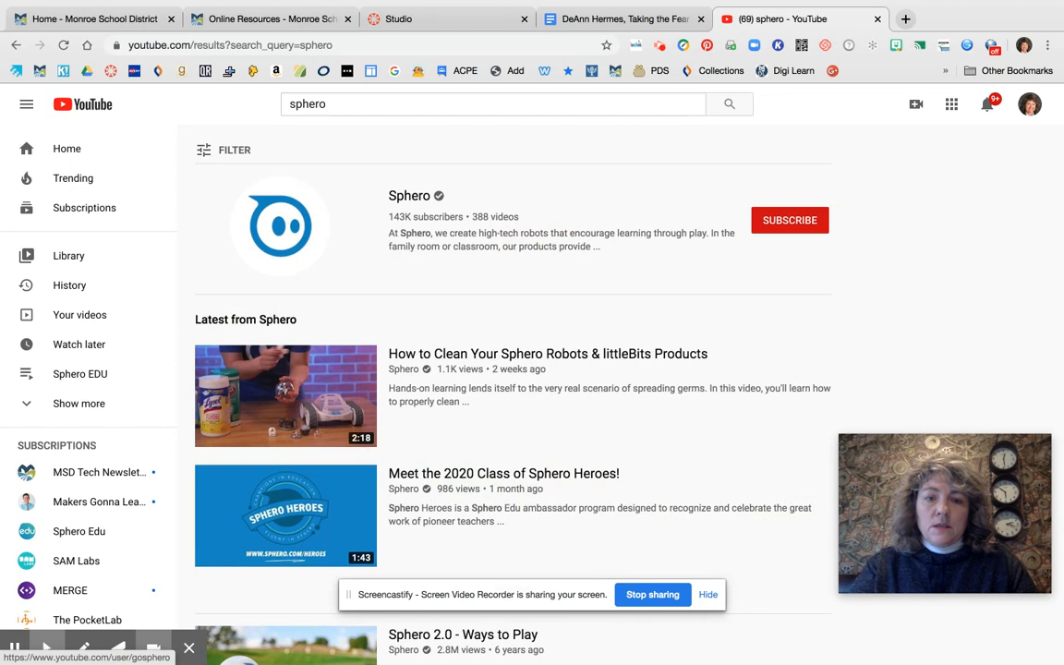
left_click(309, 380)
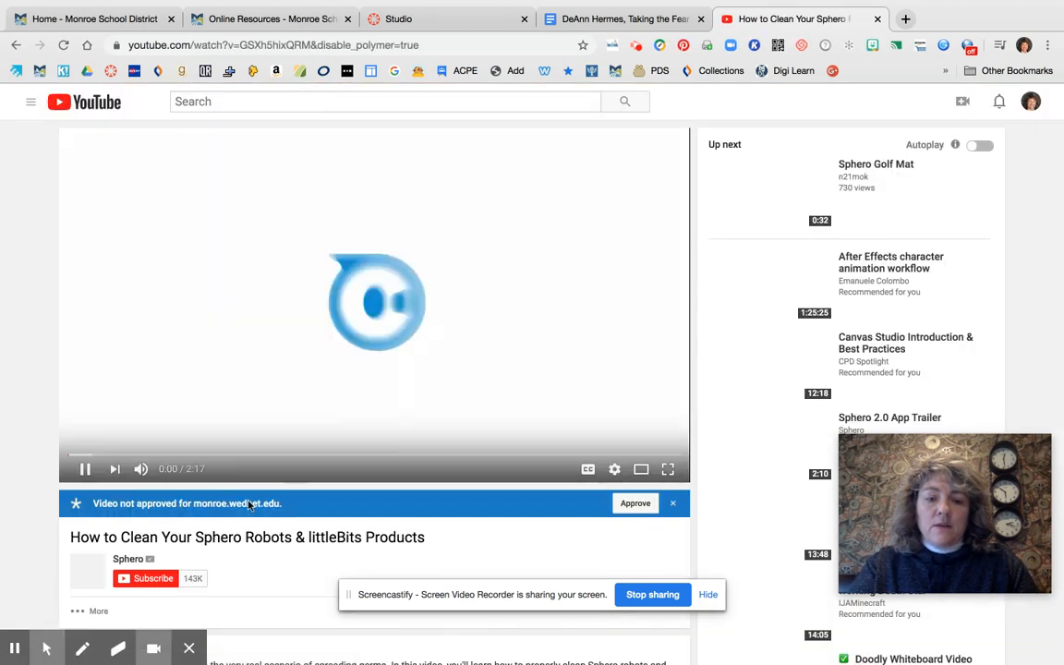
left_click(85, 468)
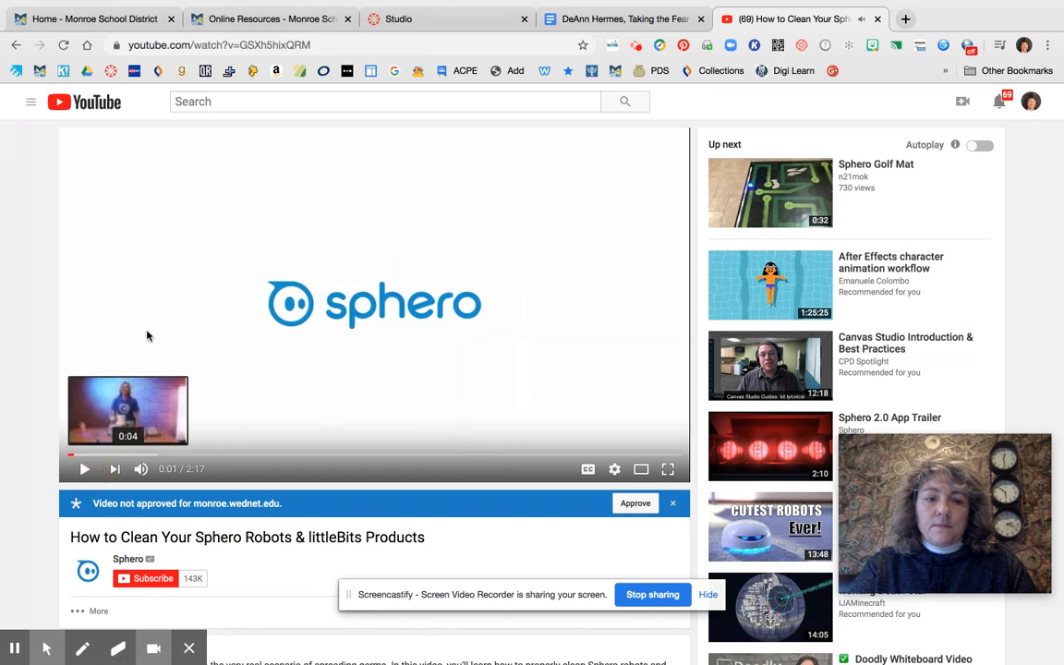
Copy the Sphero cleaning video's URL and add it to My Uploads in Studio as a YouTube video
left_click(322, 44)
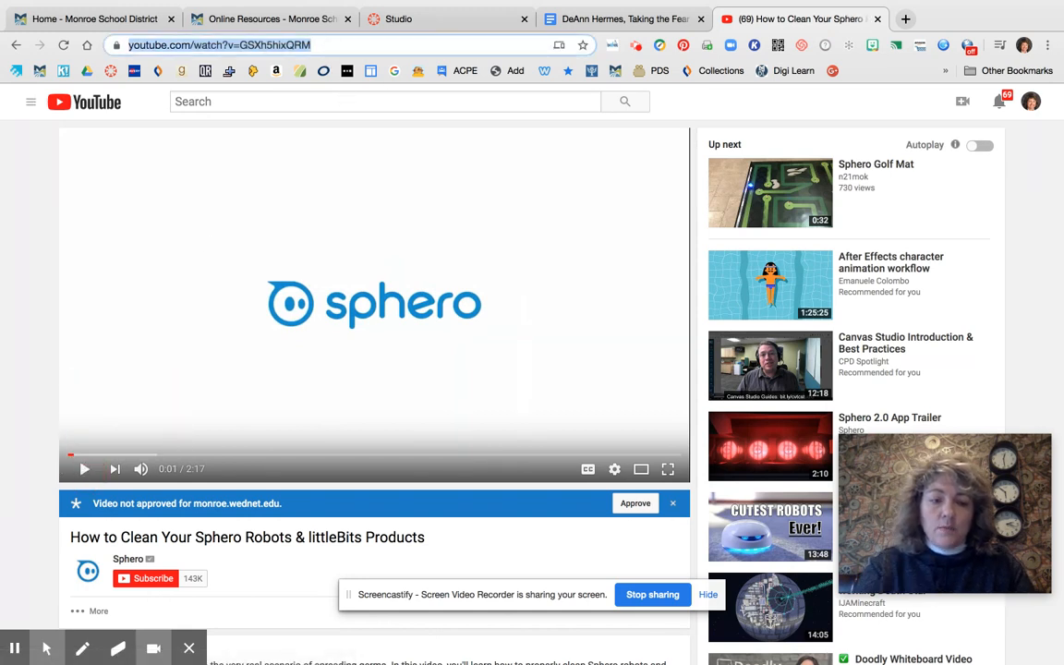
scroll(423, 296, "down", 4)
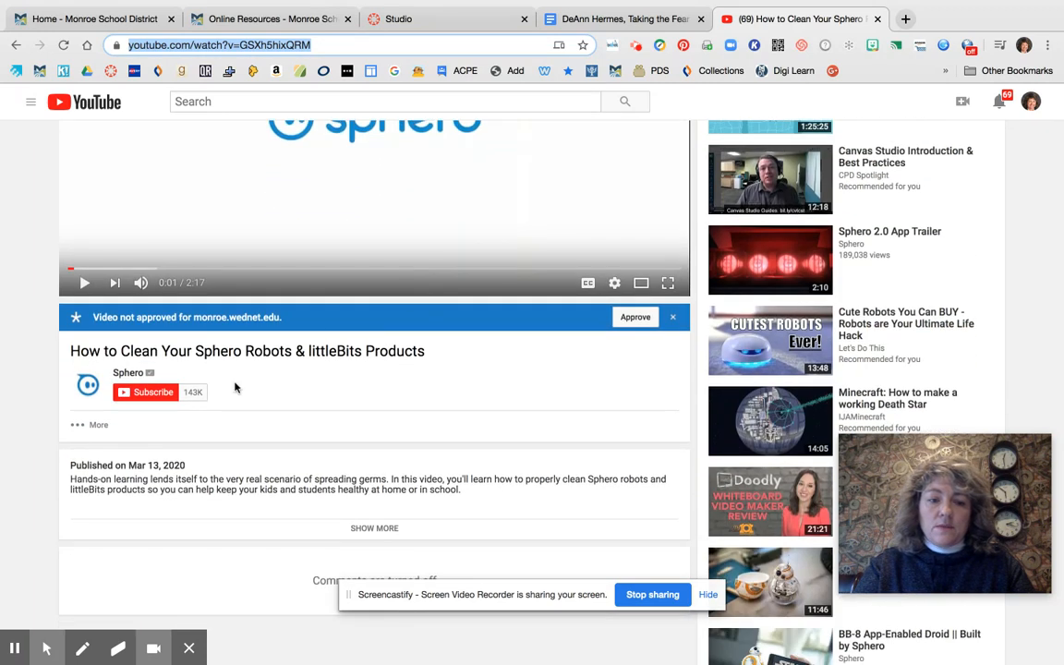
scroll(413, 411, "up", 4)
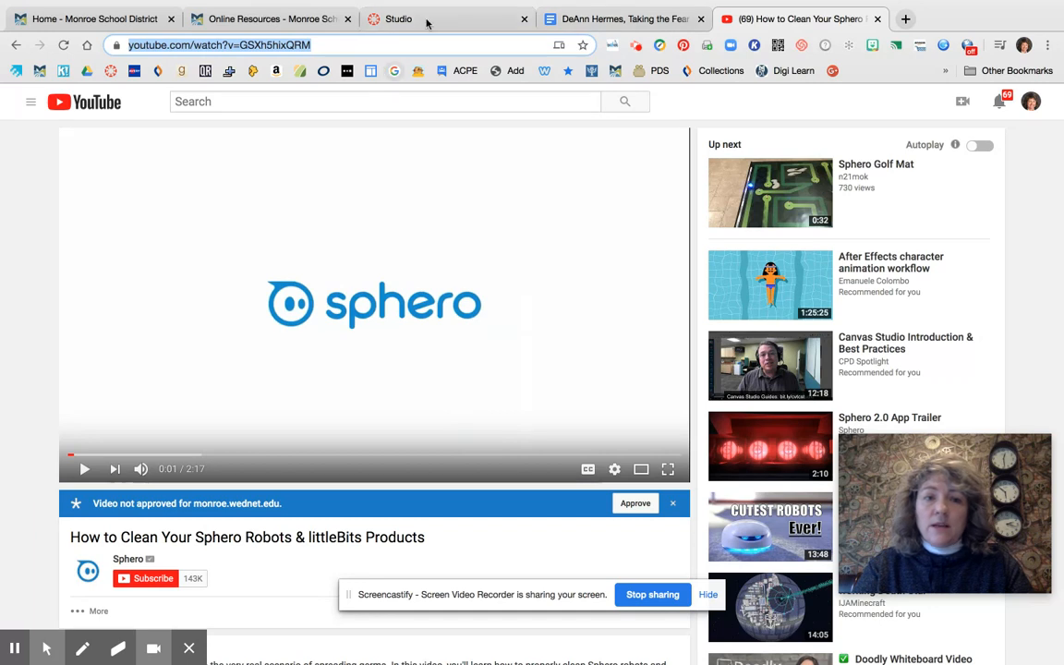
left_click(466, 19)
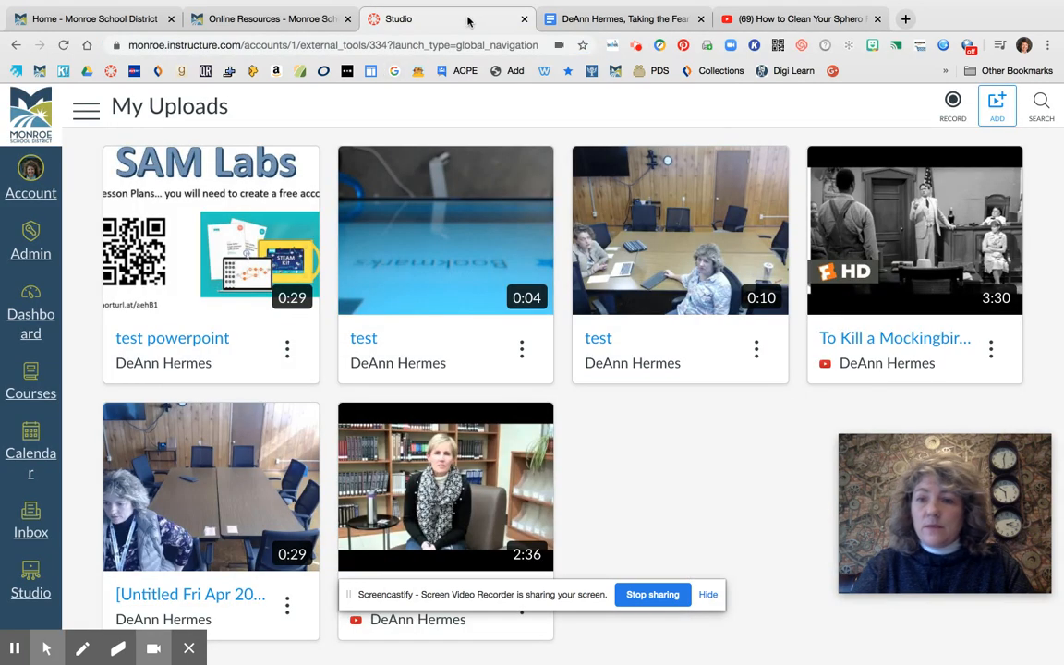
left_click(1002, 107)
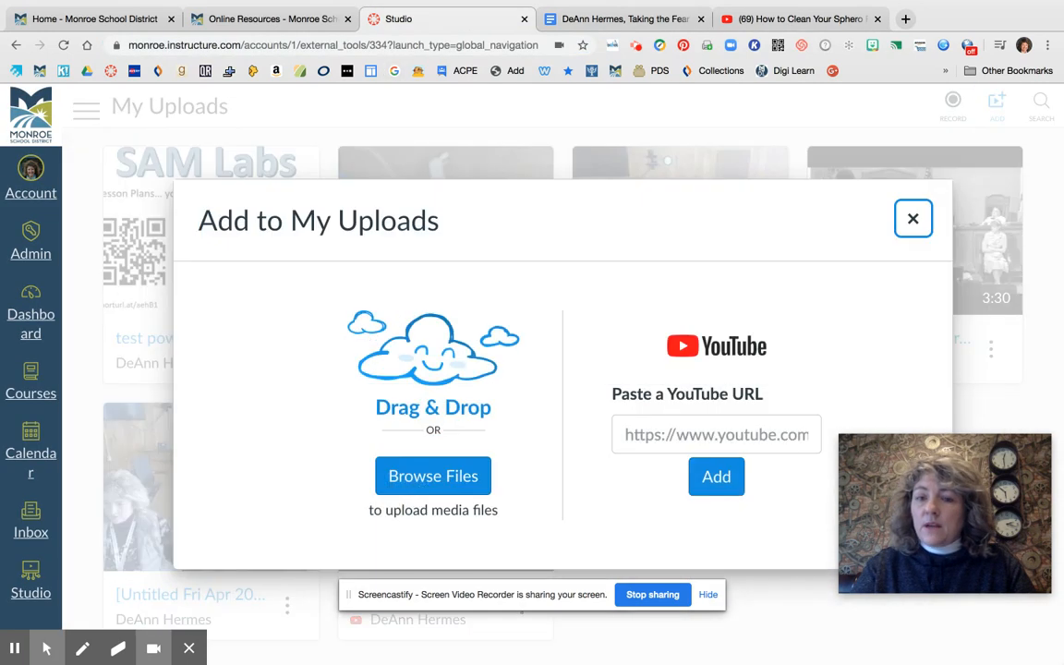
left_click(781, 434)
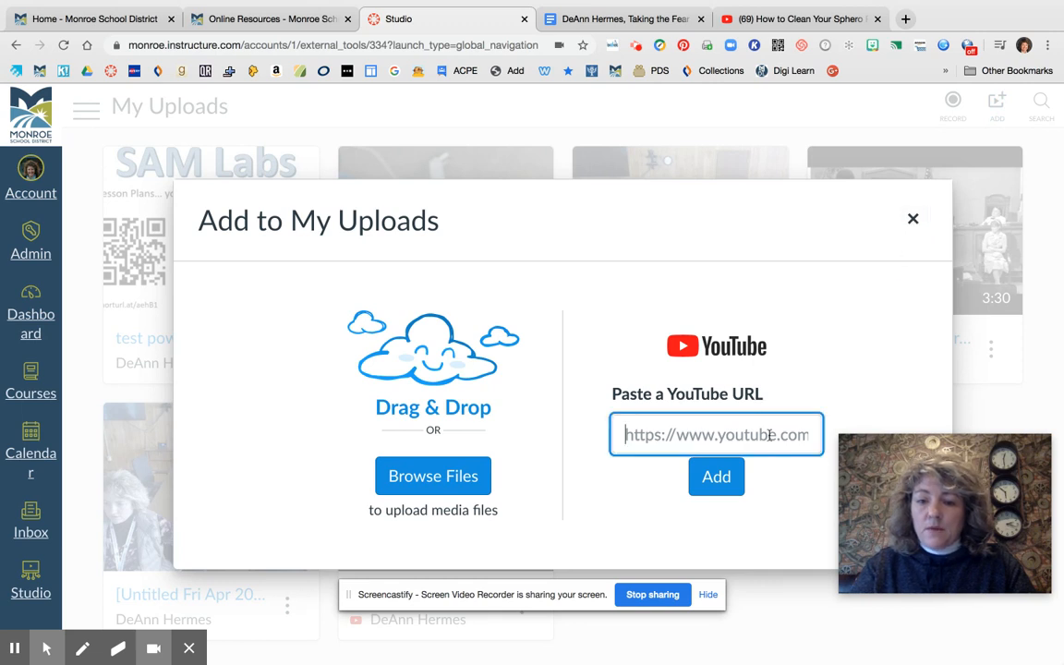
key("super+v")
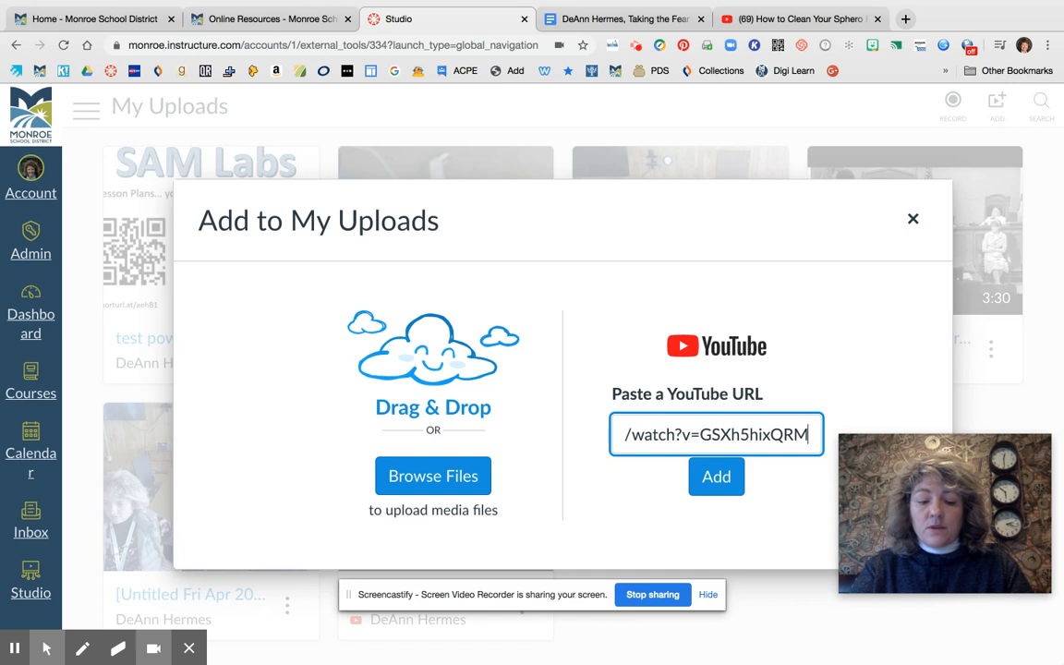
left_click(718, 477)
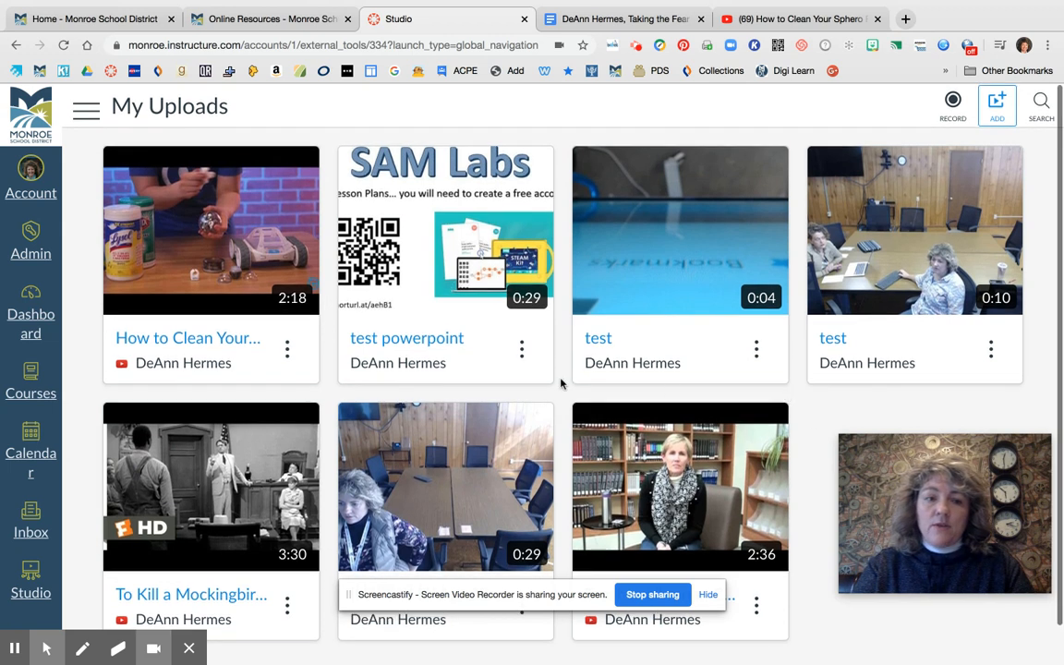
Look over the updated My Uploads library, return to the Canvas dashboard, and locate the pink sandbox course card
mouse_move(199, 275)
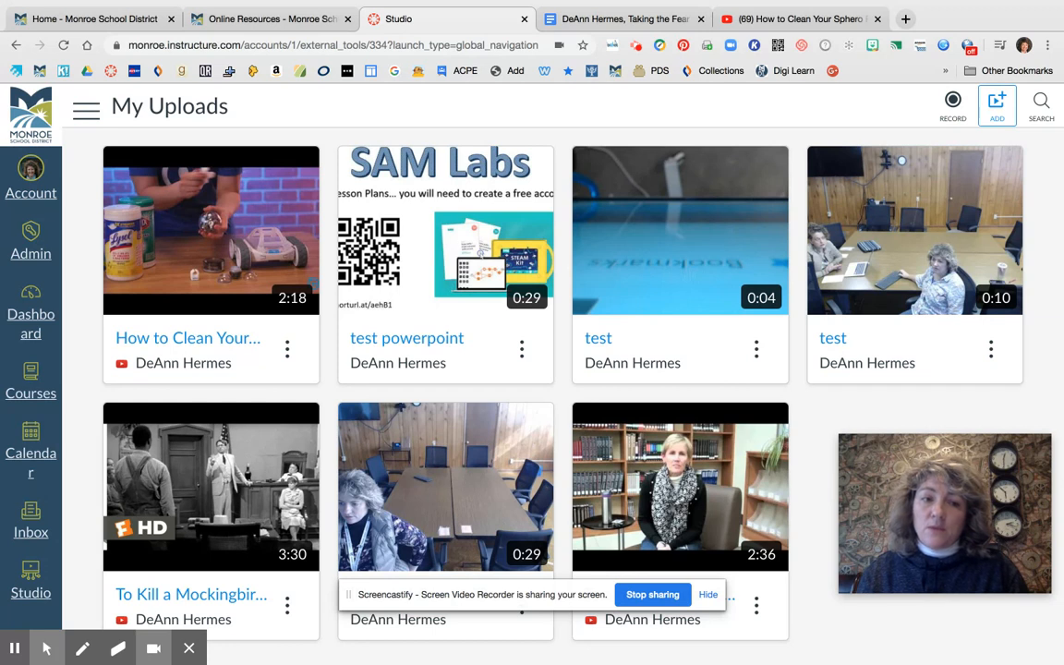
mouse_move(176, 314)
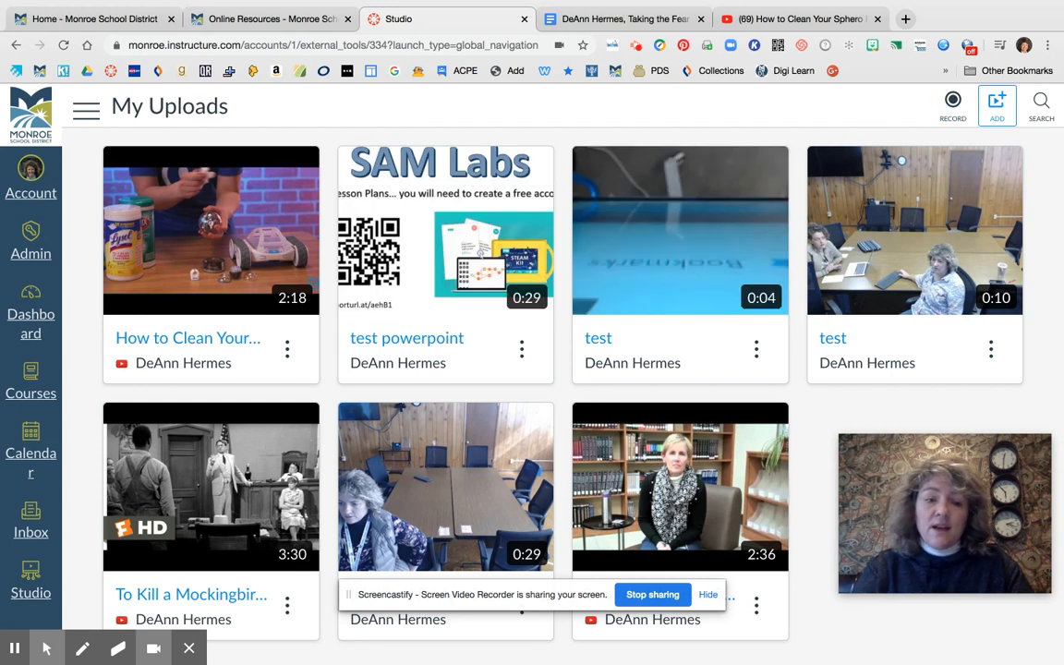
scroll(492, 96, "down", 1)
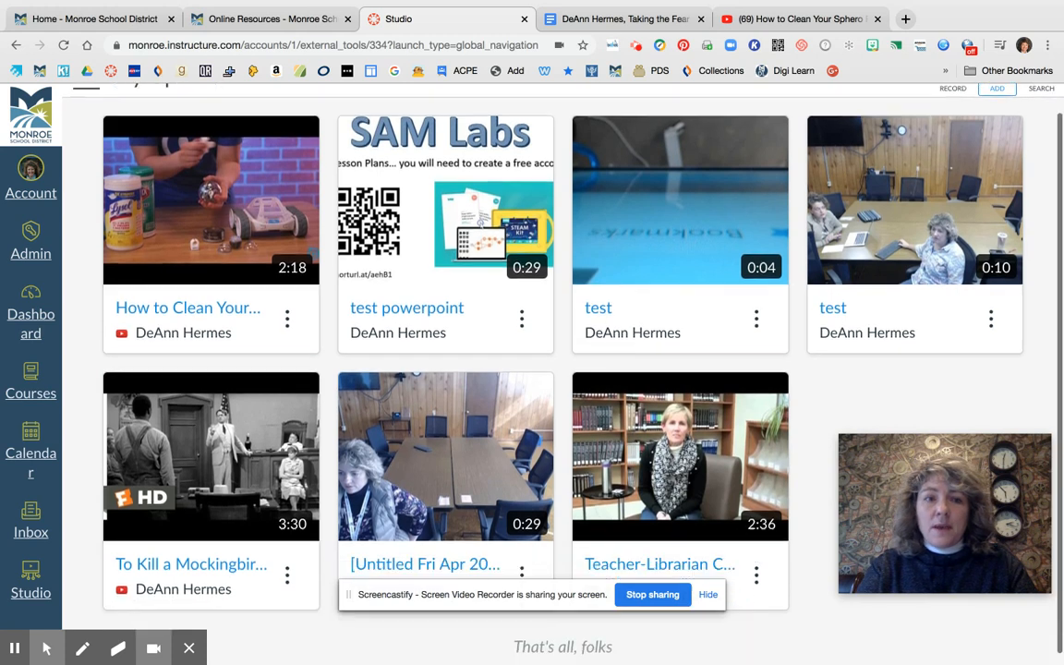
scroll(532, 351, "up", 1)
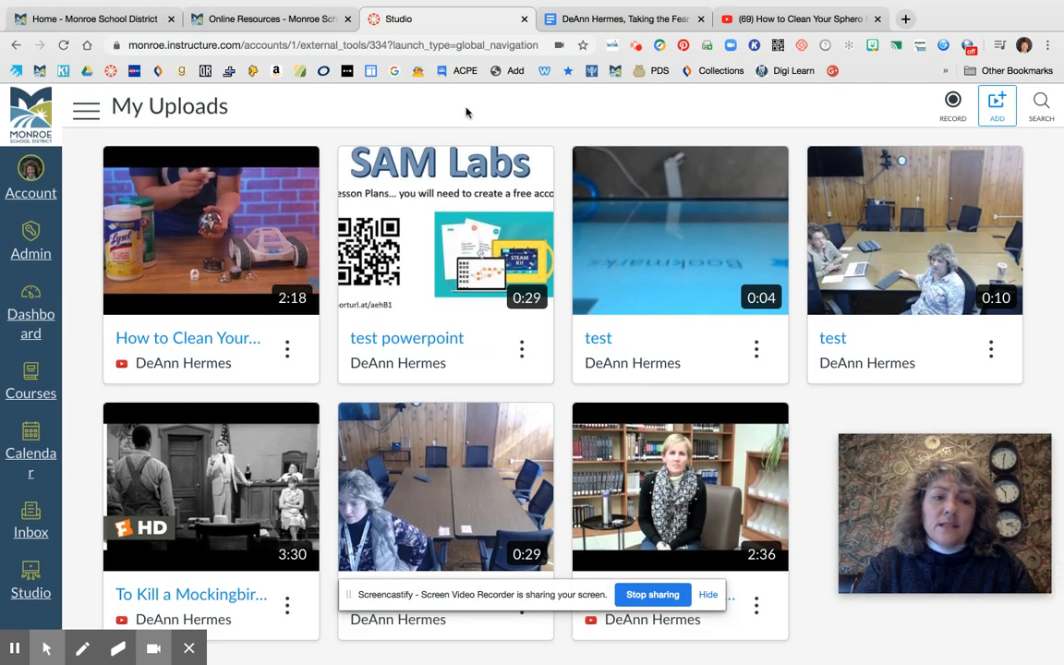
left_click(33, 295)
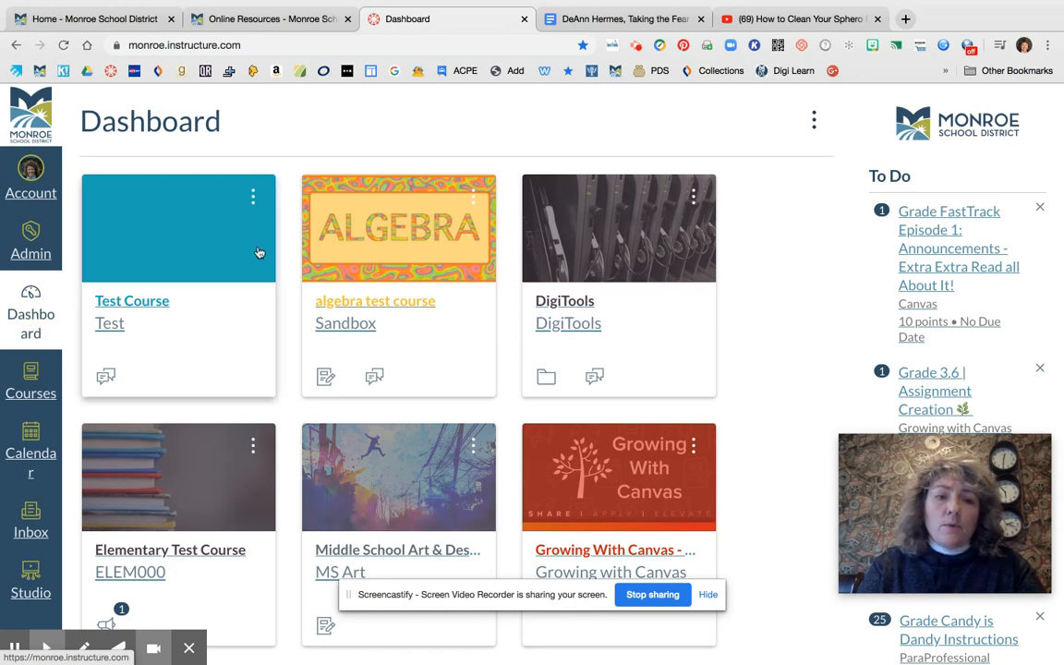
scroll(415, 340, "down", 5)
scroll(411, 448, "down", 3)
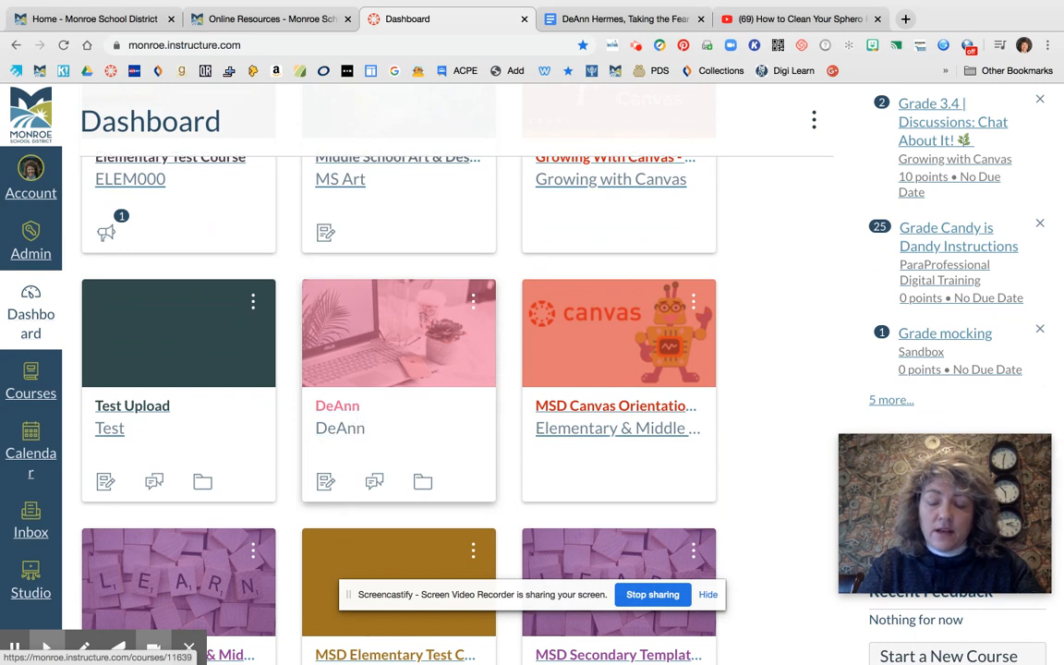
Open the pink sandbox course and launch Britannica School from its course navigation
left_click(347, 409)
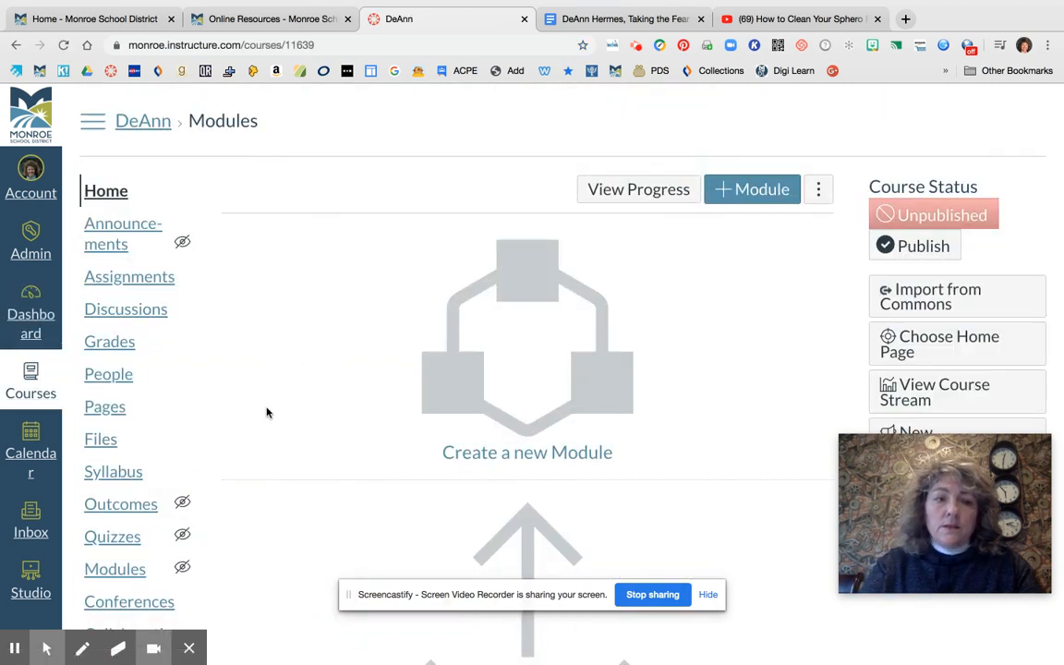
scroll(266, 412, "down", 3)
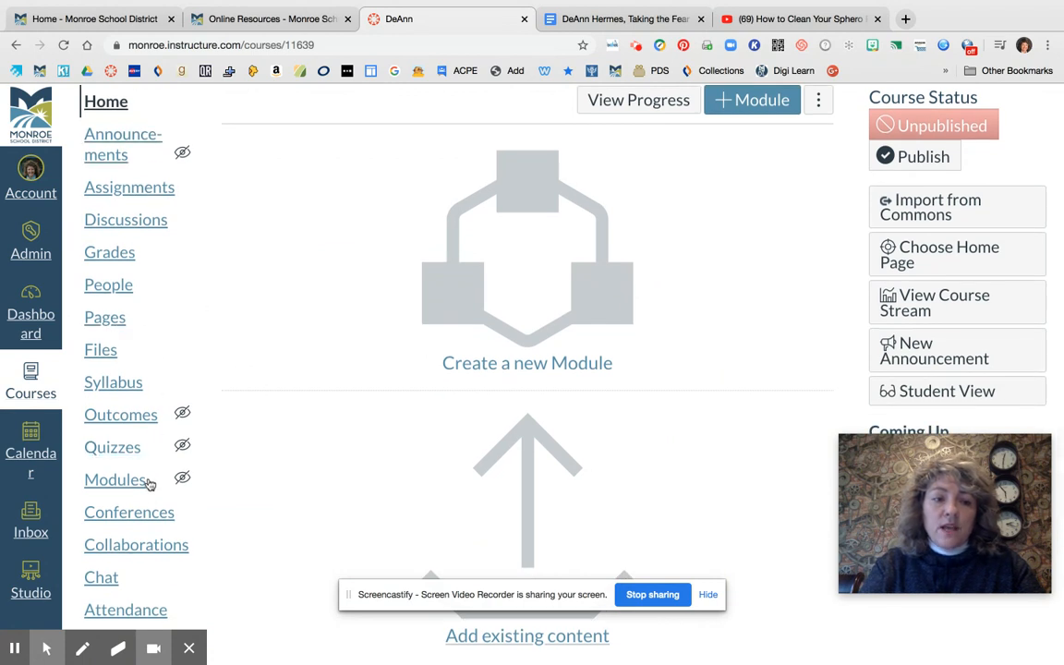
scroll(263, 511, "down", 5)
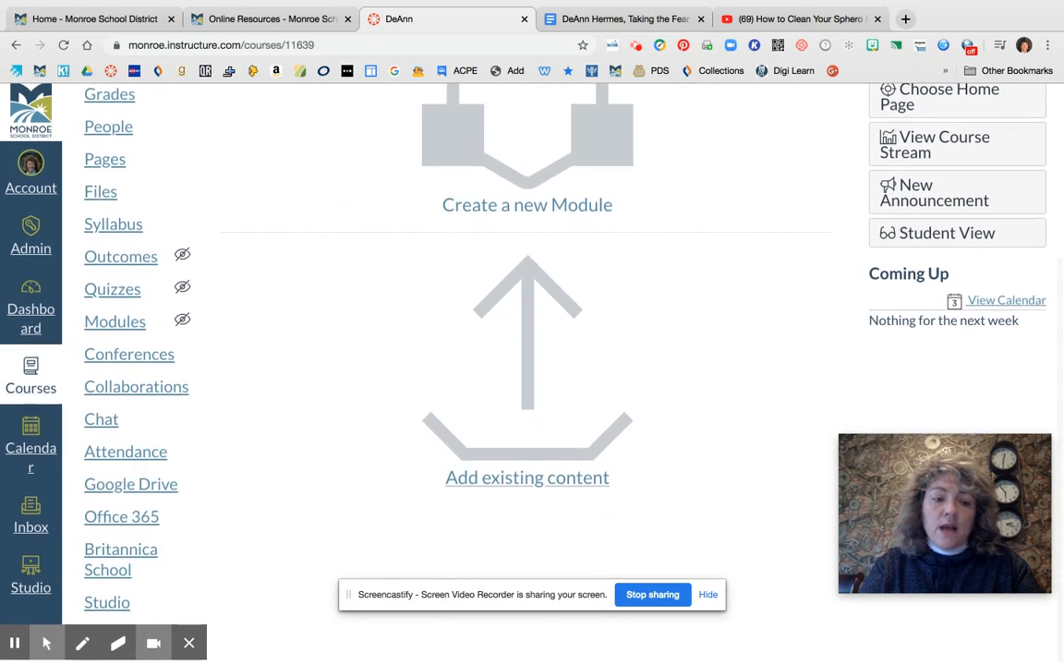
left_click(114, 560)
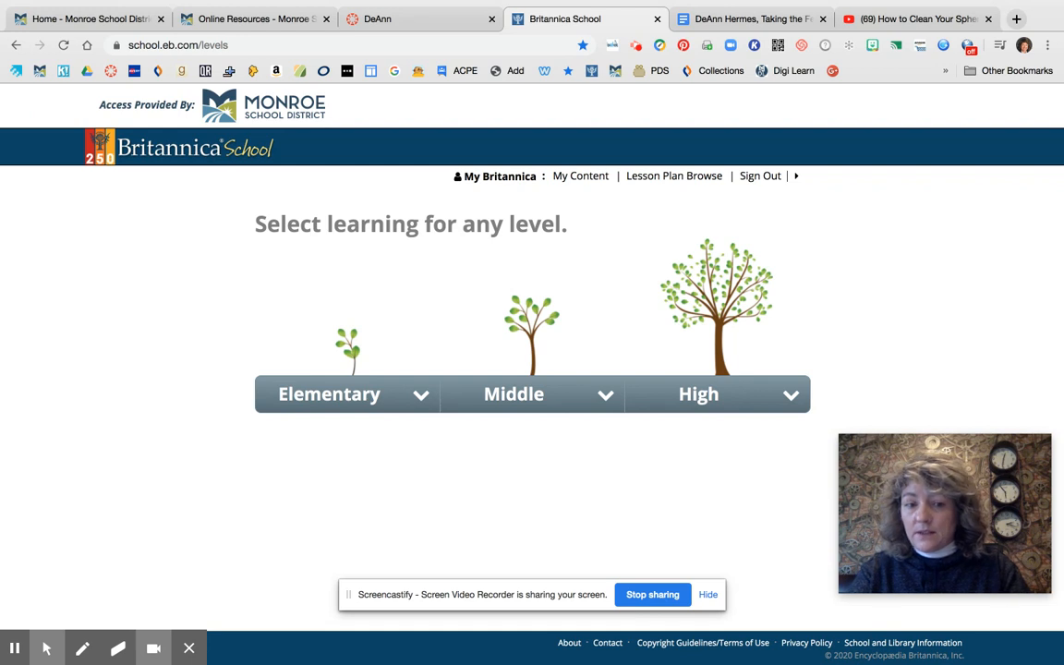
Enter the Elementary level of Britannica School and search it for bridges
left_click(349, 394)
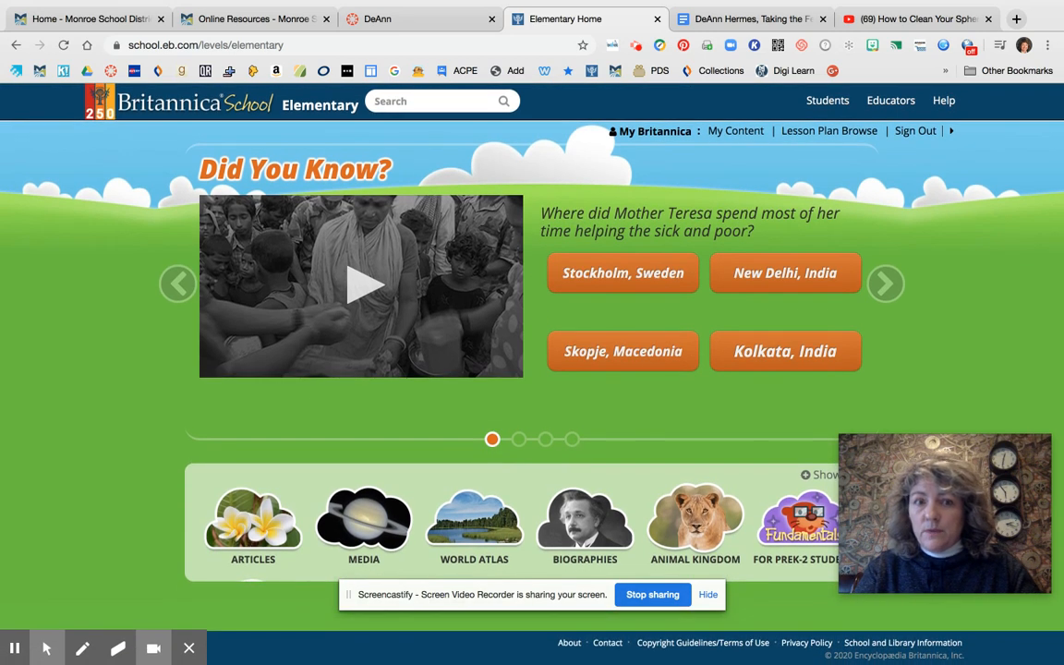
left_click(401, 103)
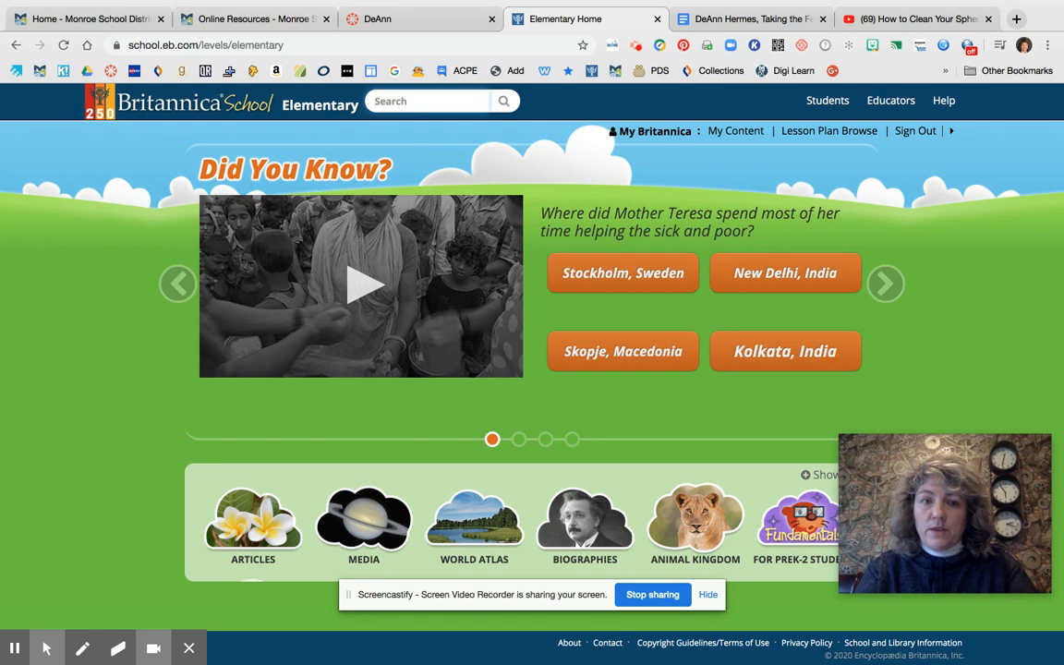
type("bridges")
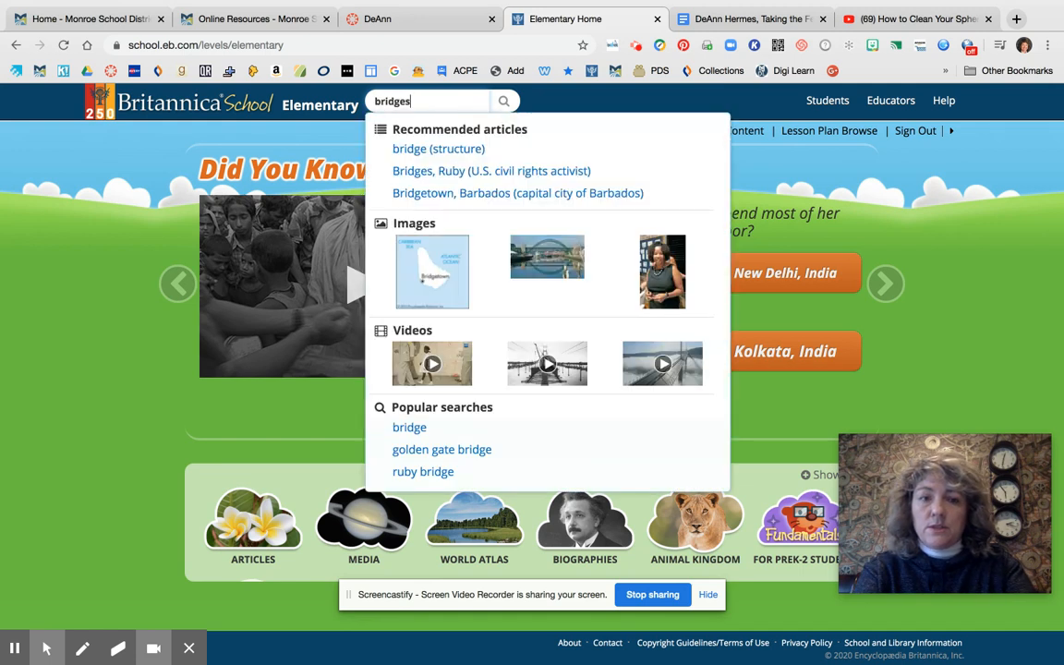
key("Return")
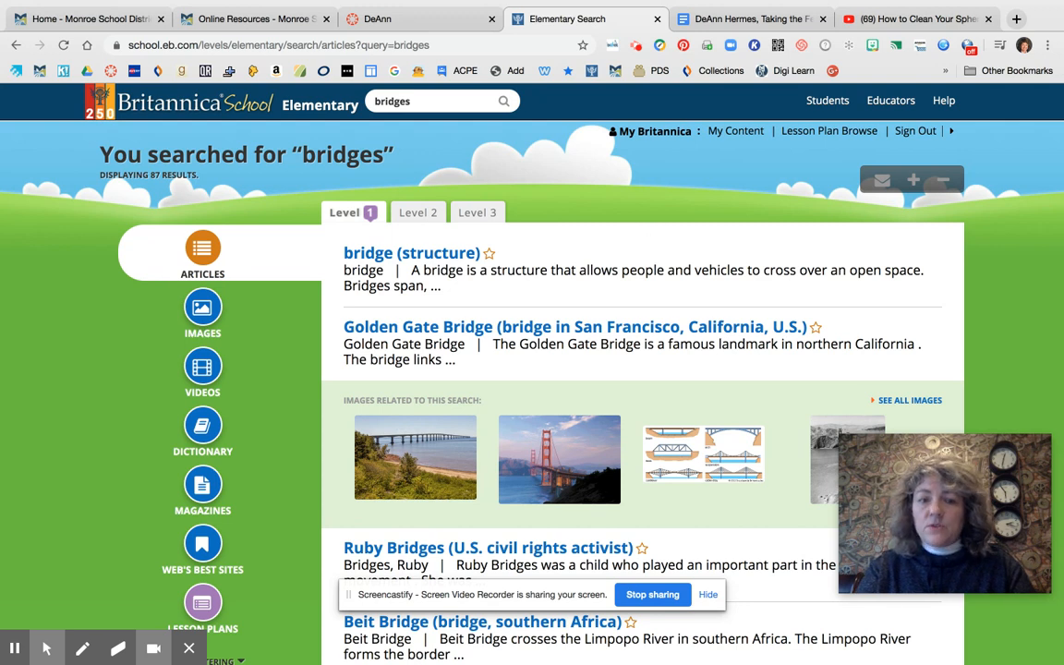
scroll(609, 321, "down", 2)
scroll(609, 321, "up", 2)
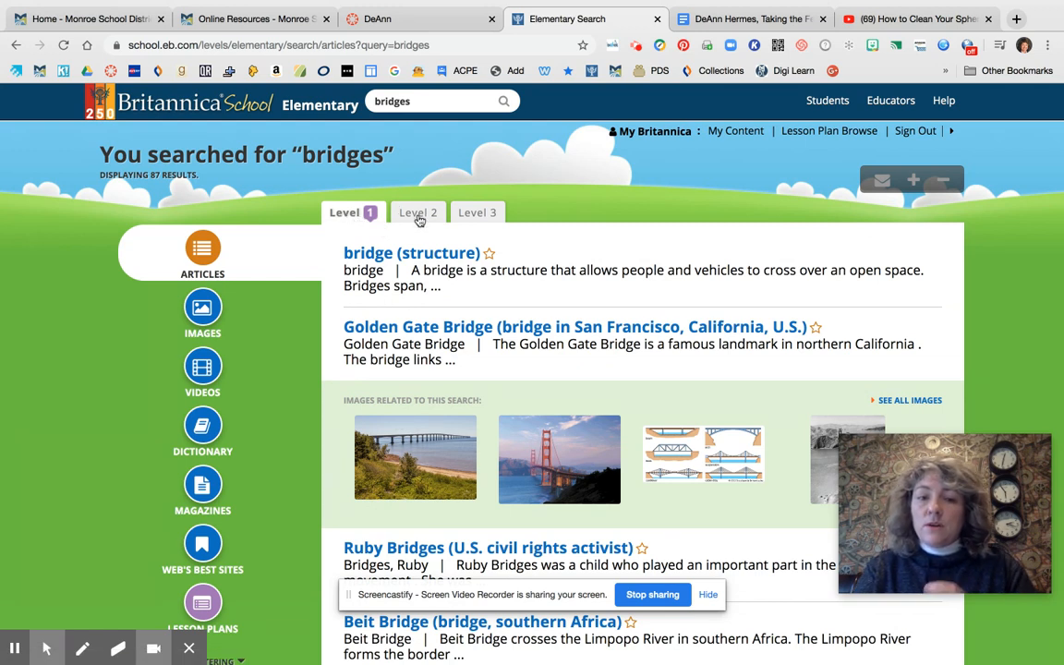
View the Types of Bridges and History sections of the "bridge (structure)" article, and return to the search results
left_click(416, 257)
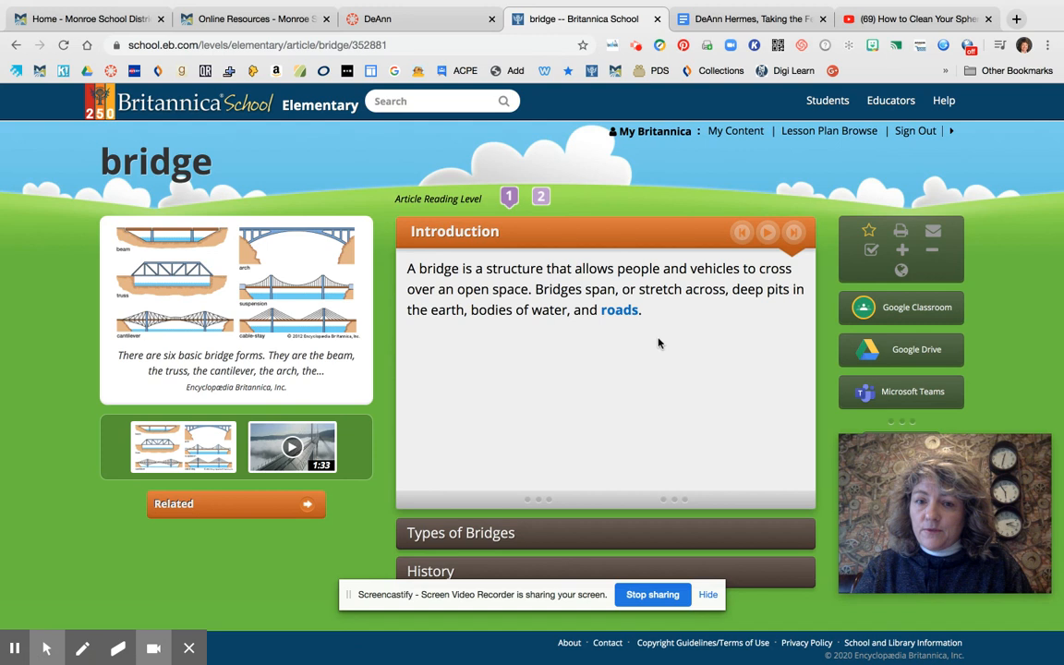
left_click(507, 545)
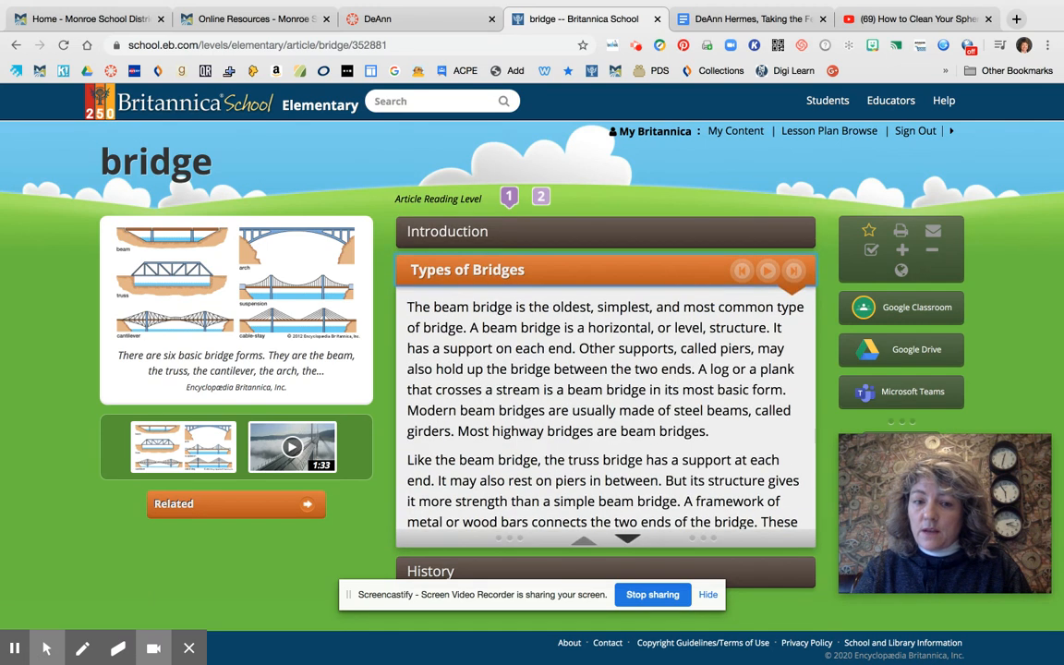
left_click(443, 571)
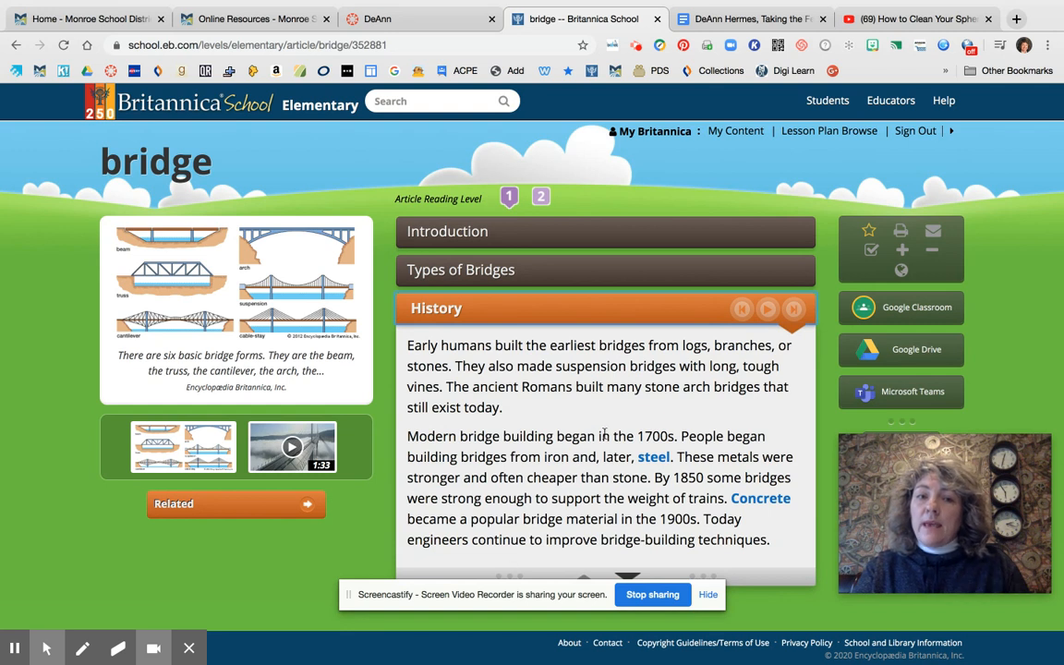
left_click(16, 46)
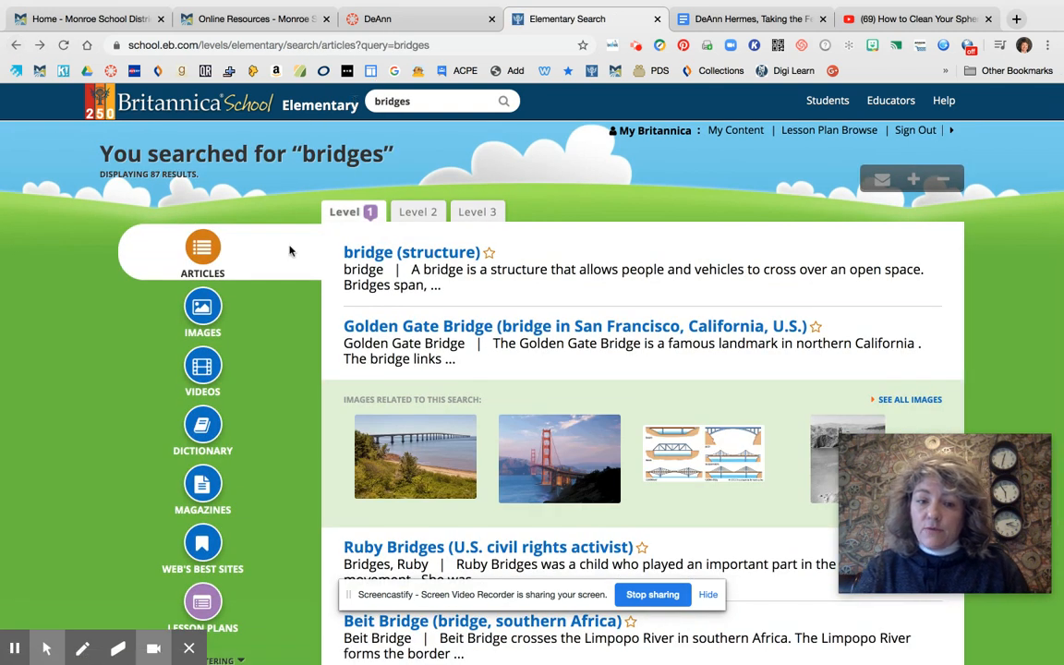
Switch the results to Level 2, look through the Ruby Bridges article at the more advanced level, and return to the results
left_click(418, 211)
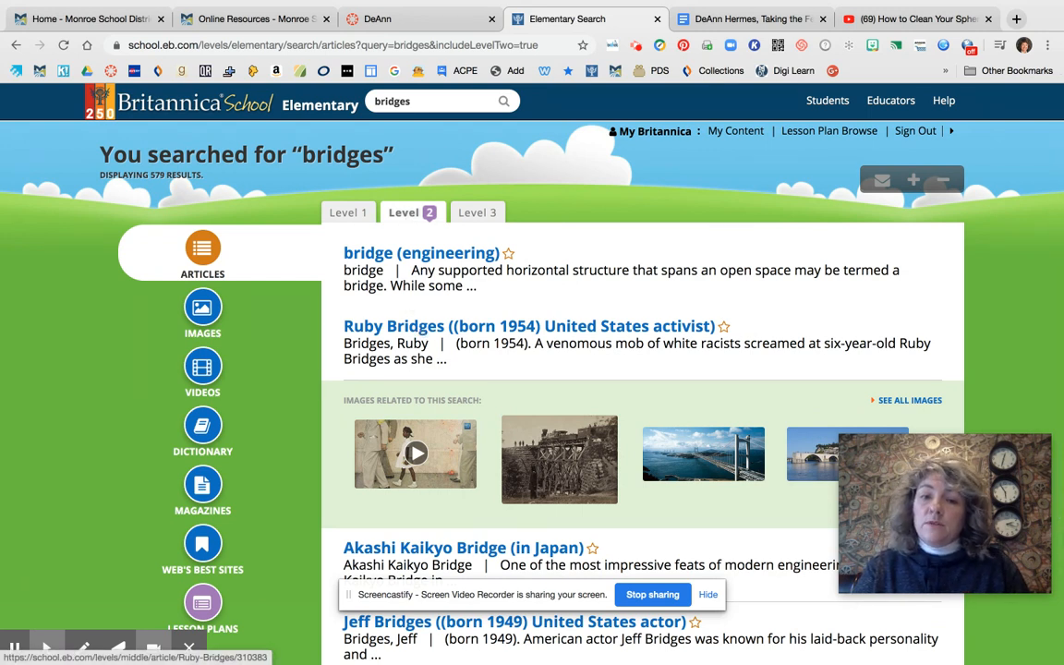
left_click(379, 326)
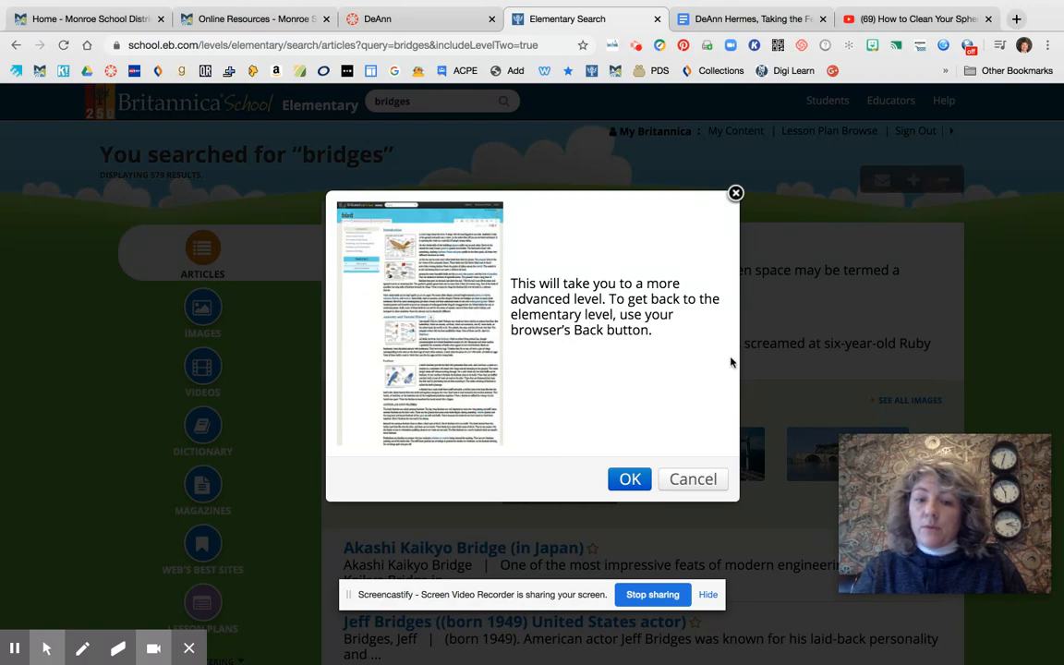
left_click(629, 478)
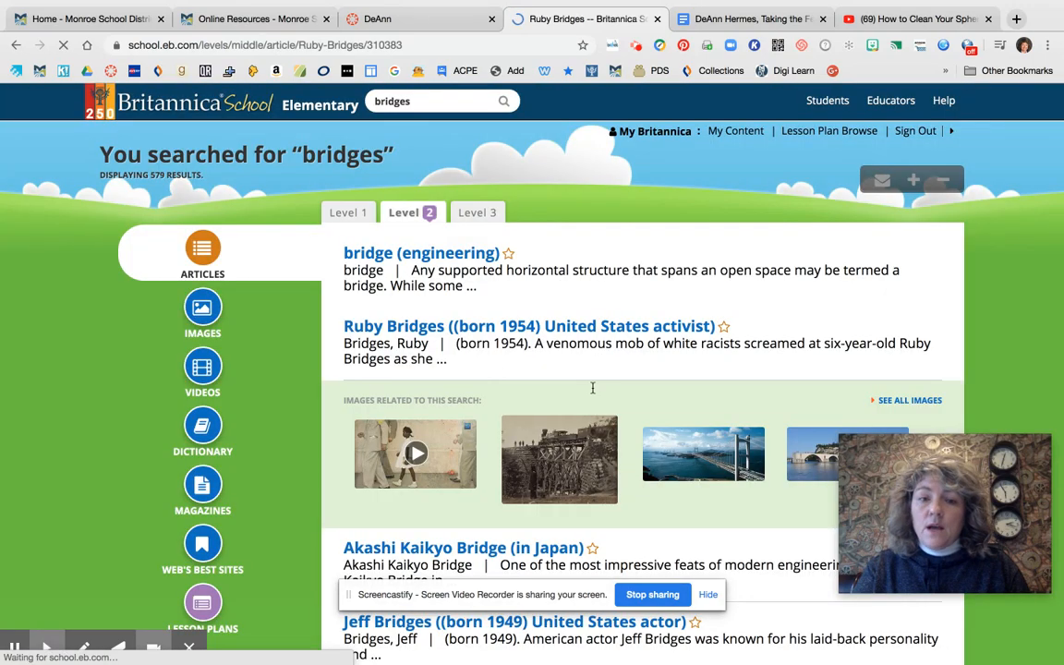
scroll(587, 431, "down", 3)
scroll(586, 431, "up", 5)
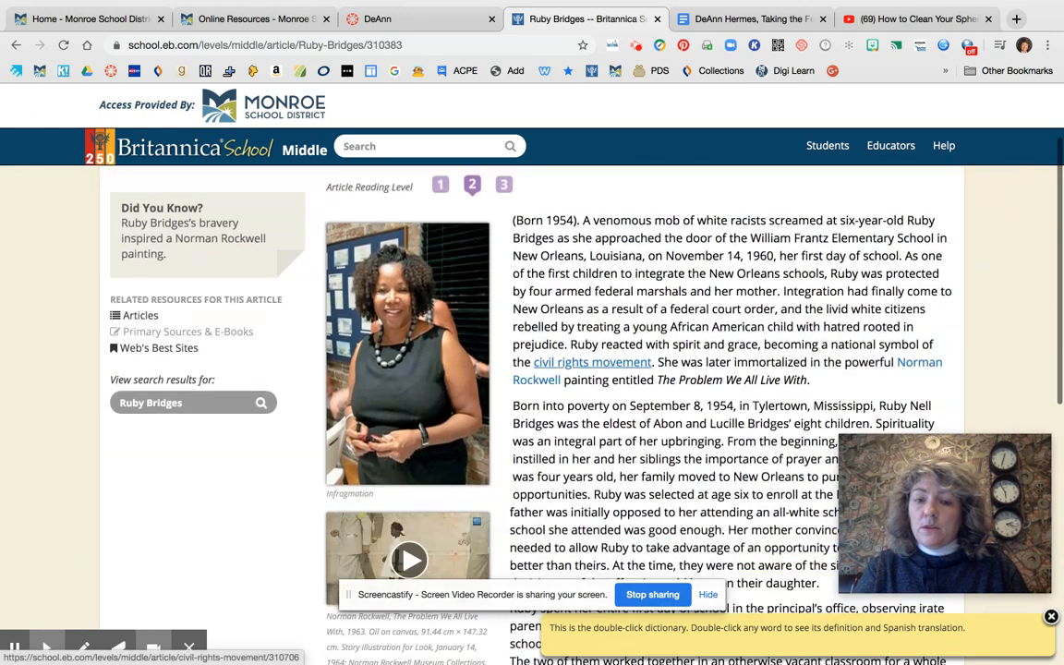
scroll(602, 312, "down", 2)
scroll(603, 312, "down", 2)
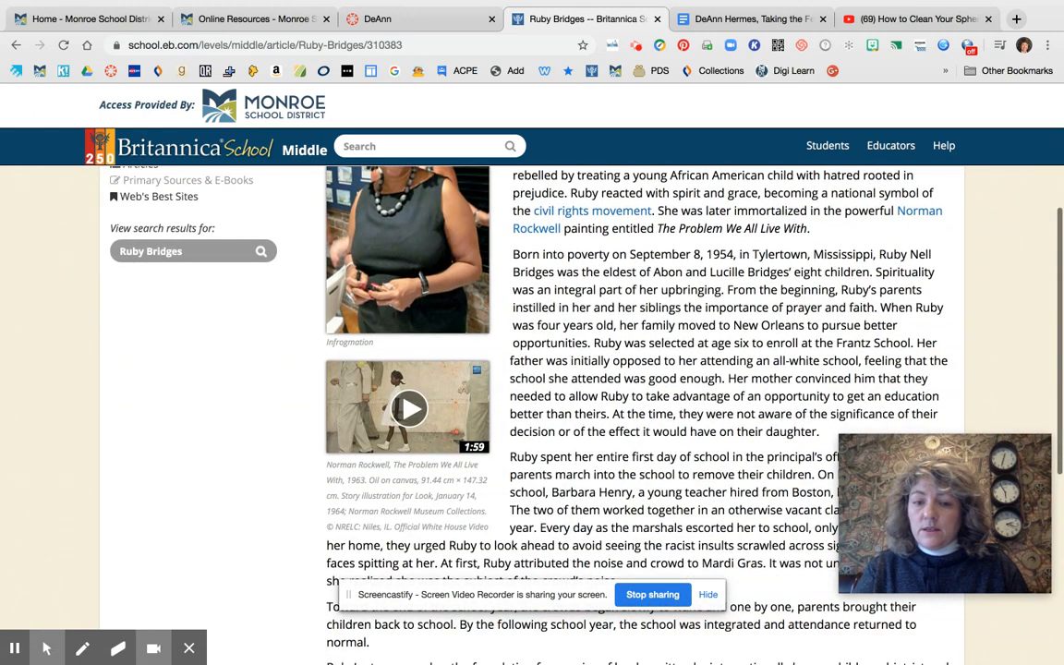
scroll(602, 312, "up", 5)
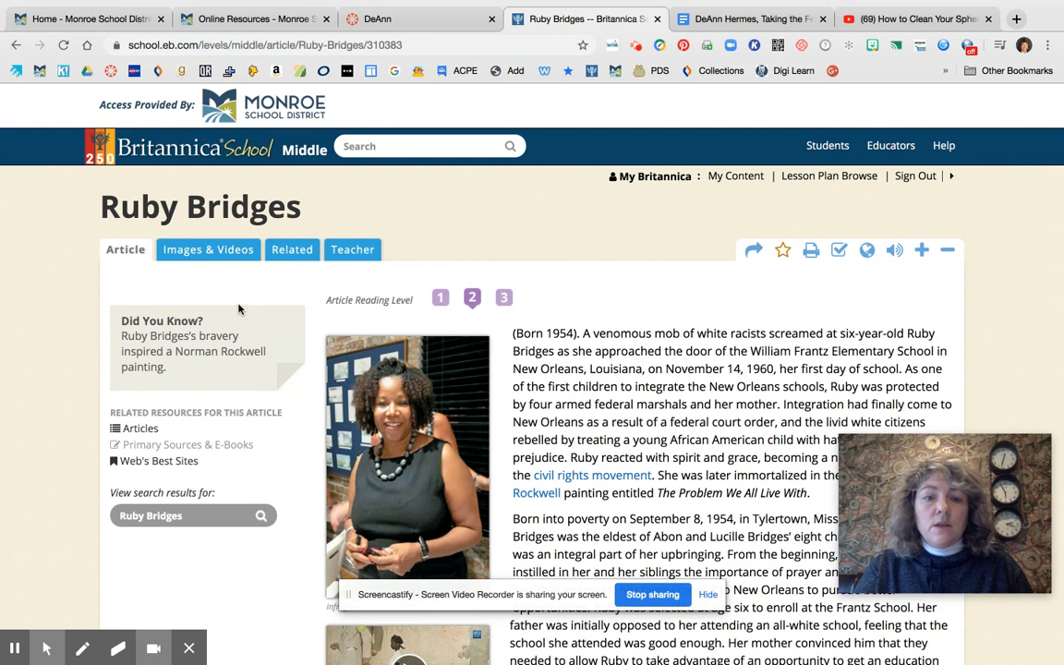
left_click(17, 45)
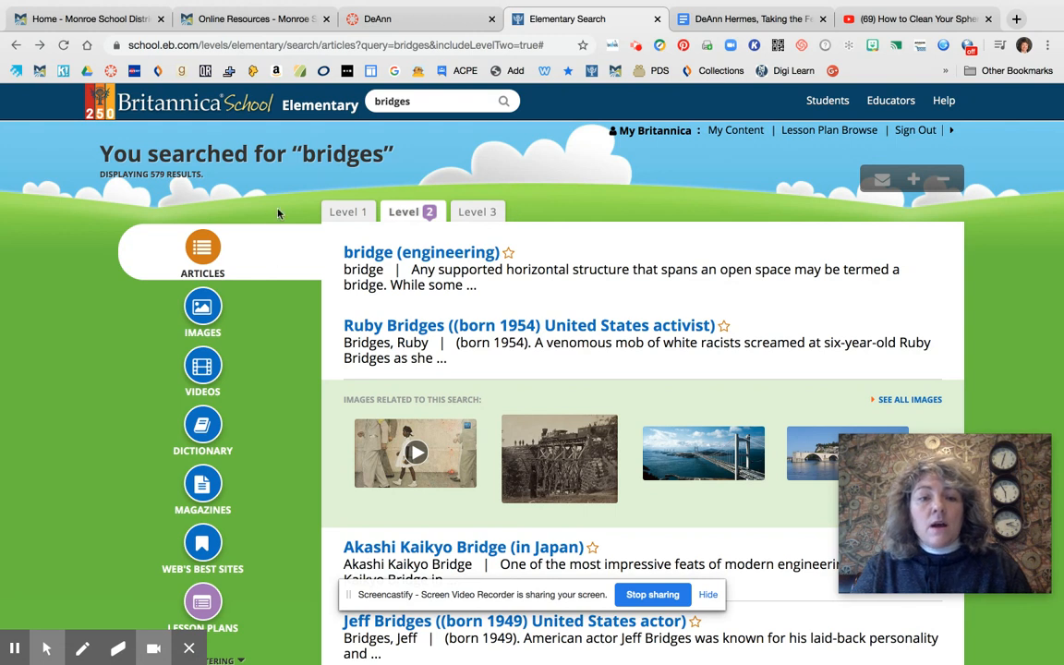
Browse the Level 2 bridges results for images, videos, dictionary entries and magazines
left_click(196, 304)
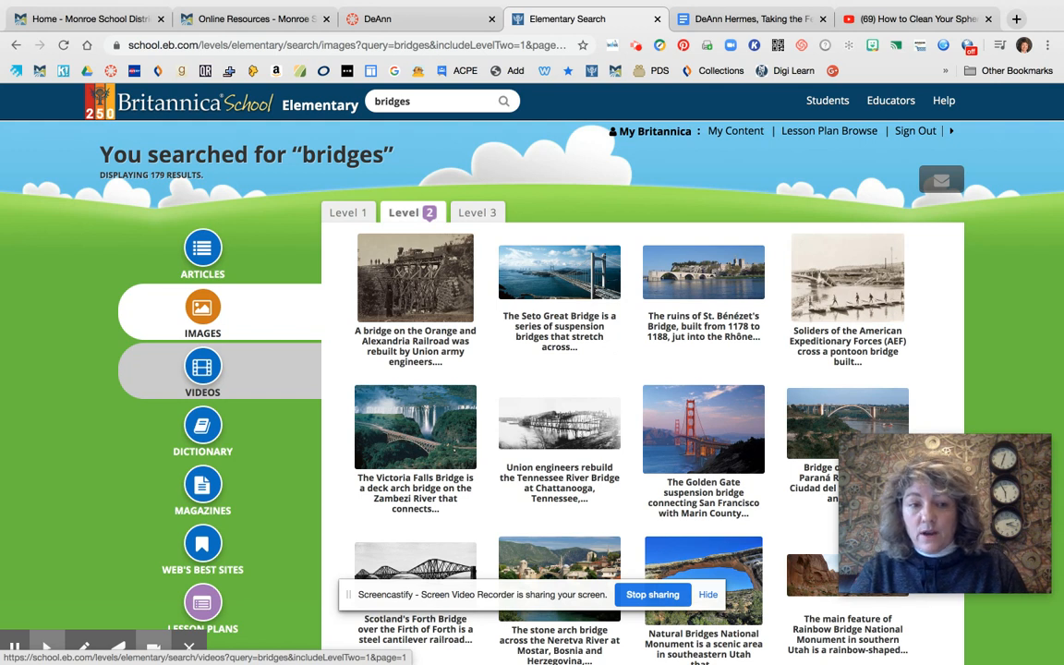
left_click(203, 369)
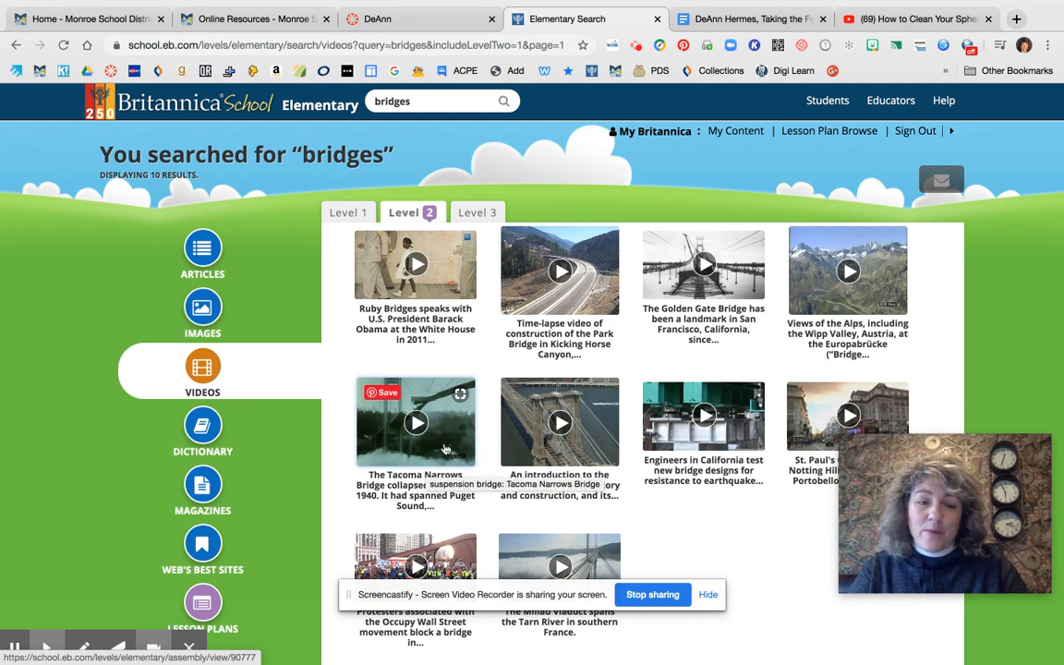
left_click(216, 429)
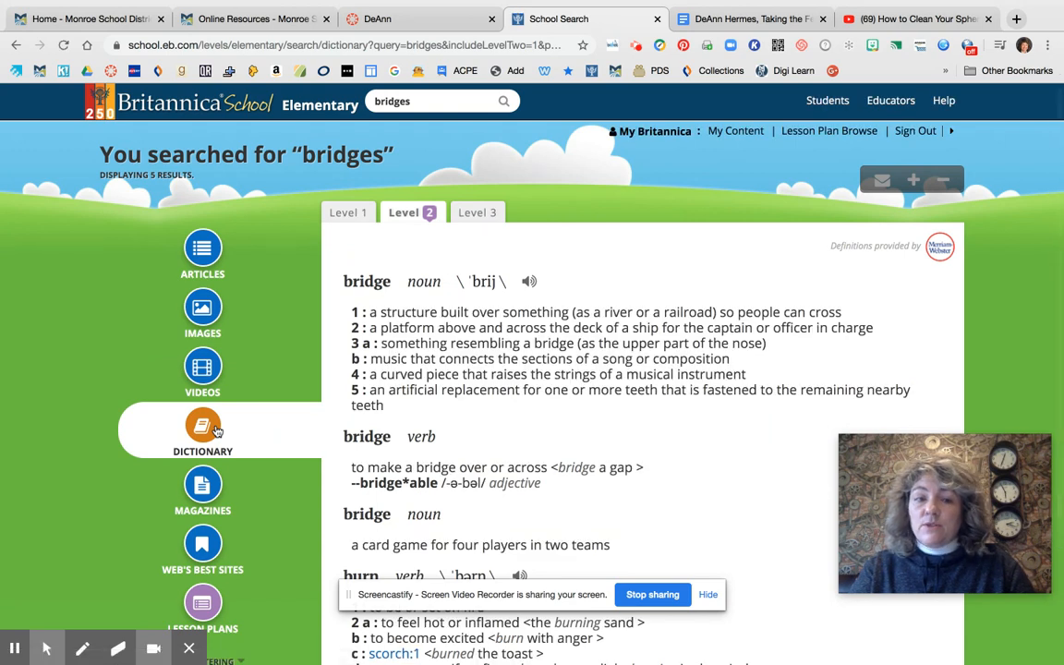
left_click(205, 490)
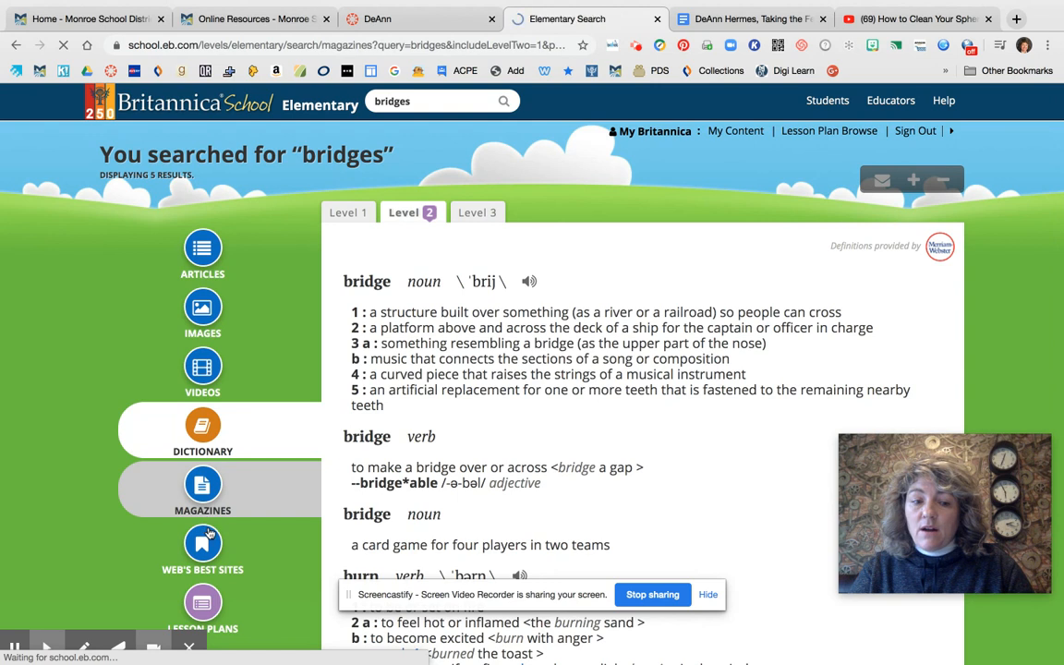
scroll(223, 479, "down", 2)
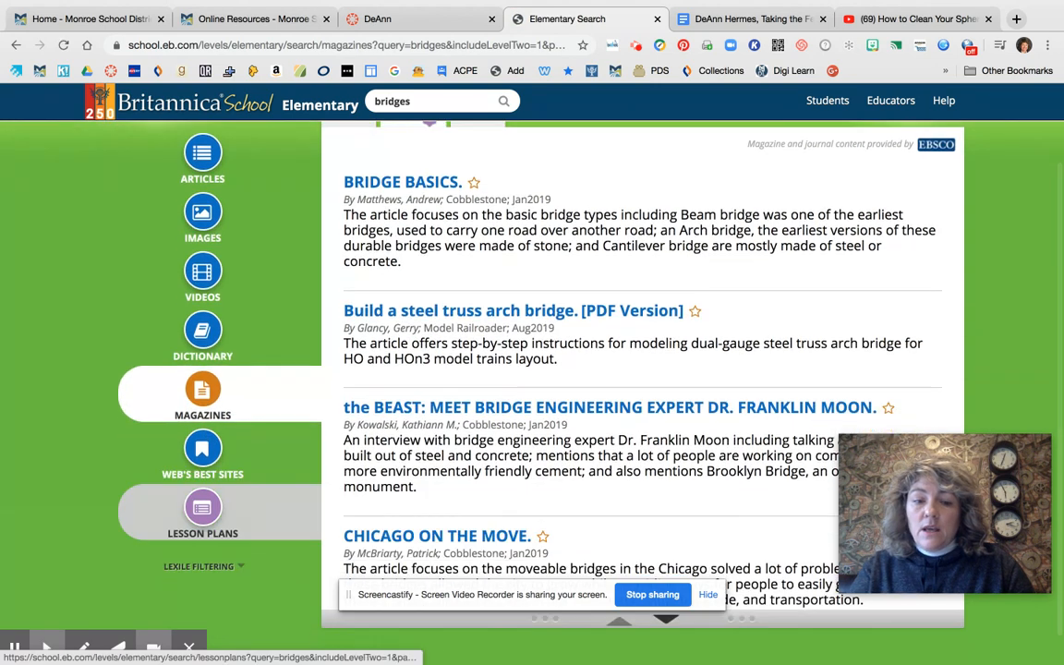
Look through the Web's Best Sites results for bridges and locate the Lesson Plans category
left_click(210, 459)
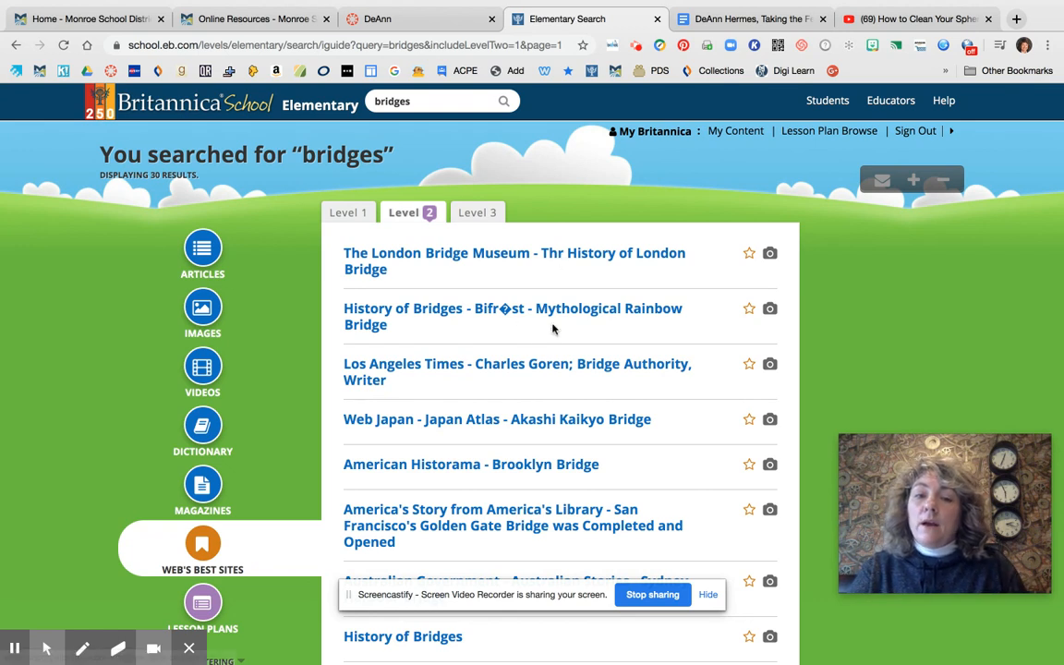
scroll(473, 411, "down", 3)
scroll(473, 434, "down", 10)
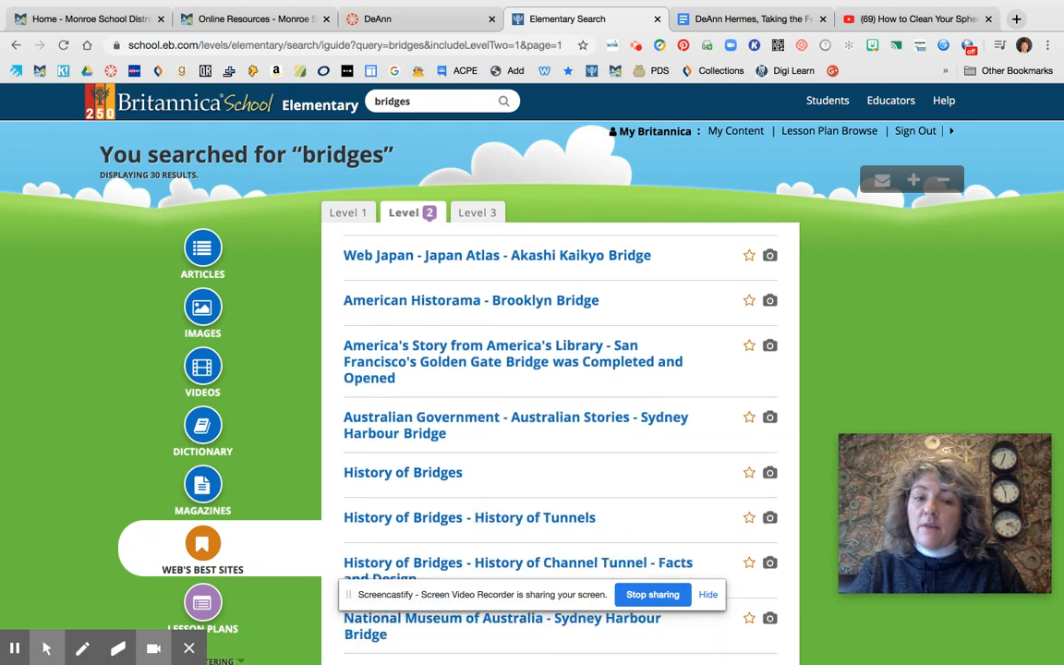
scroll(473, 439, "down", 14)
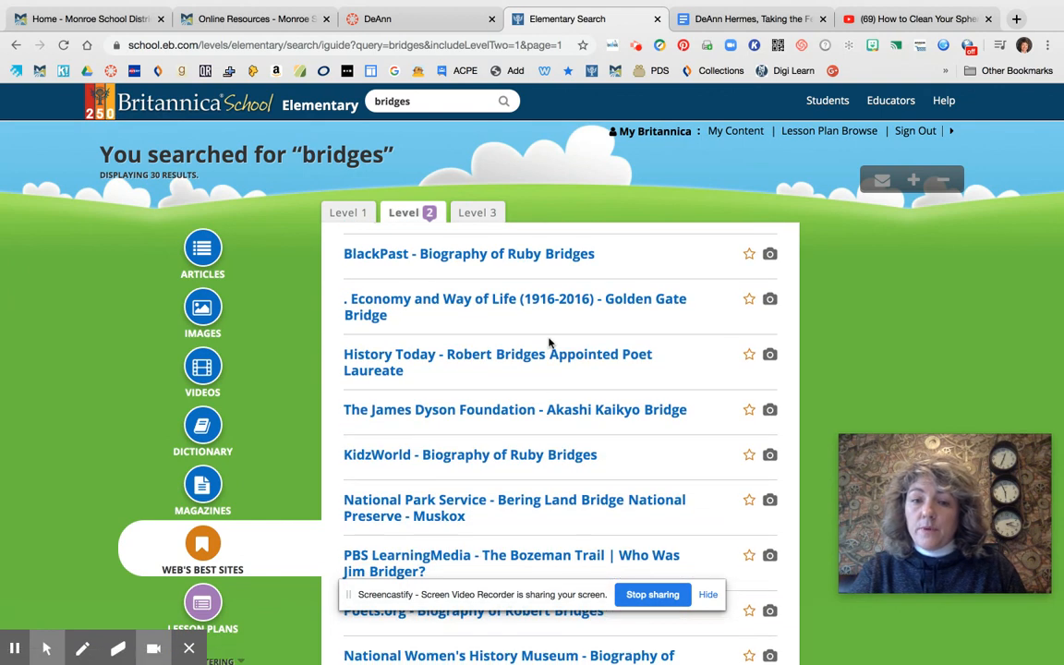
scroll(551, 346, "up", 4)
scroll(551, 347, "up", 10)
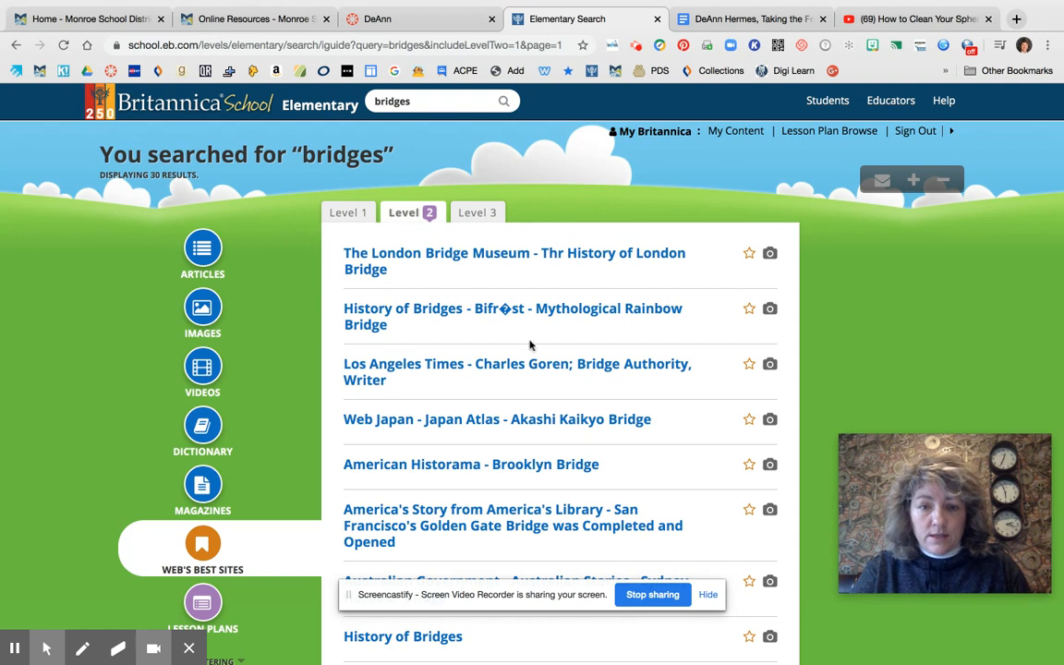
scroll(240, 388, "down", 2)
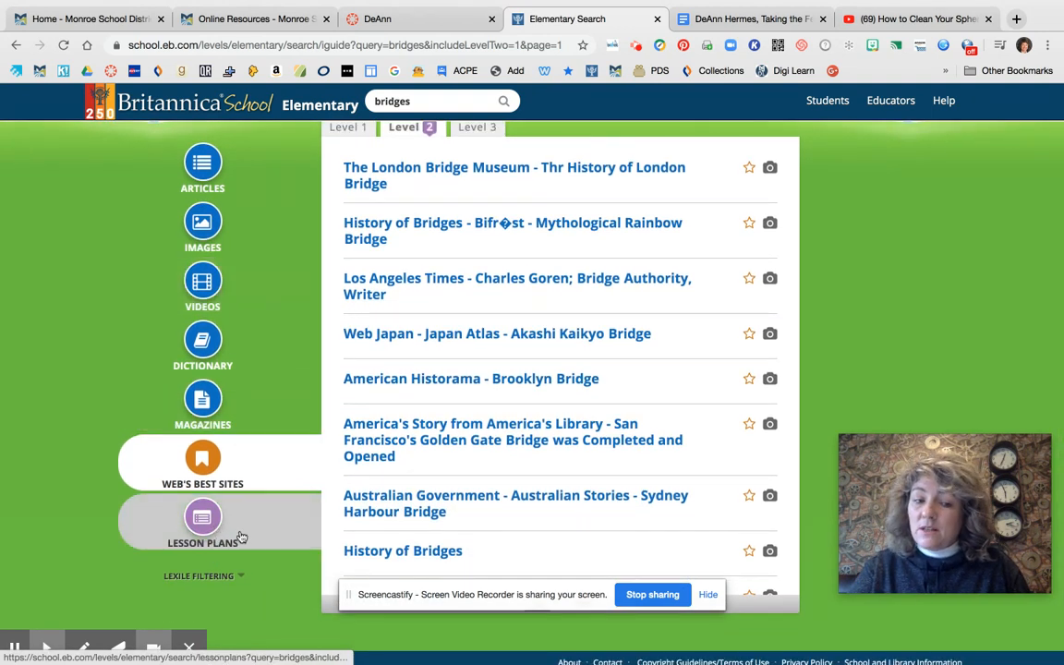
scroll(541, 266, "up", 2)
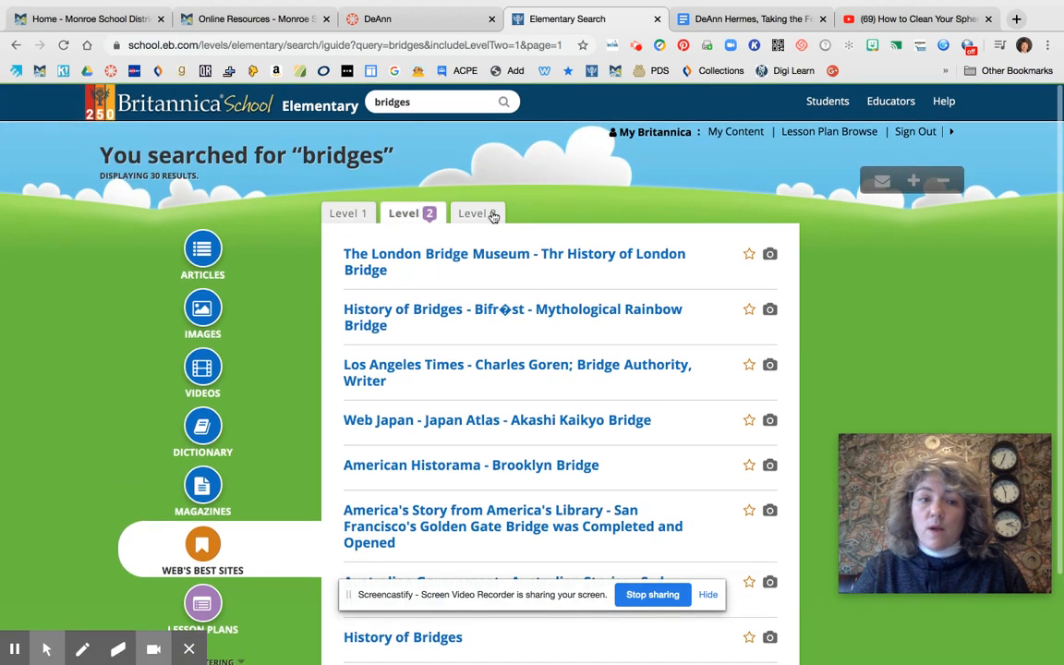
Return to the Level 2 article results and reopen the Ruby Bridges article to view its reading levels and article tools
left_click(211, 263)
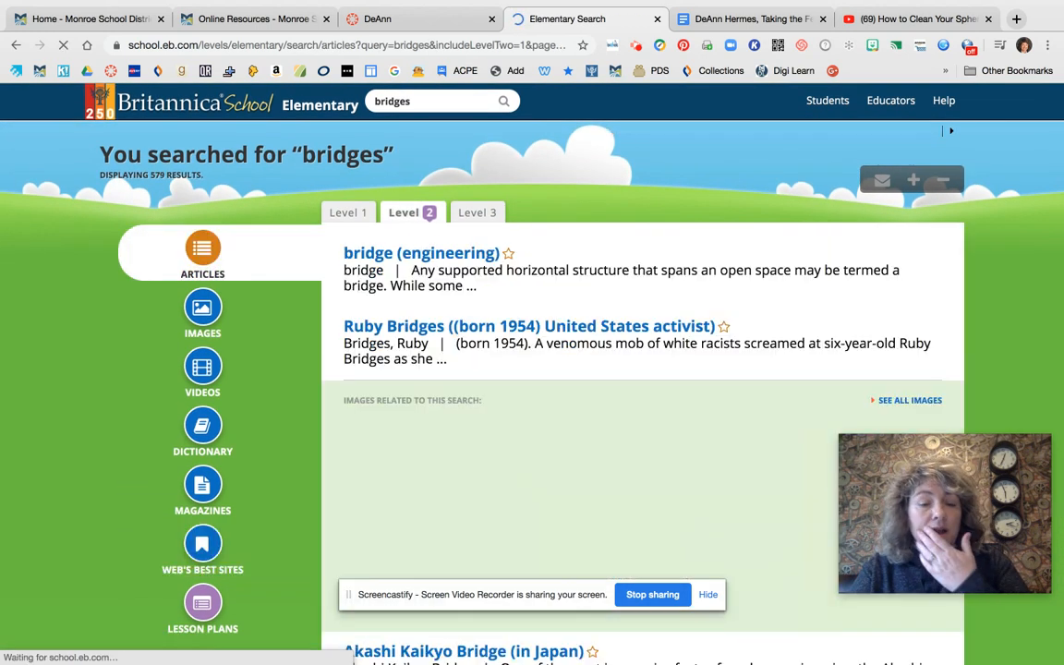
left_click(414, 210)
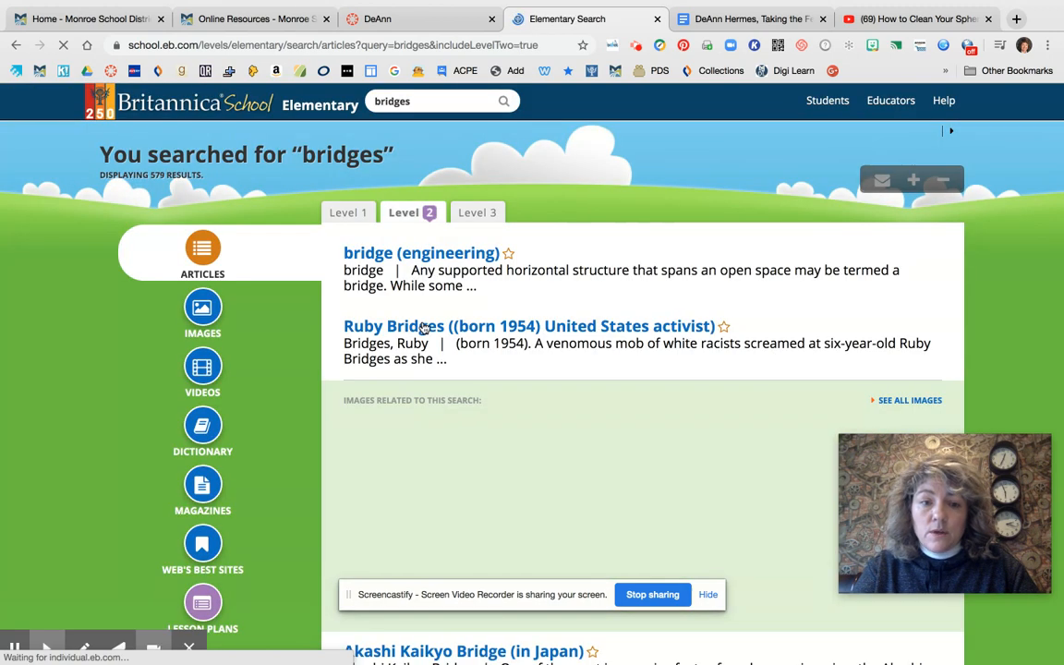
left_click(425, 327)
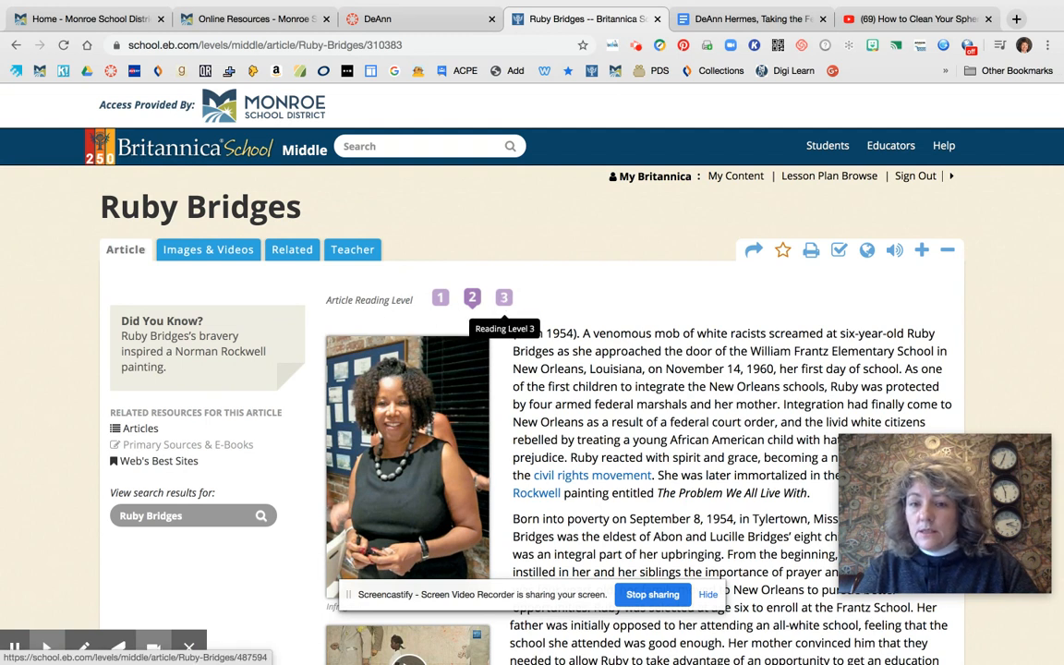
scroll(599, 287, "down", 1)
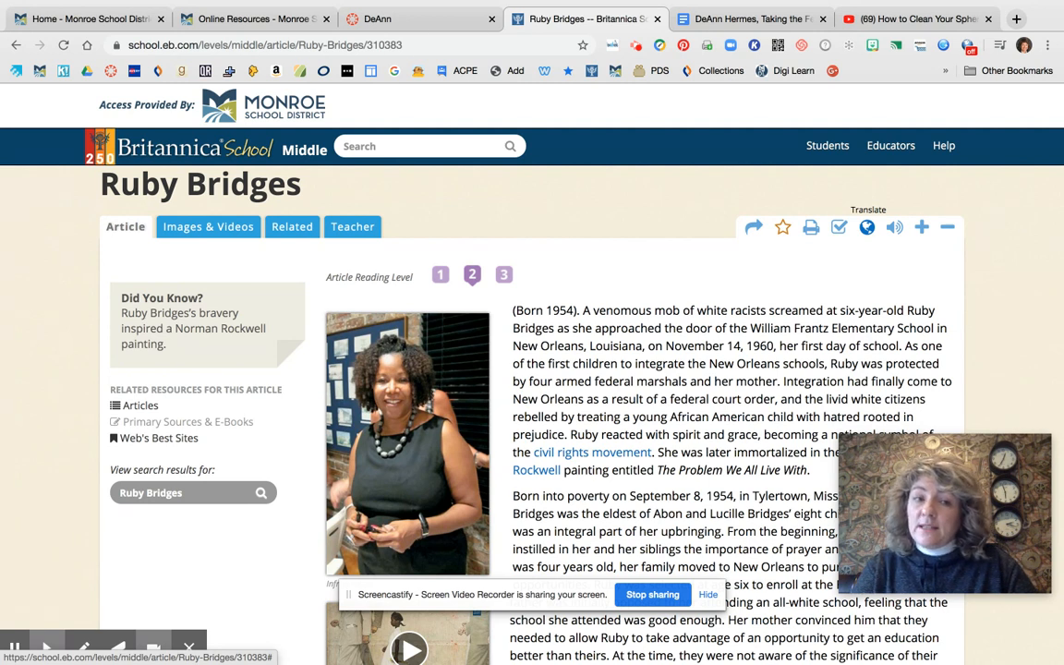
Have the Ruby Bridges article read aloud, pause the narration, and close the audio player
left_click(896, 227)
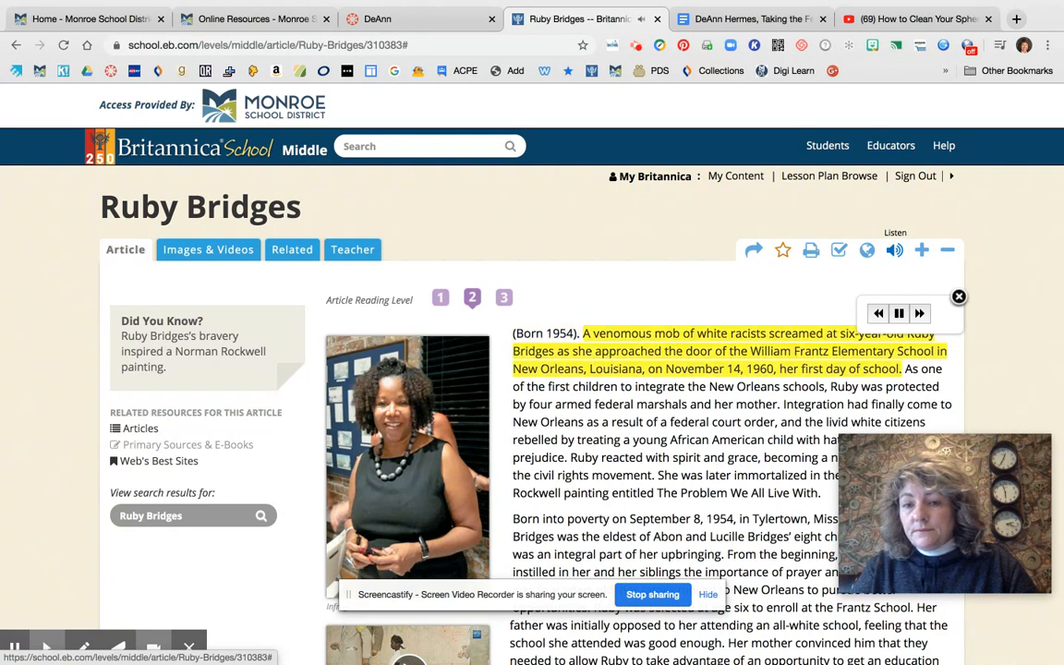
left_click(899, 314)
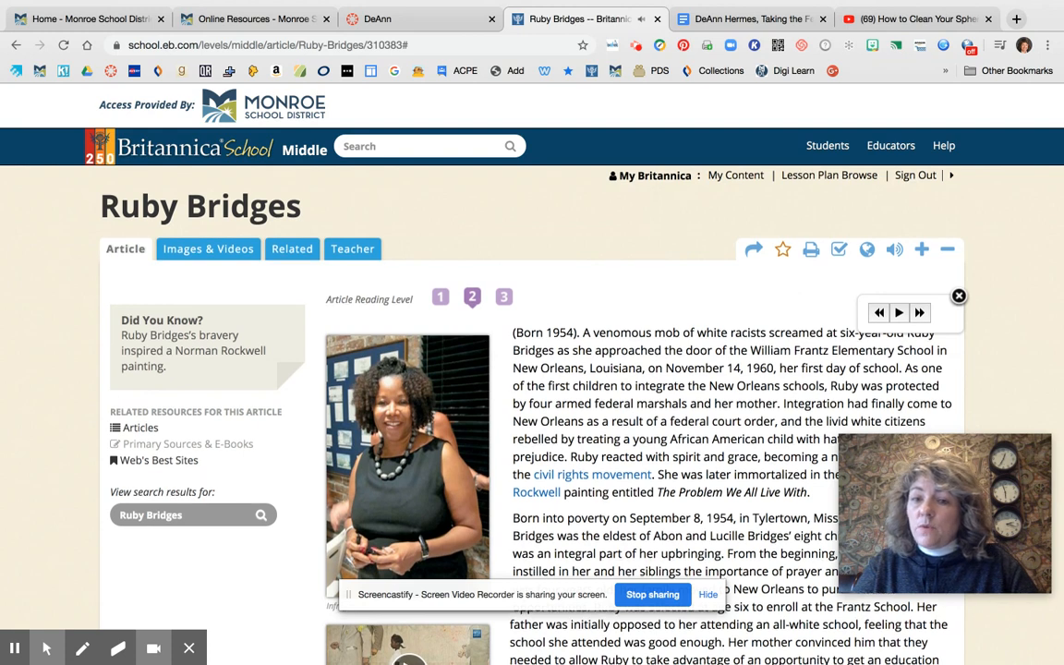
scroll(961, 251, "down", 1)
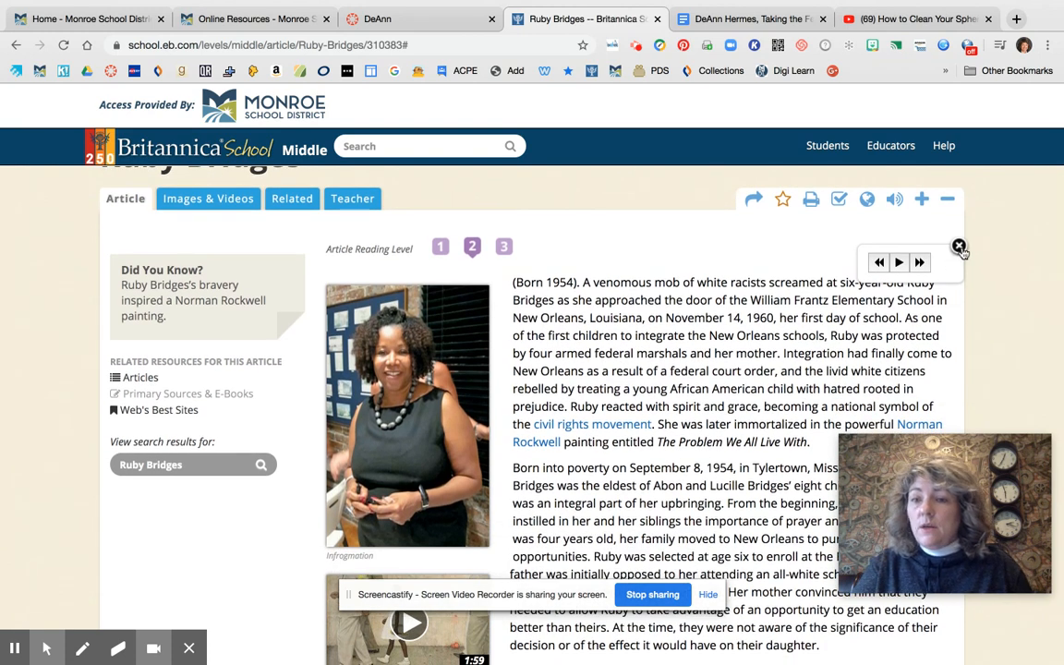
left_click(959, 246)
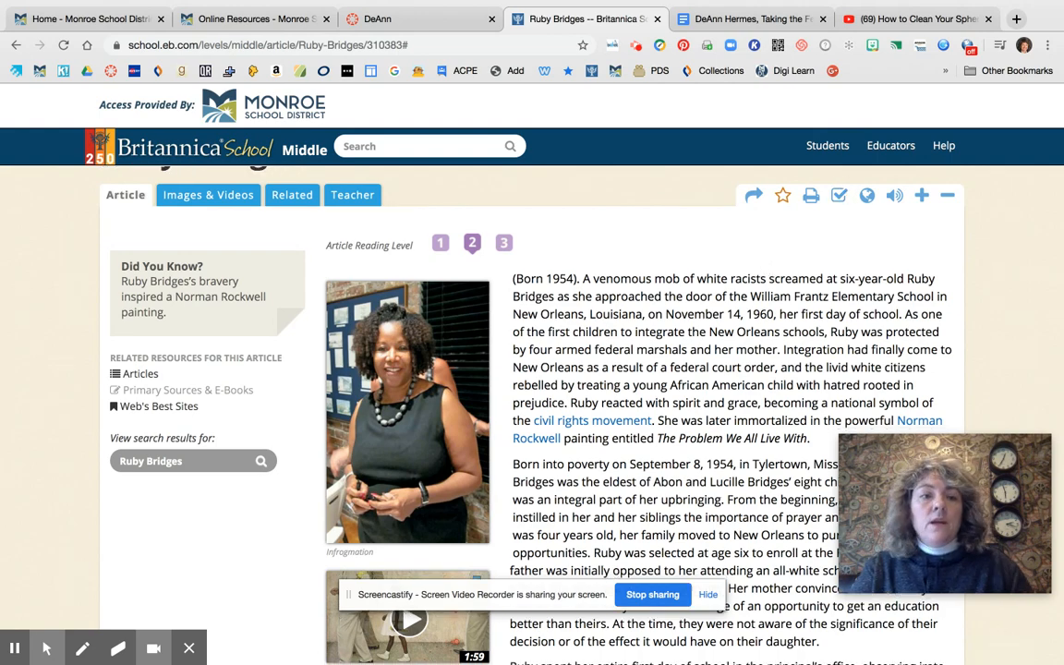
scroll(532, 416, "down", 3)
scroll(532, 370, "up", 3)
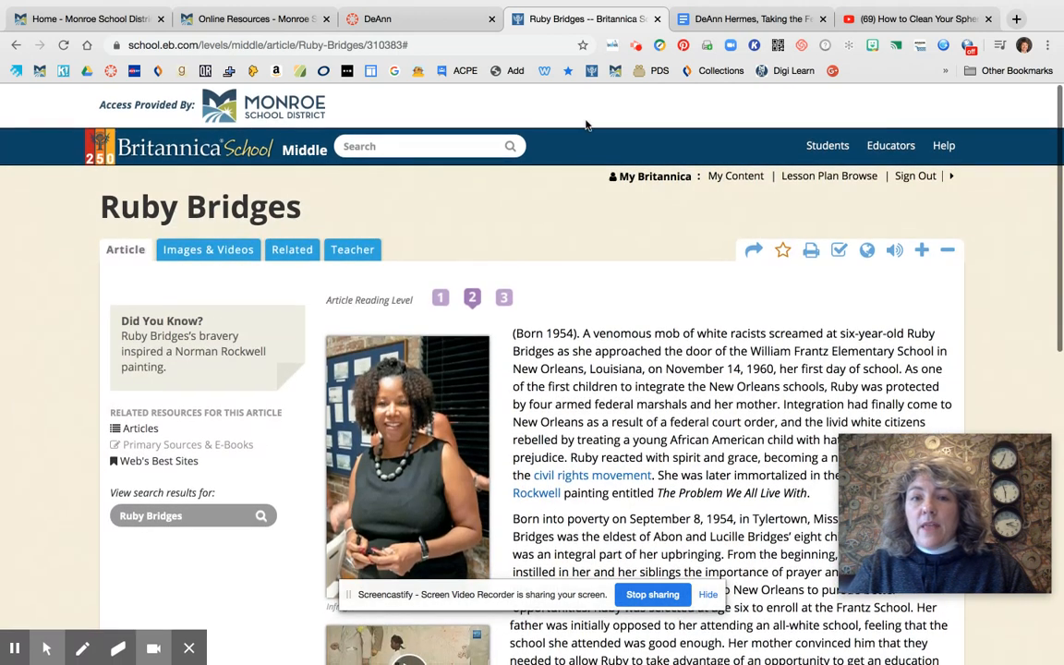
Switch to the Canvas course to review its navigation links, briefly checking the Google Docs document in between
left_click(379, 20)
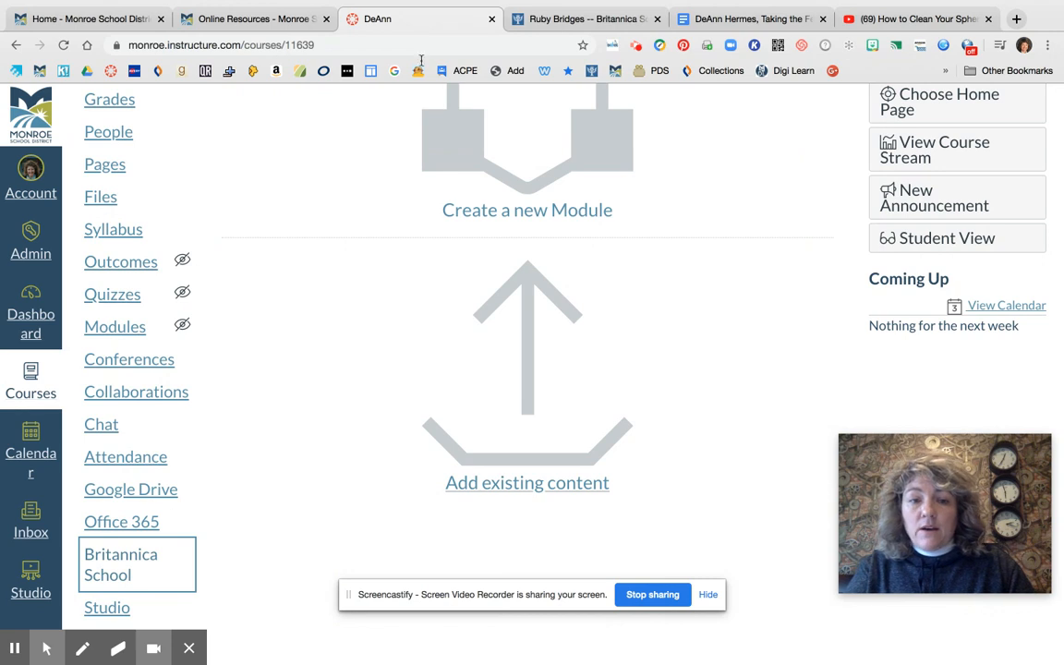
scroll(578, 273, "up", 2)
scroll(578, 272, "down", 2)
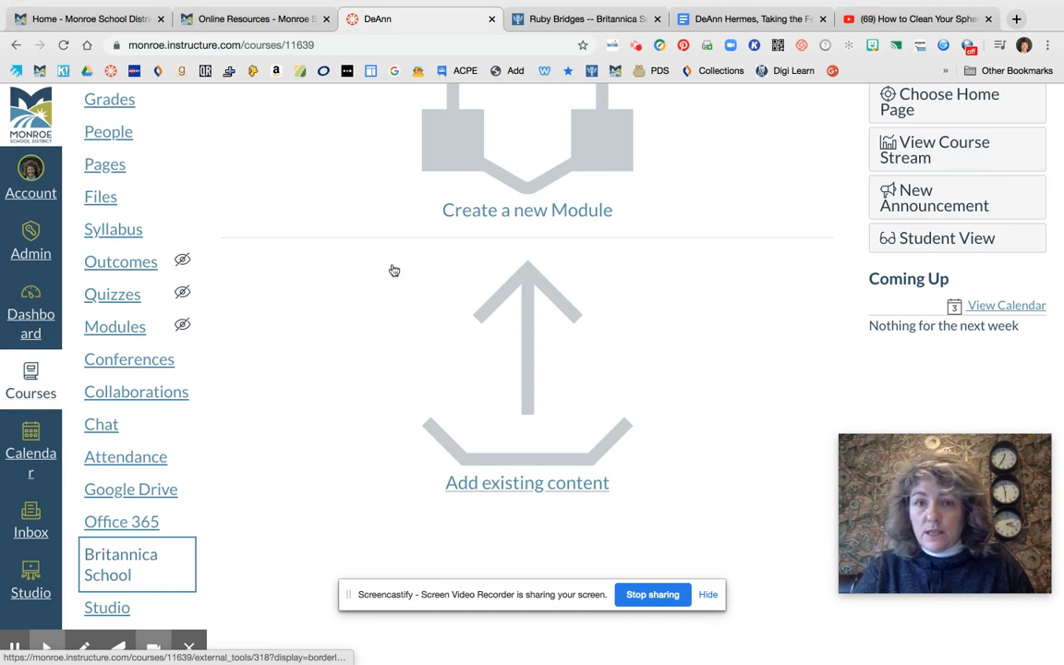
left_click(719, 20)
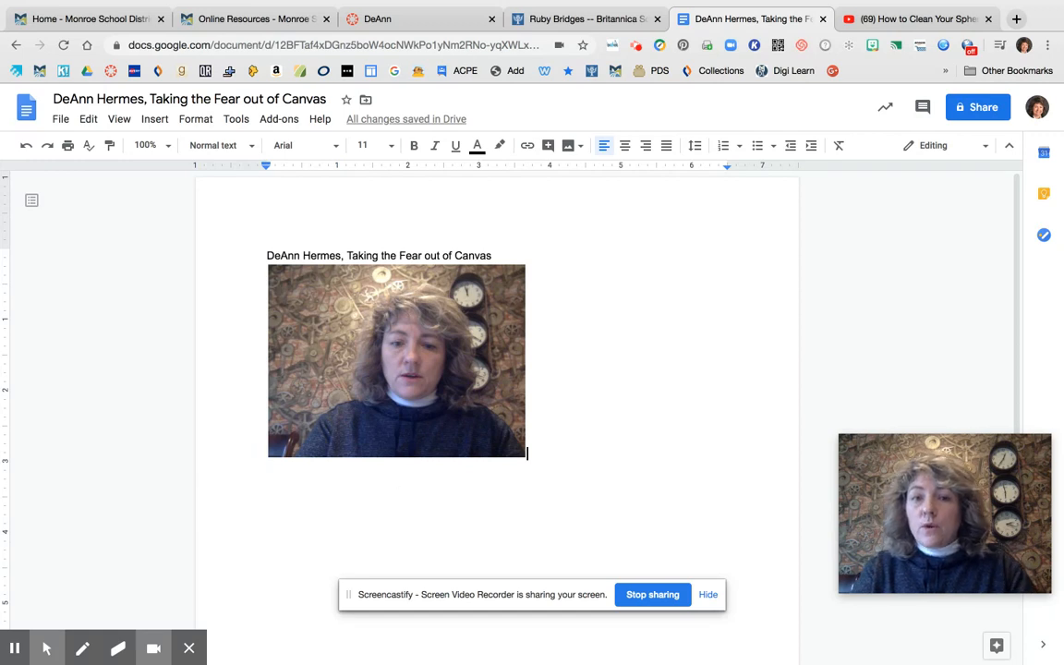
left_click(407, 19)
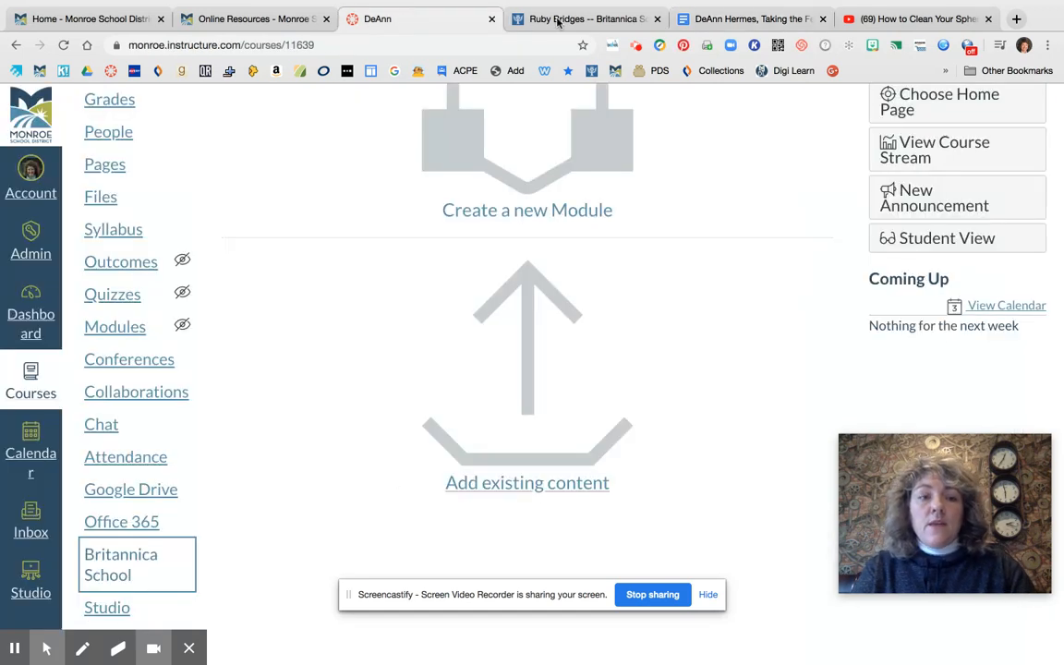
scroll(772, 285, "up", 2)
scroll(526, 351, "up", 4)
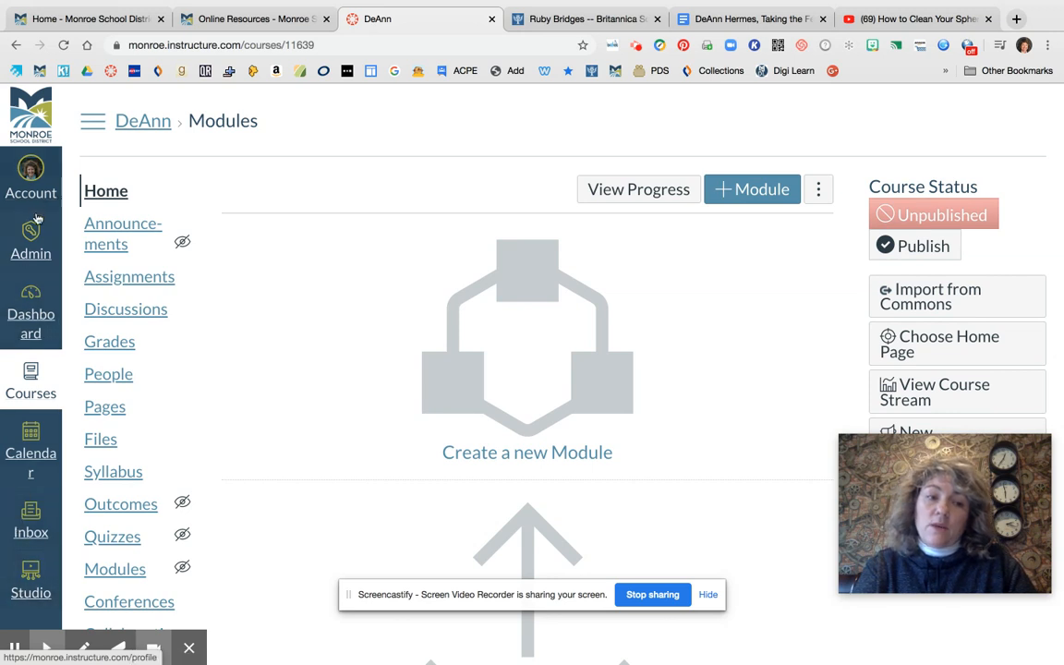
Go to the Canvas Dashboard, browse the course cards, and open the pink sandbox course with the laptop image
left_click(31, 321)
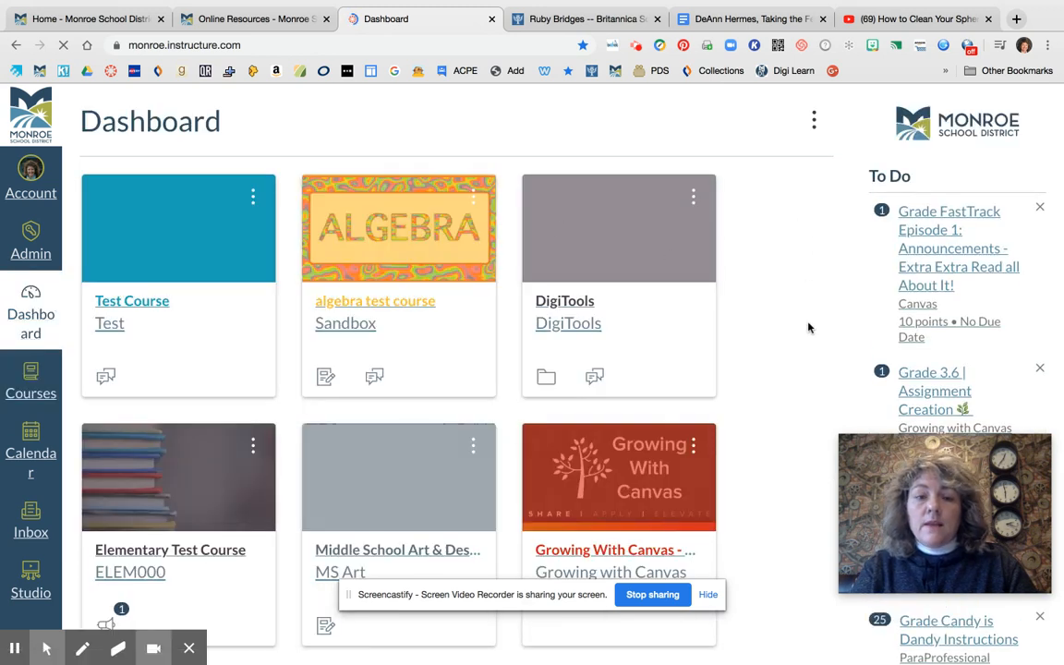
scroll(808, 325, "down", 1)
scroll(461, 369, "down", 5)
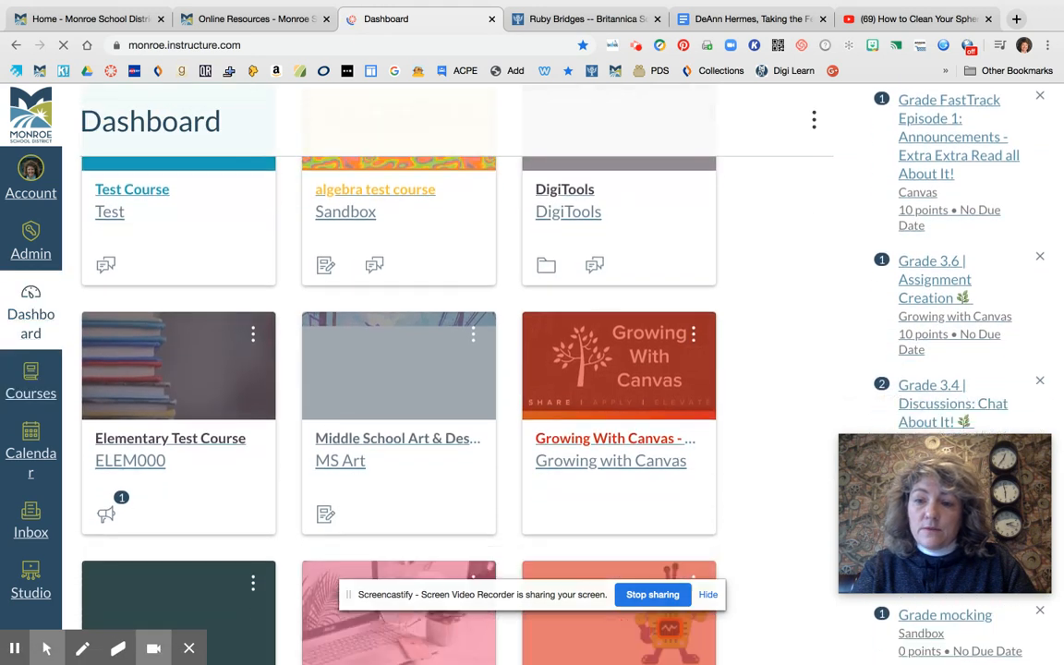
scroll(993, 619, "up", 1)
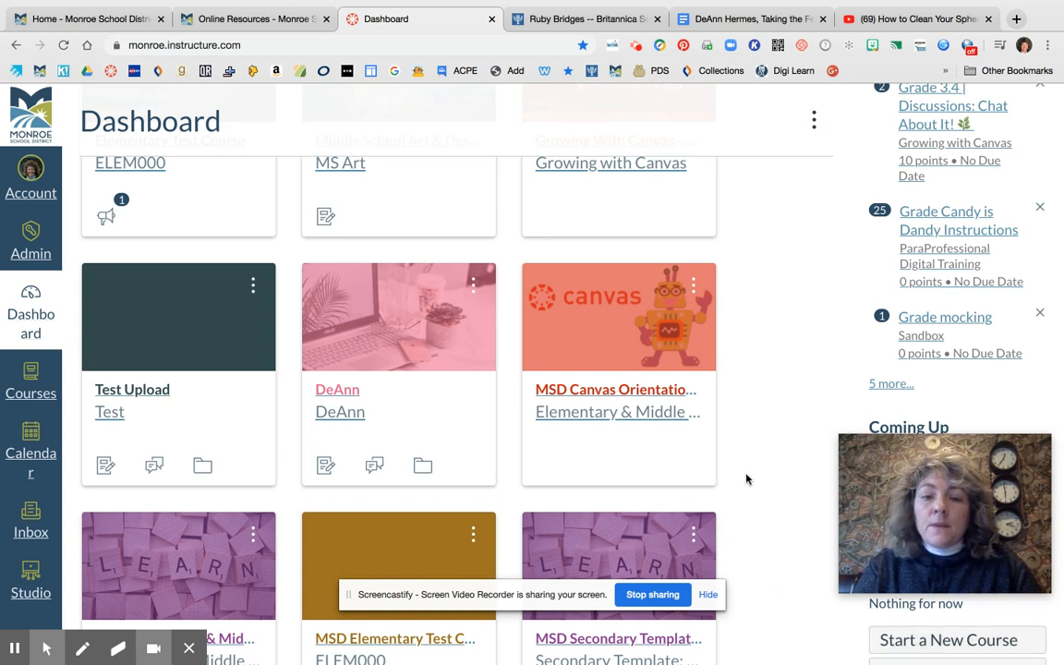
scroll(748, 459, "down", 1)
left_click(349, 321)
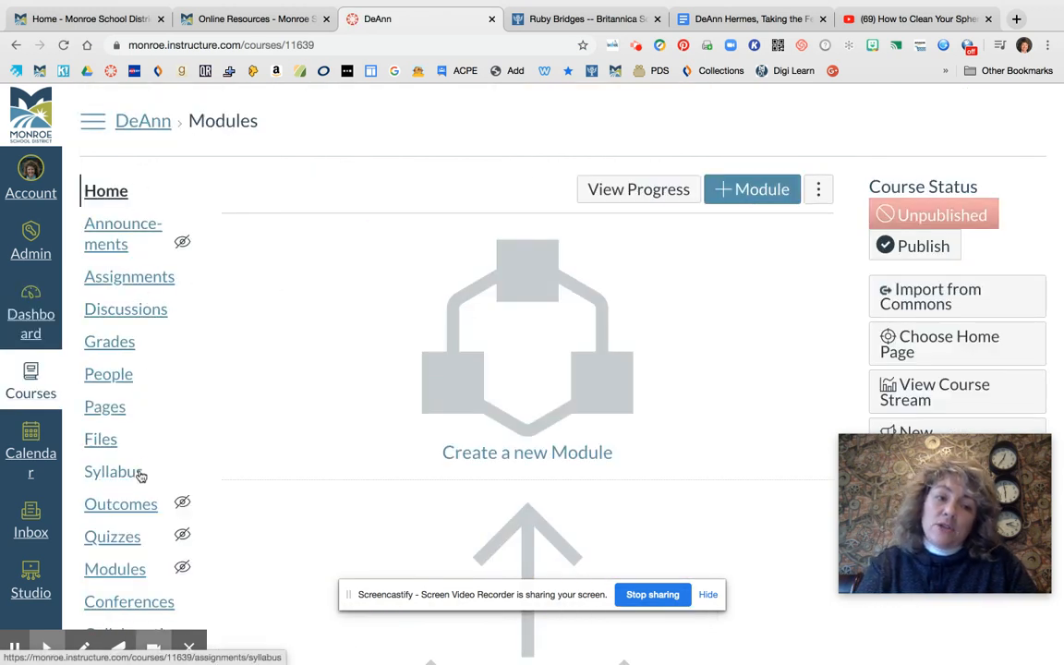
Look over the sandbox course's navigation links and home page options, and open Studio at the account level
scroll(136, 539, "down", 1)
scroll(129, 535, "down", 3)
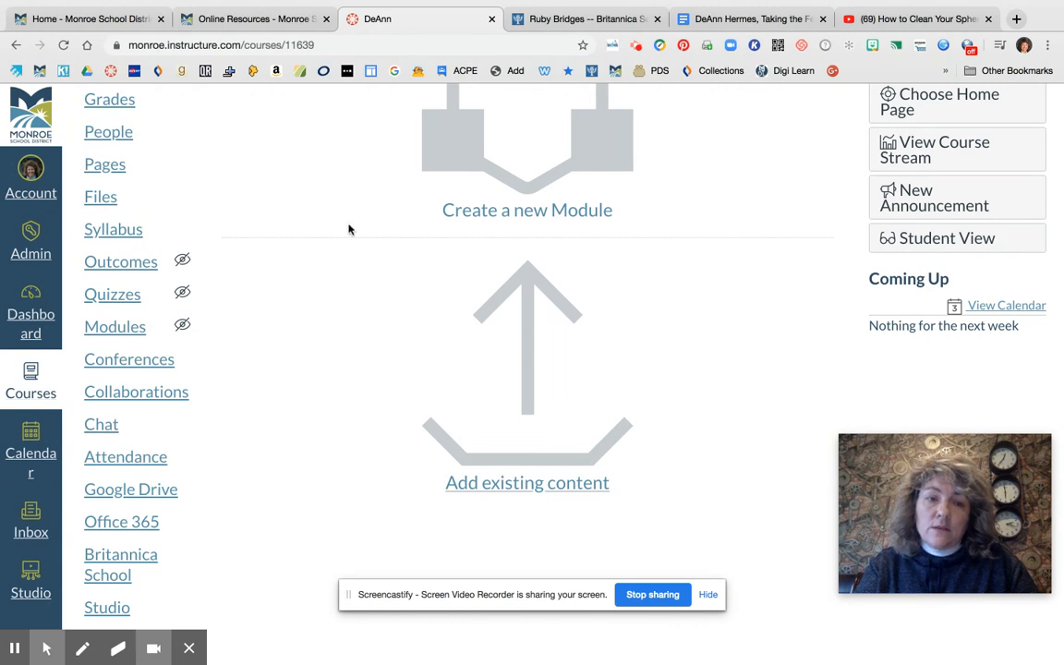
scroll(699, 185, "up", 1)
scroll(698, 185, "up", 4)
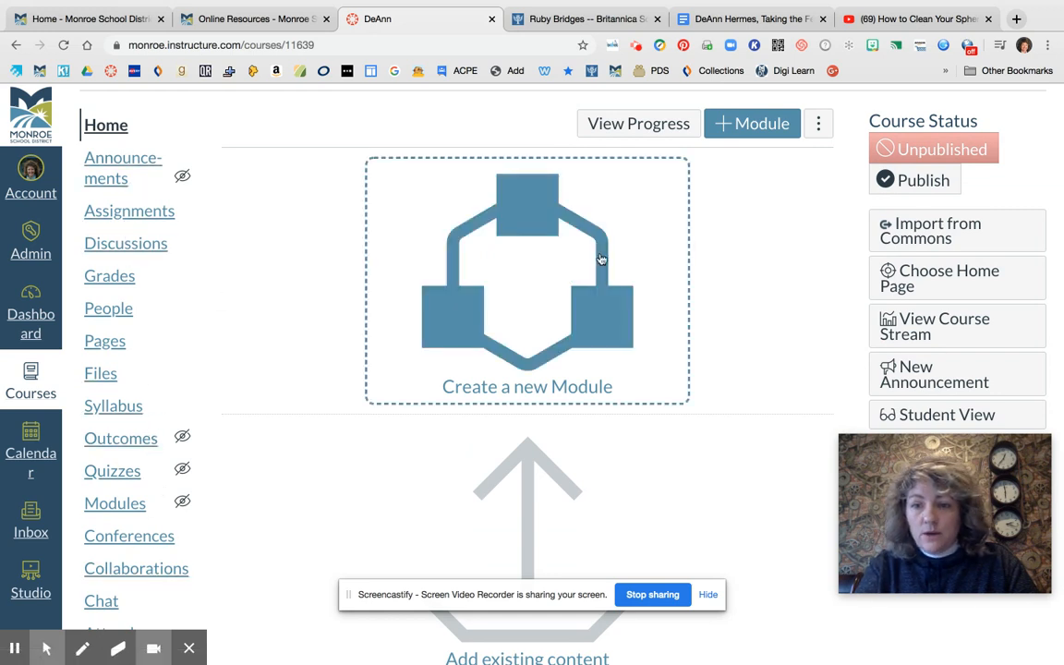
scroll(739, 346, "down", 2)
scroll(739, 346, "down", 1)
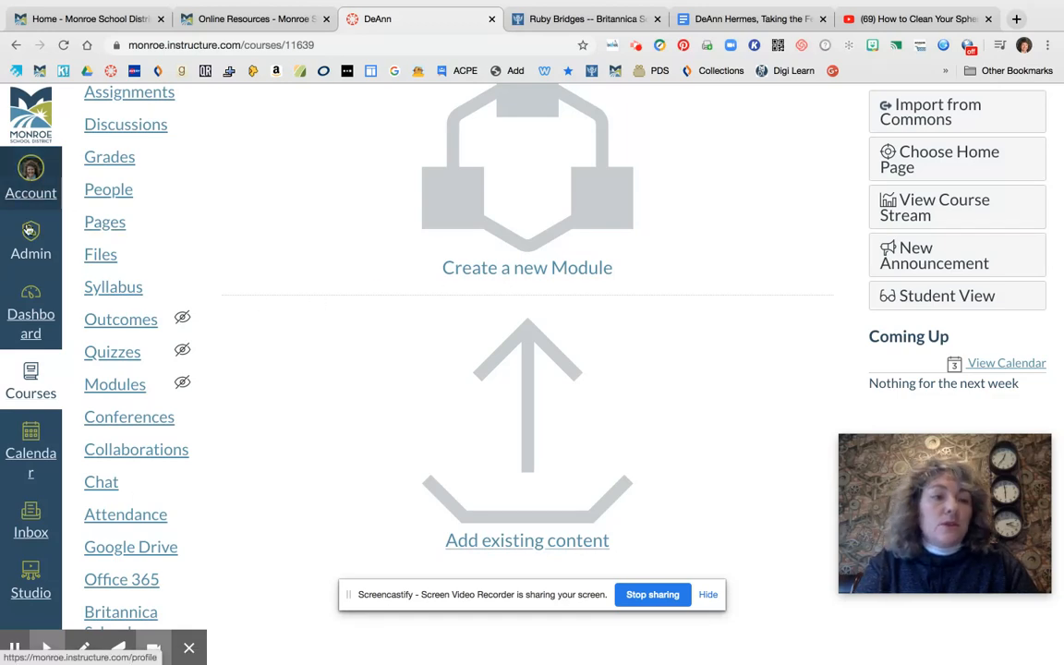
scroll(31, 518, "down", 2)
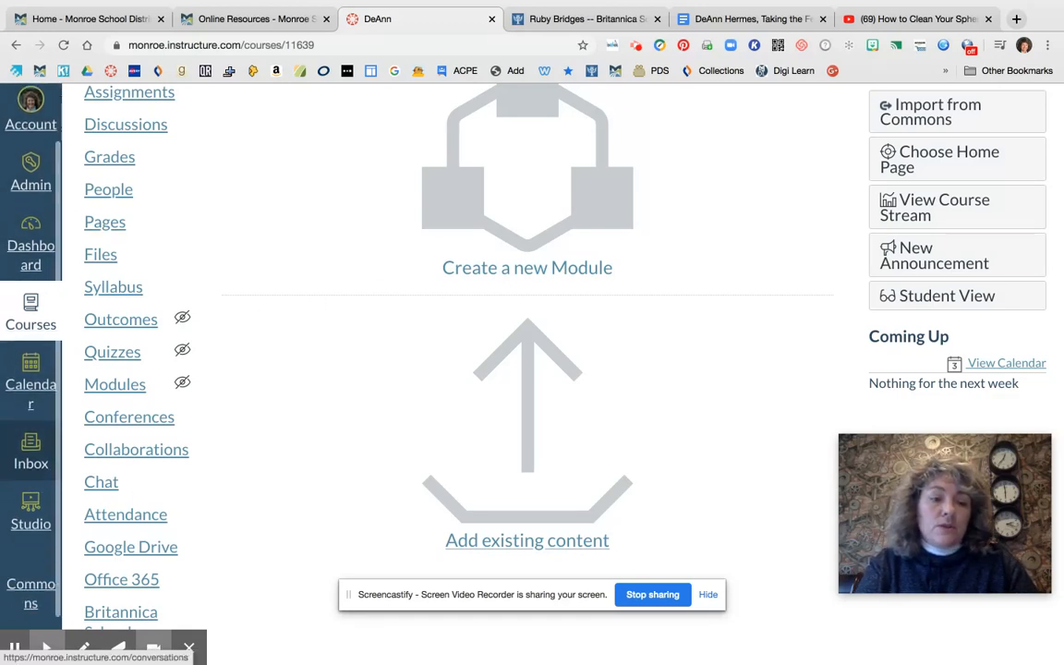
left_click(35, 510)
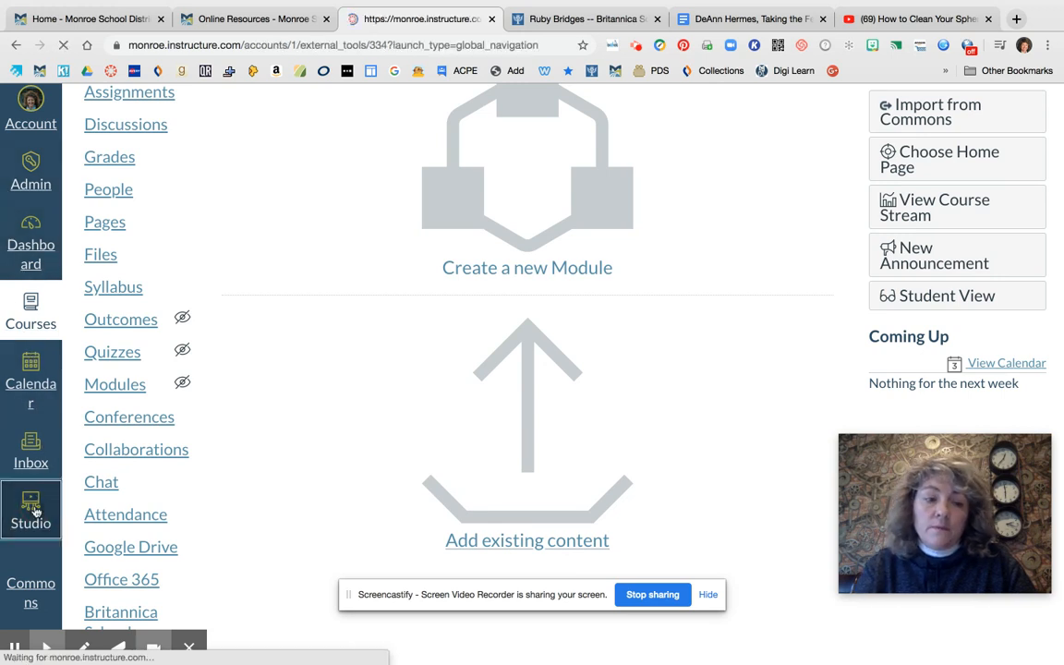